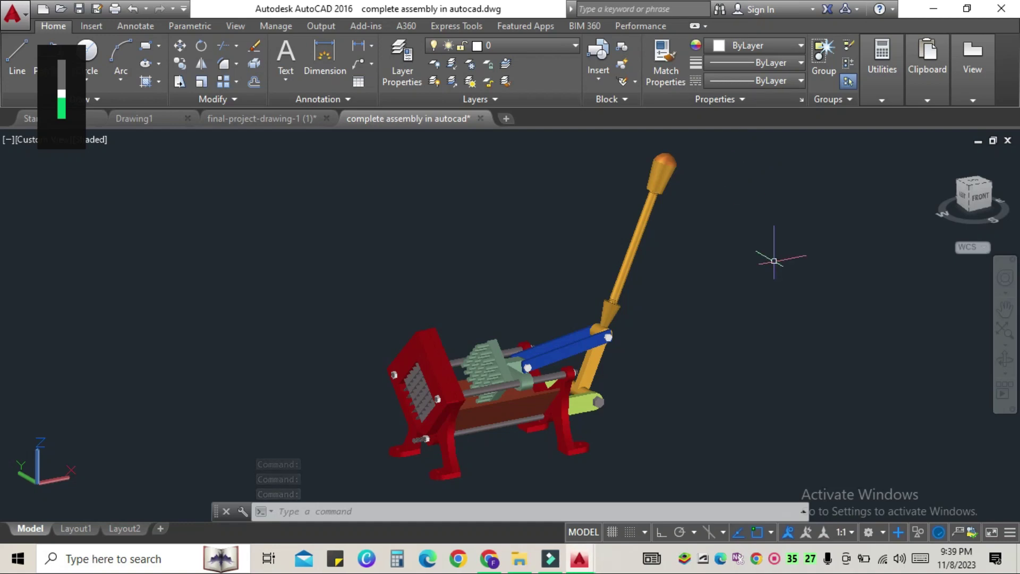
Copy the red side frame from the assembly and bring Drawing1 forward
key("ctrl+a")
key("ctrl+c")
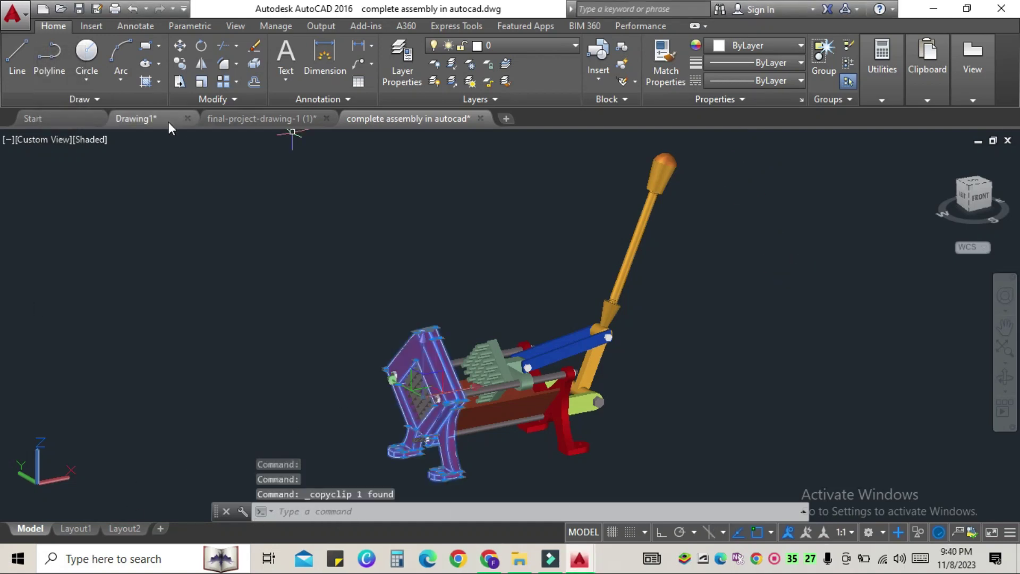
left_click_drag(170, 118, 292, 118)
Zoom All in Drawing1 and switch to the Left preset view
type("z")
key("Return")
type("a")
key("Return")
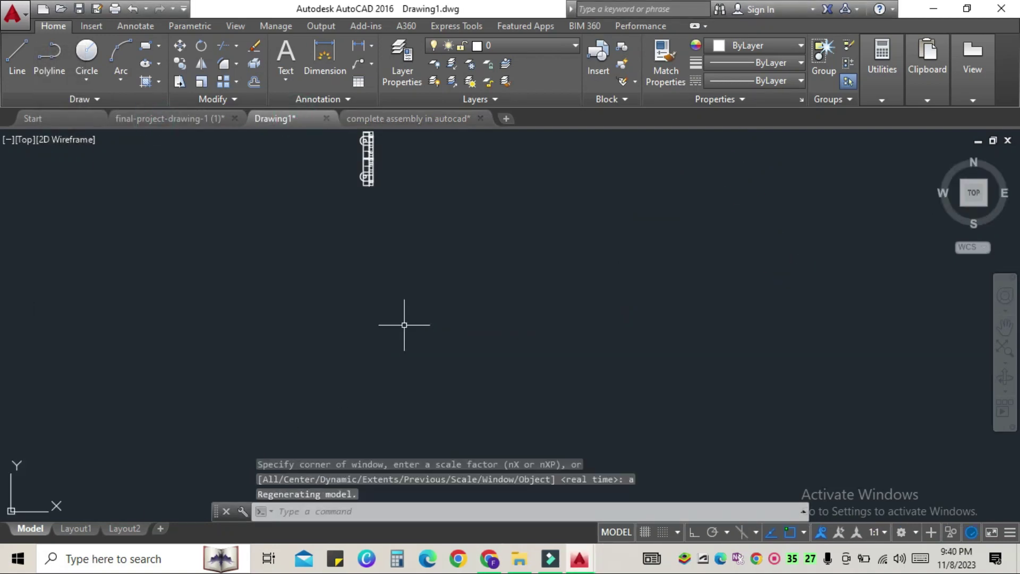
scroll(388, 244, "up", 5)
scroll(387, 243, "down", 2)
left_click(23, 139)
left_click(39, 207)
Set 2D Wireframe and draw the 121 bottom, 102 right side and 146 top edges with Ortho
left_click(52, 140)
left_click(98, 177)
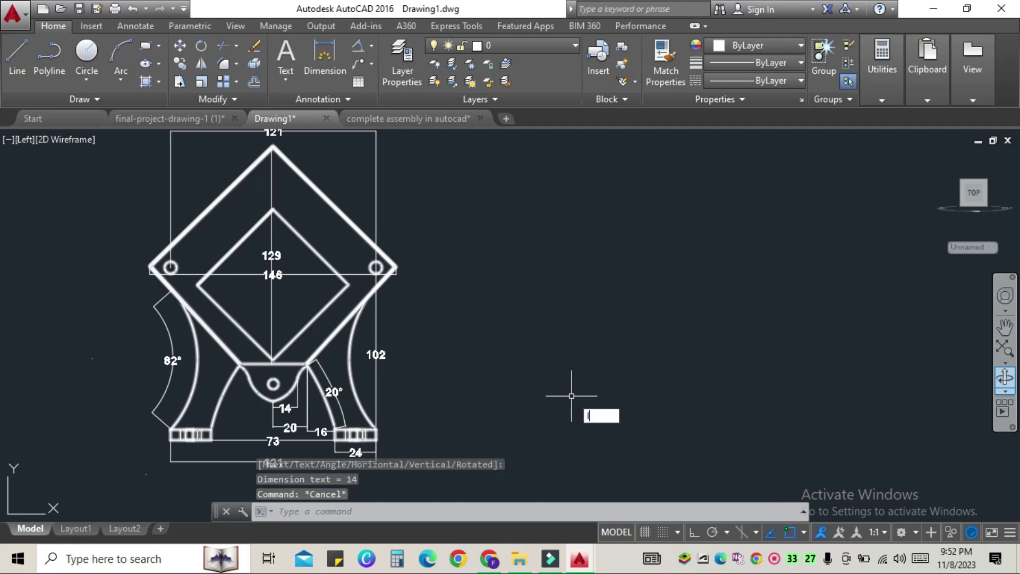
left_click(562, 439)
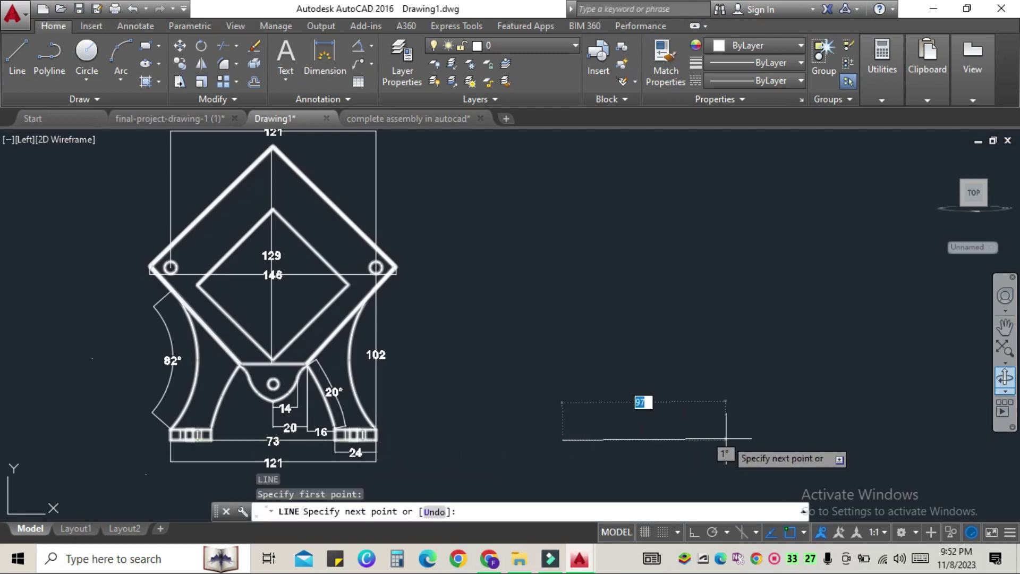
key("Return")
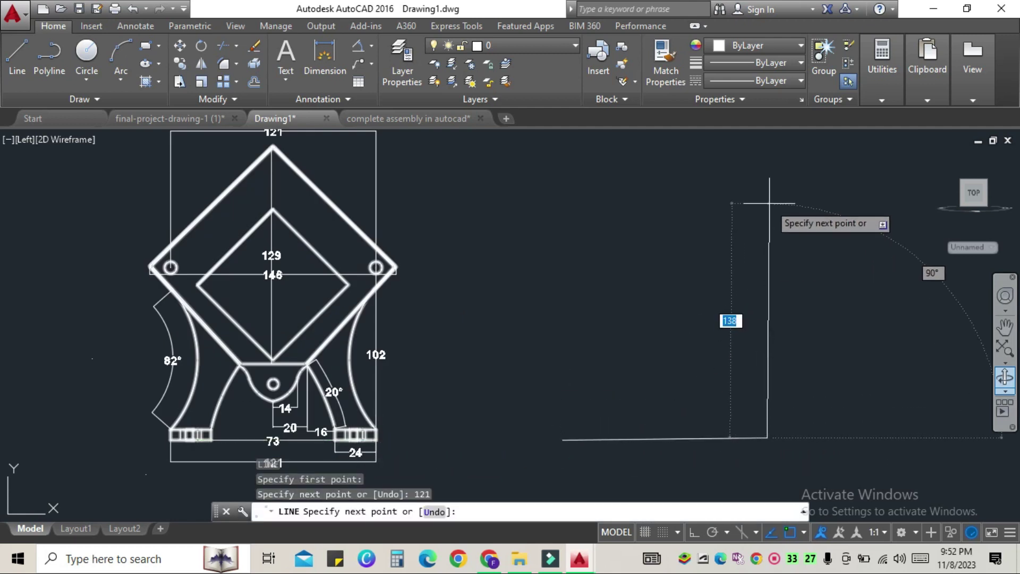
key("F8")
type("102")
key("Return")
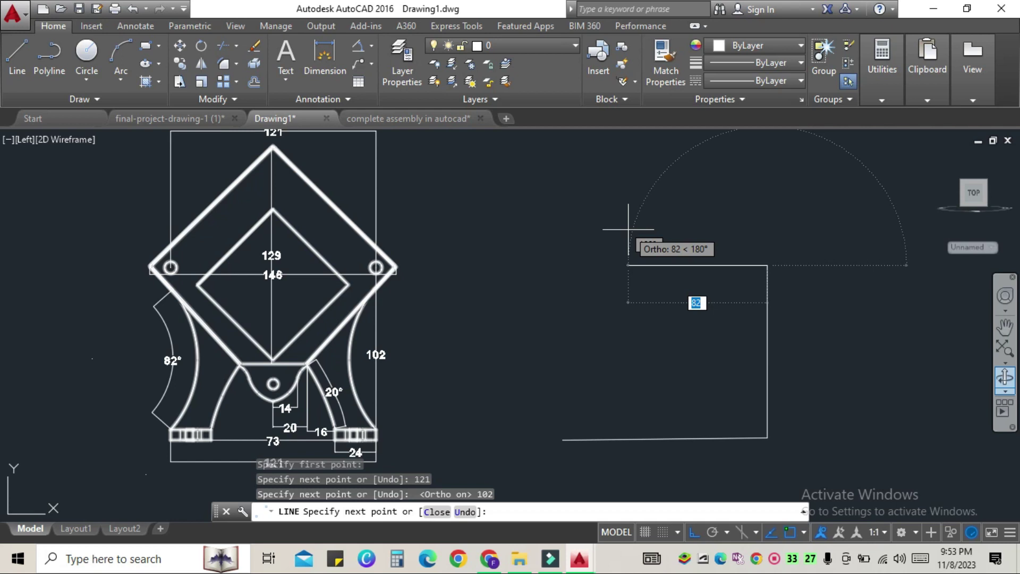
key("Return")
key("Escape")
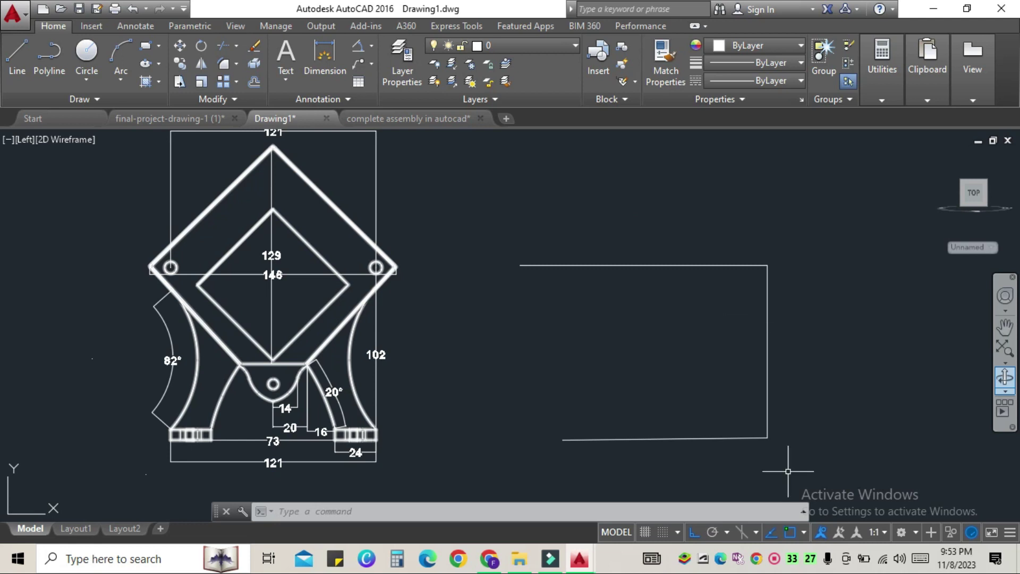
Draw the 102-high left side from the bottom-left corner
key("l")
key("Return")
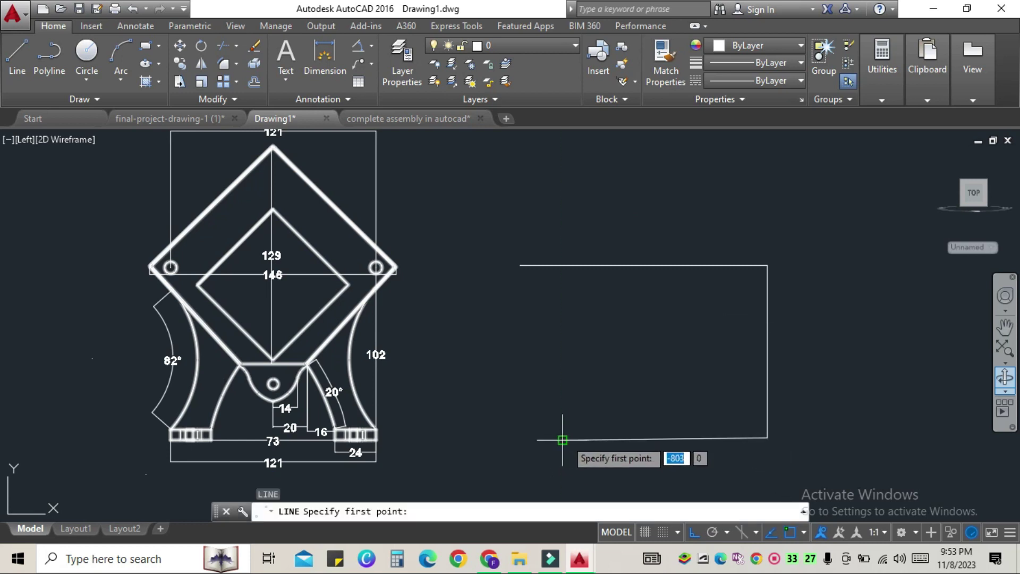
left_click(563, 440)
key("Return")
key("Escape")
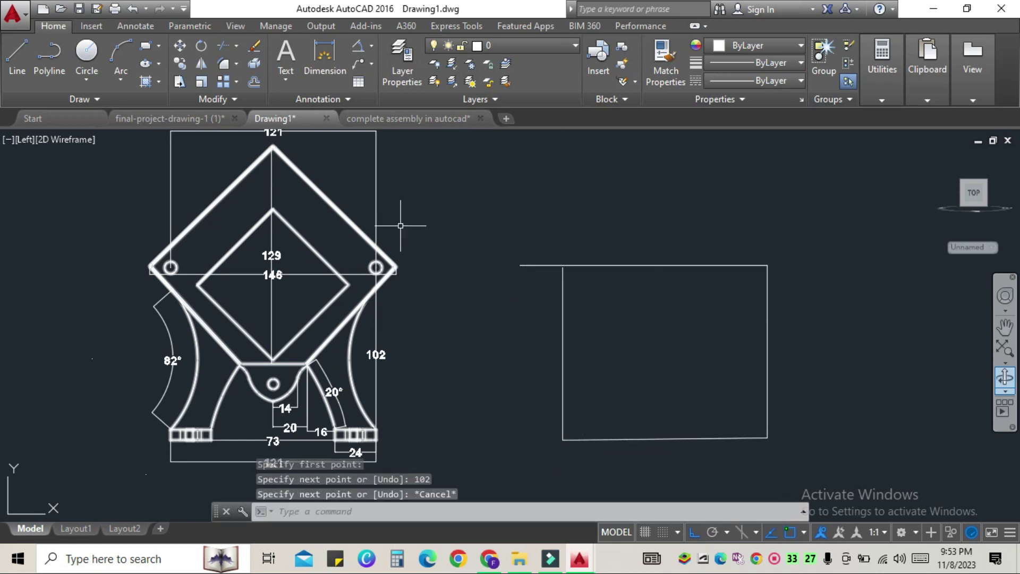
Replace the overlong top line with a top edge running corner to corner
left_click(646, 265)
key("Delete")
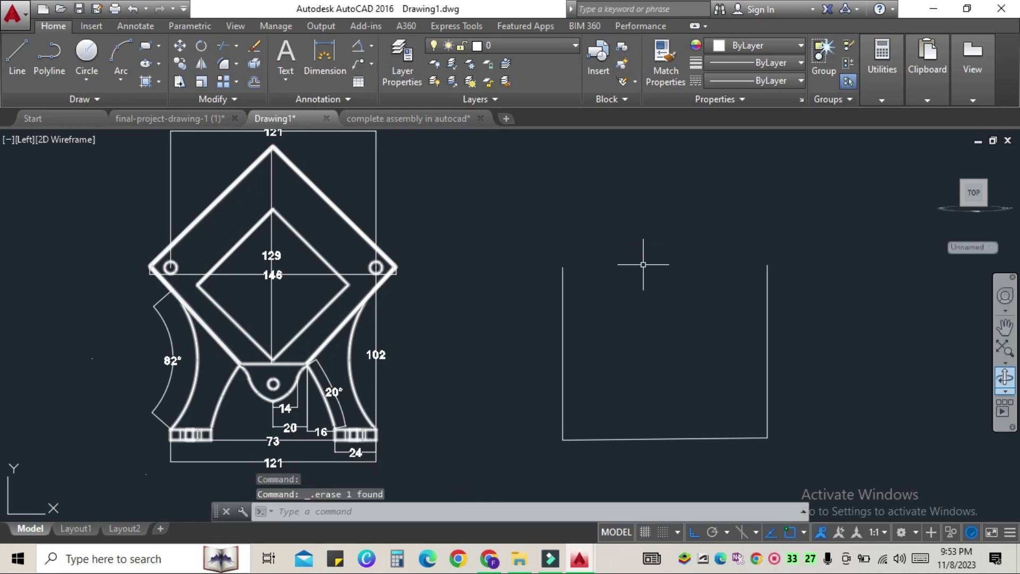
key("l")
key("Return")
left_click(562, 267)
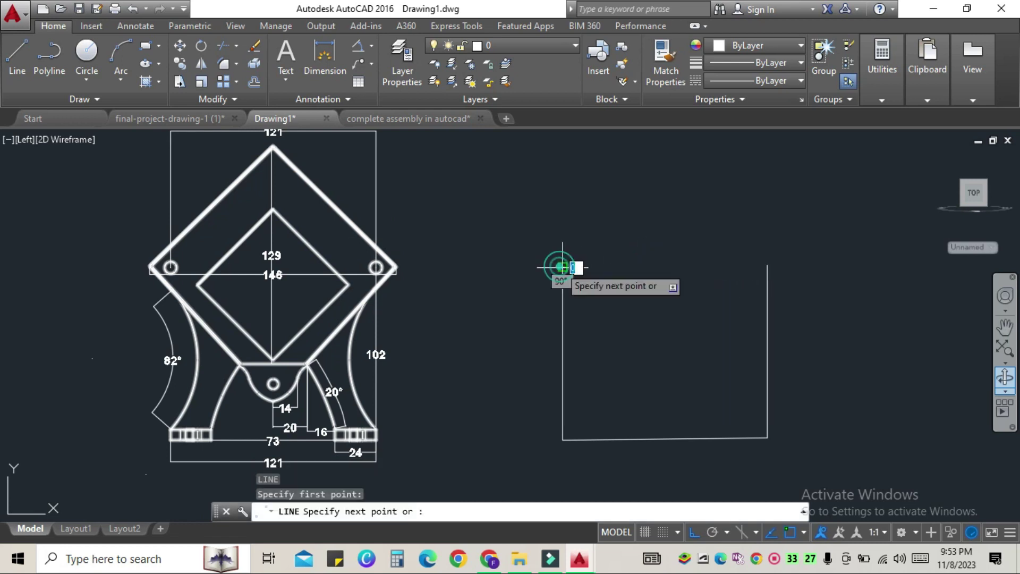
left_click(768, 265)
key("Escape")
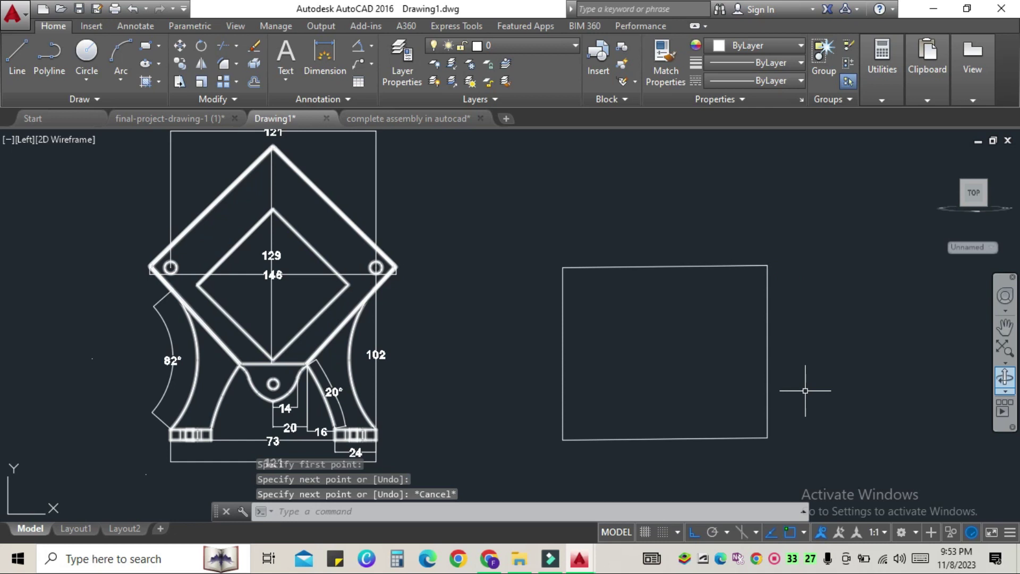
Start 24-long line segments from the bottom-right and bottom-left corners
key("l")
key("Return")
left_click(768, 438)
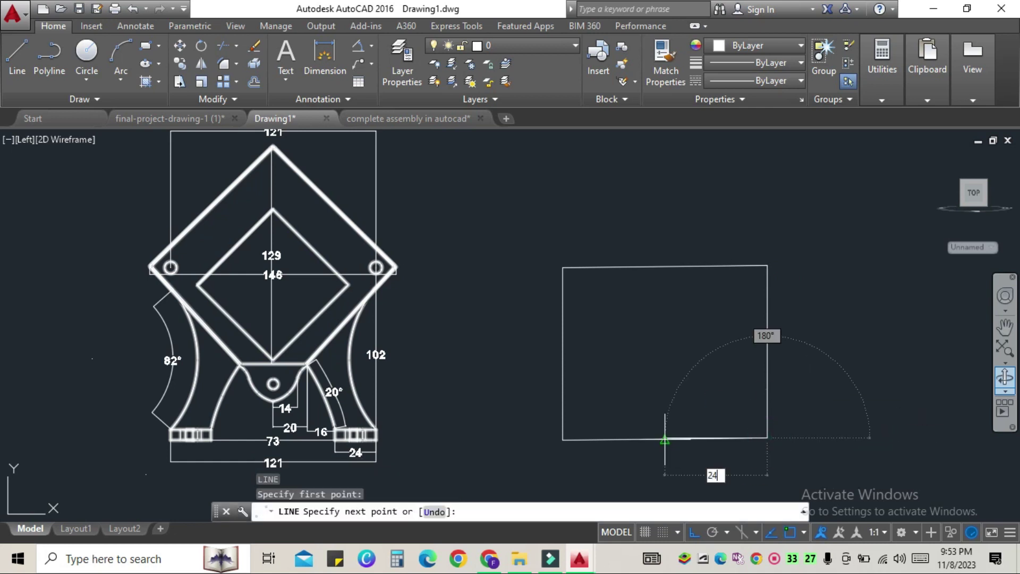
key("Return")
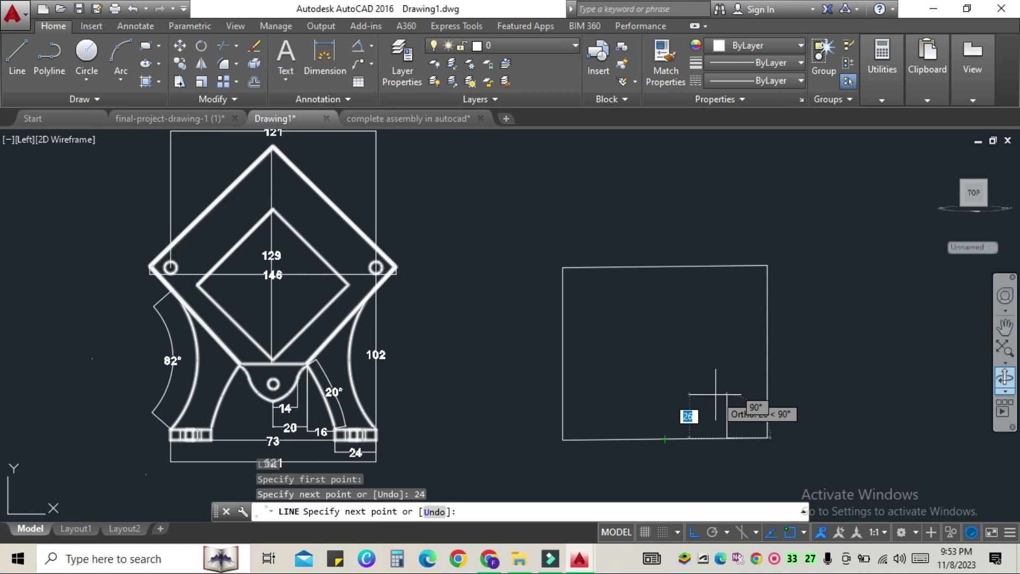
key("Escape")
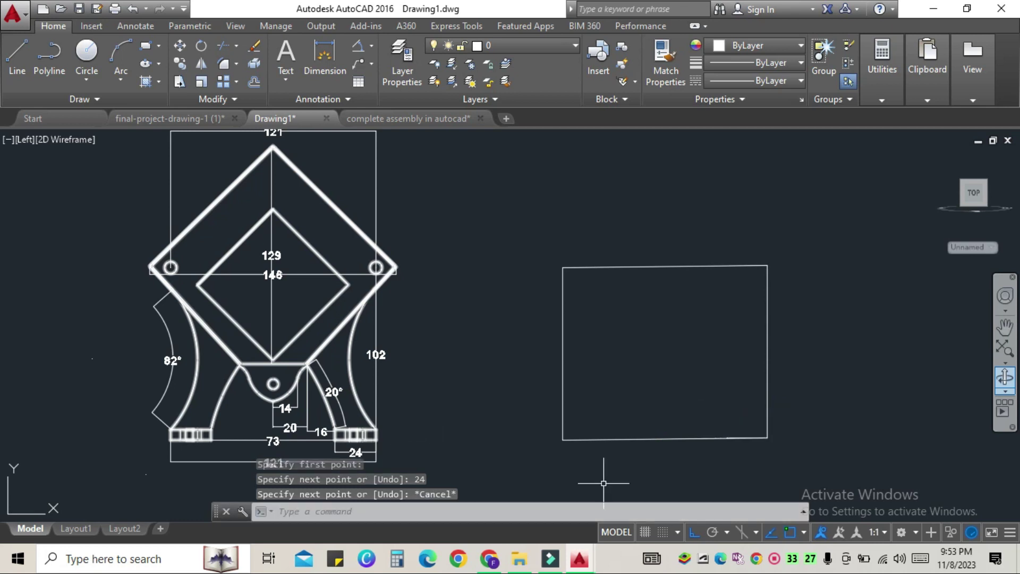
key("Return")
left_click(563, 440)
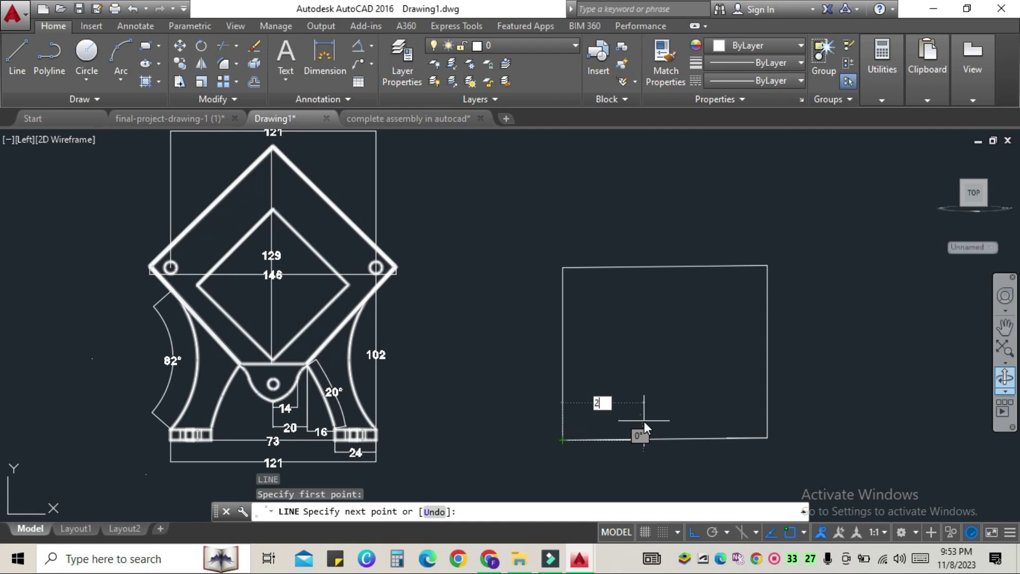
type("4")
key("Return")
Measure the reference drawing's right foot height with a trial linear dimension
key("Escape")
scroll(372, 425, "up", 5)
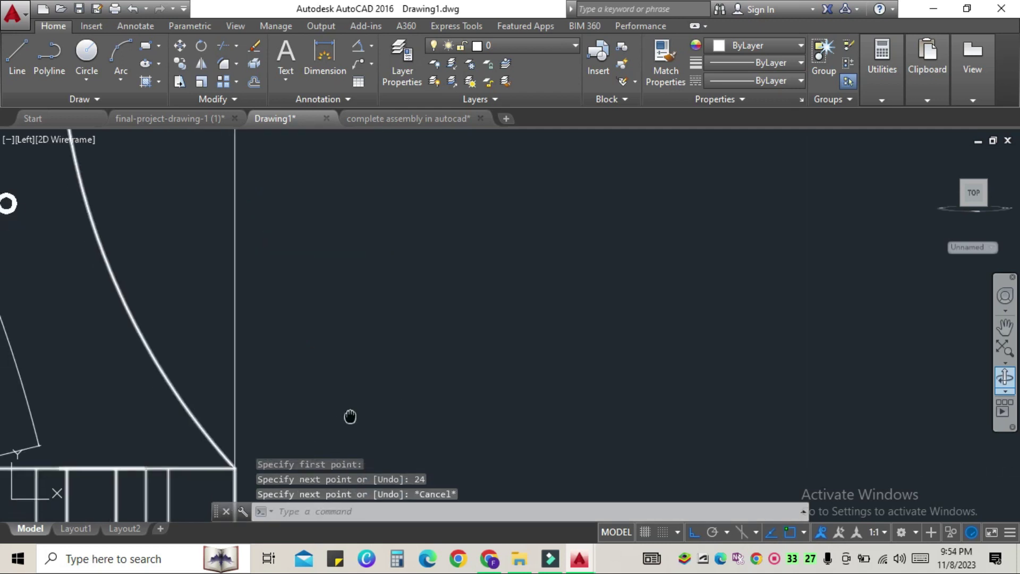
middle_click_drag(349, 415, 418, 269)
type("dli")
key("Return")
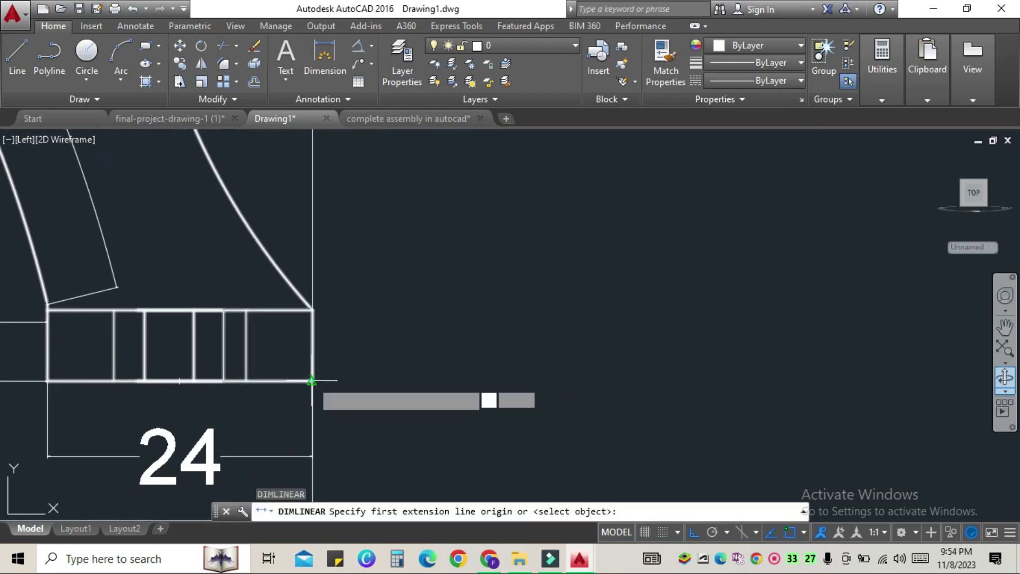
left_click(314, 381)
left_click(313, 310)
key("Escape")
Erase the outline's bottom edge
scroll(395, 349, "down", 8)
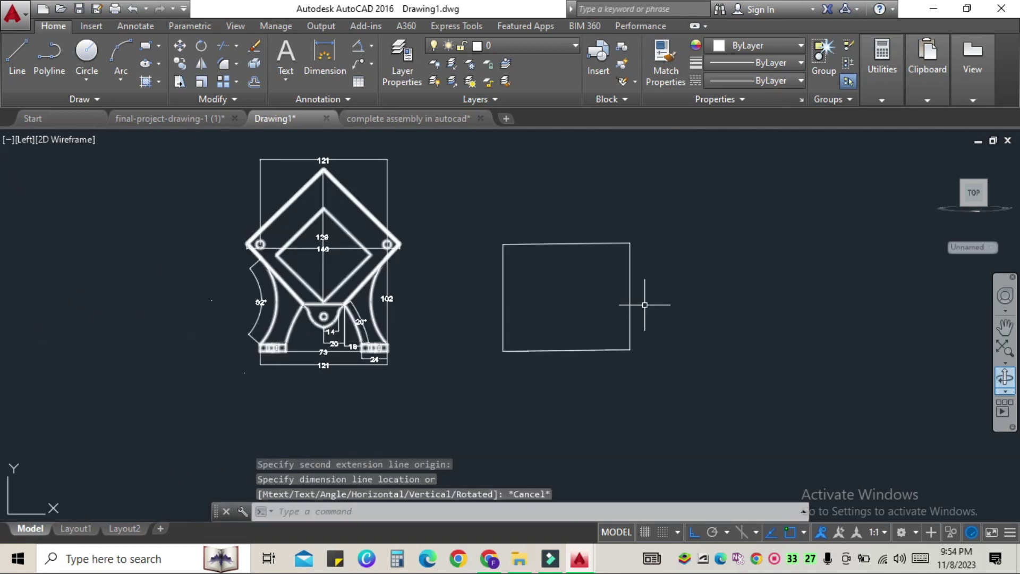
scroll(645, 305, "up", 2)
left_click(540, 377)
key("Delete")
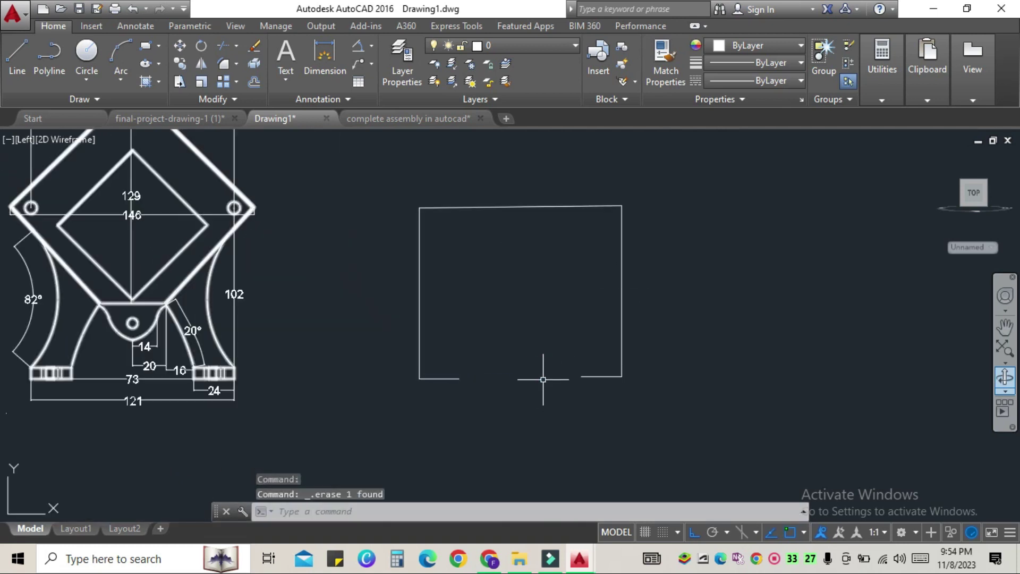
key("Escape")
Draw the right foot, 6 high and 24 wide, at the bottom-right corner
type("l")
key("Return")
left_click(581, 377)
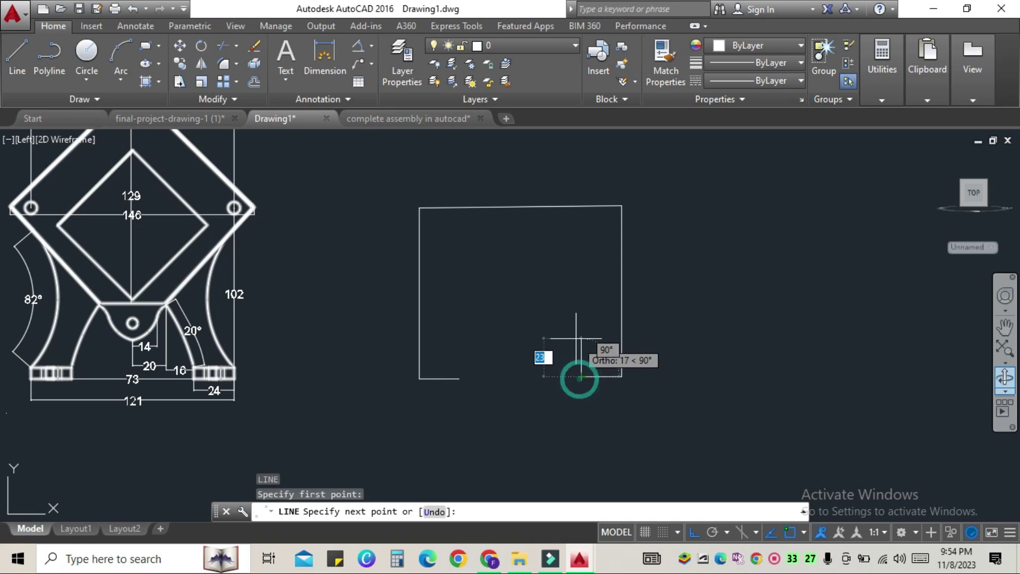
type("6")
key("Return")
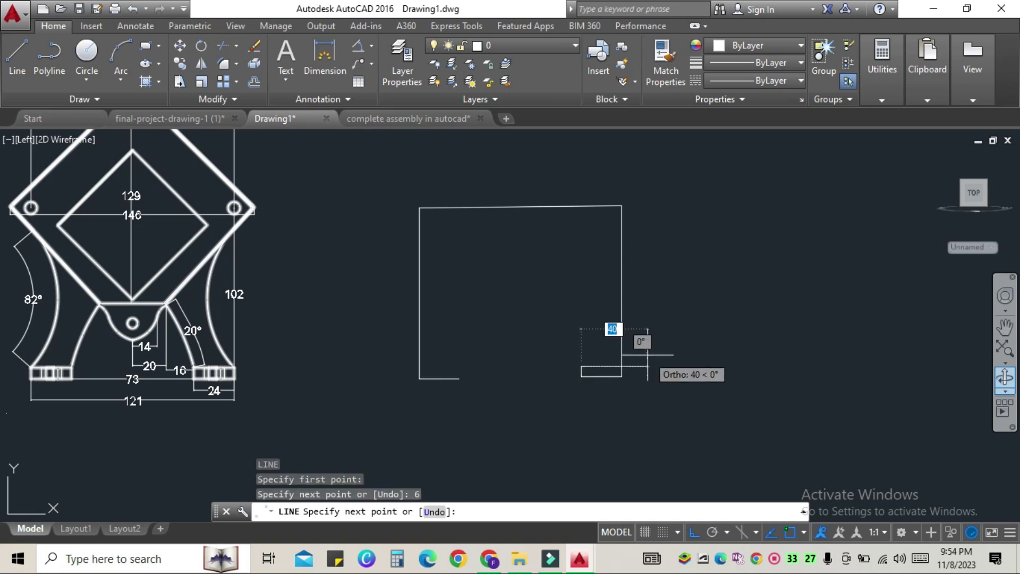
key("Return")
key("Return")
key("Escape")
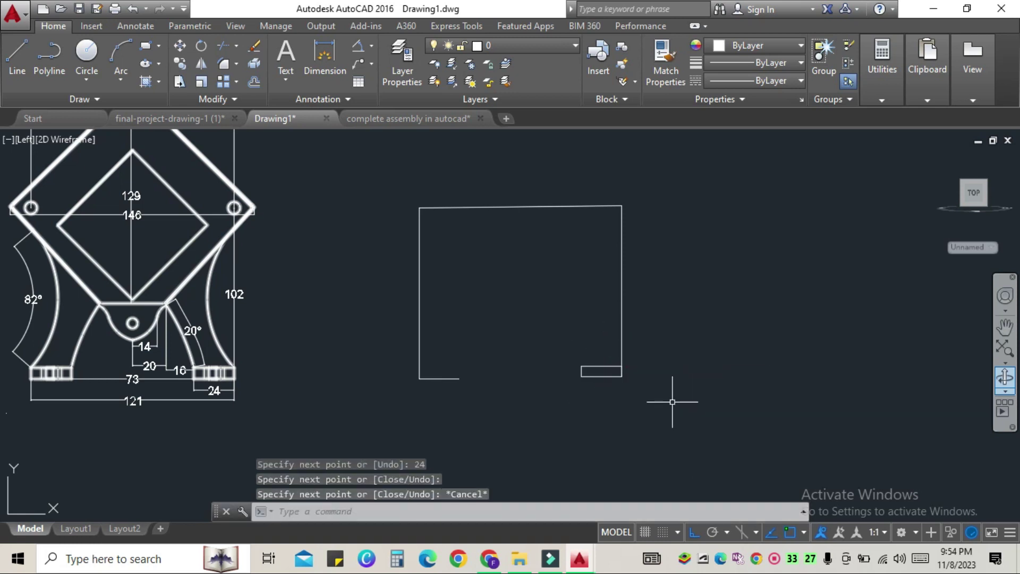
Draw the 6-high left foot at the bottom-left corner
key("Return")
left_click(459, 378)
type("6")
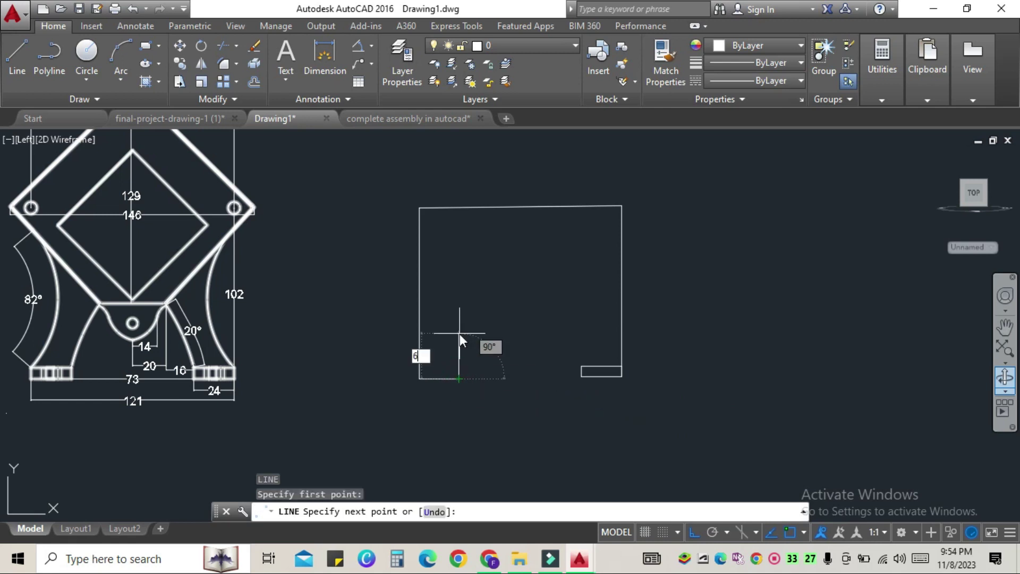
key("Return")
key("Return")
scroll(289, 341, "up", 2)
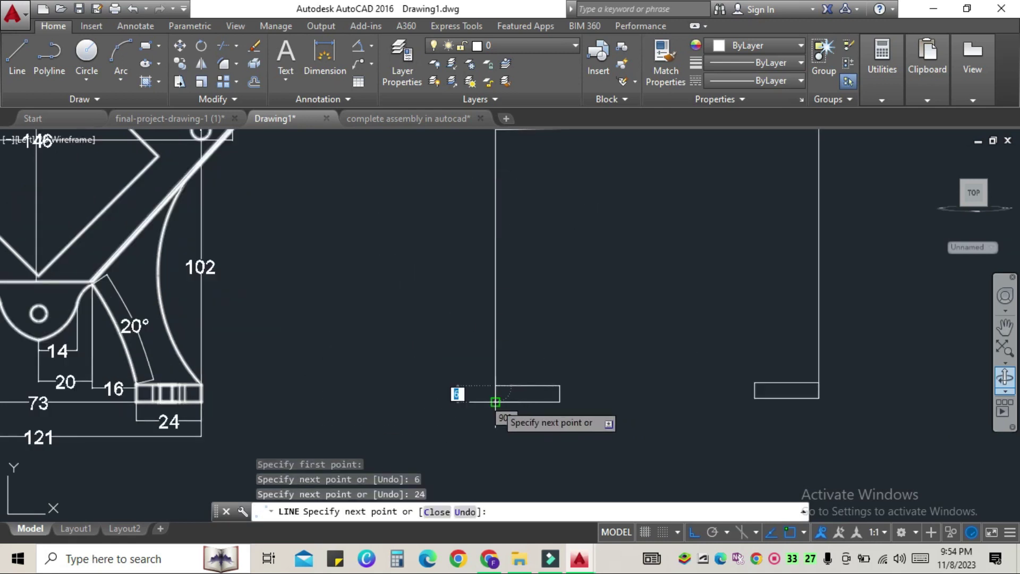
key("Escape")
scroll(582, 355, "down", 3)
Erase the outline's left side line
middle_click_drag(581, 355, 550, 363)
left_click(497, 335)
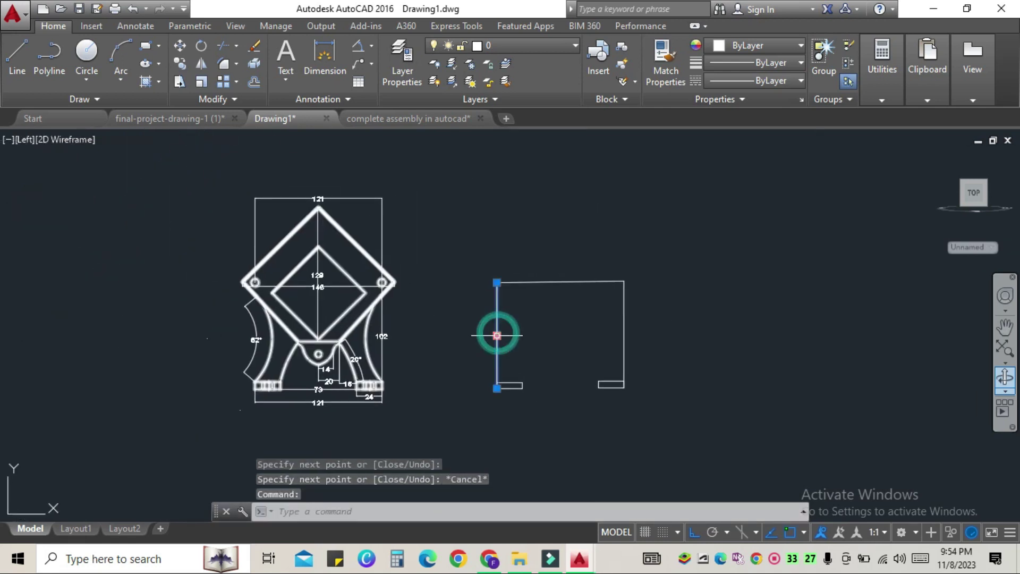
key("Delete")
Erase the outline's right side line
left_click(640, 319)
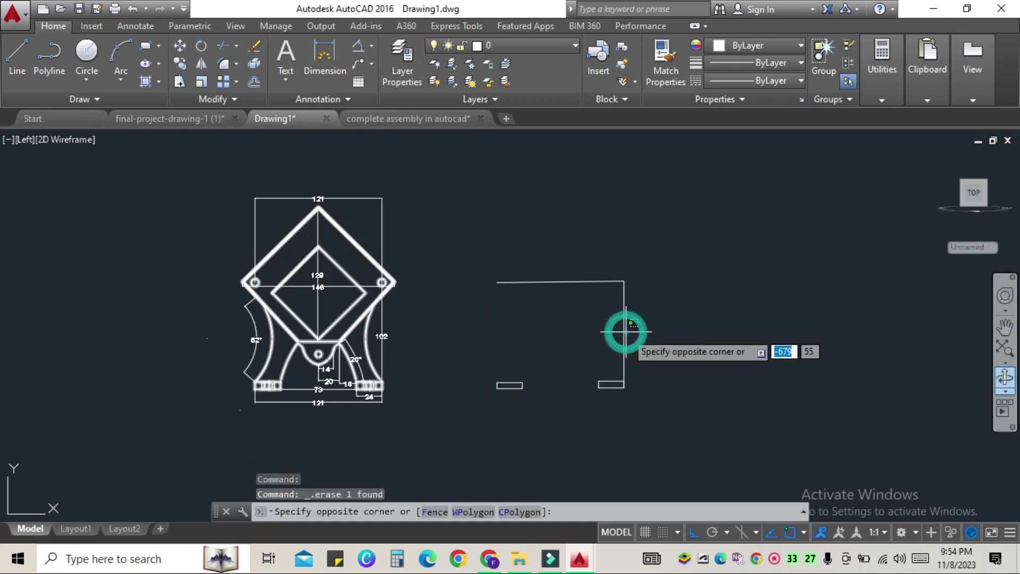
left_click(609, 351)
key("Delete")
scroll(343, 280, "up", 2)
scroll(240, 279, "up", 4)
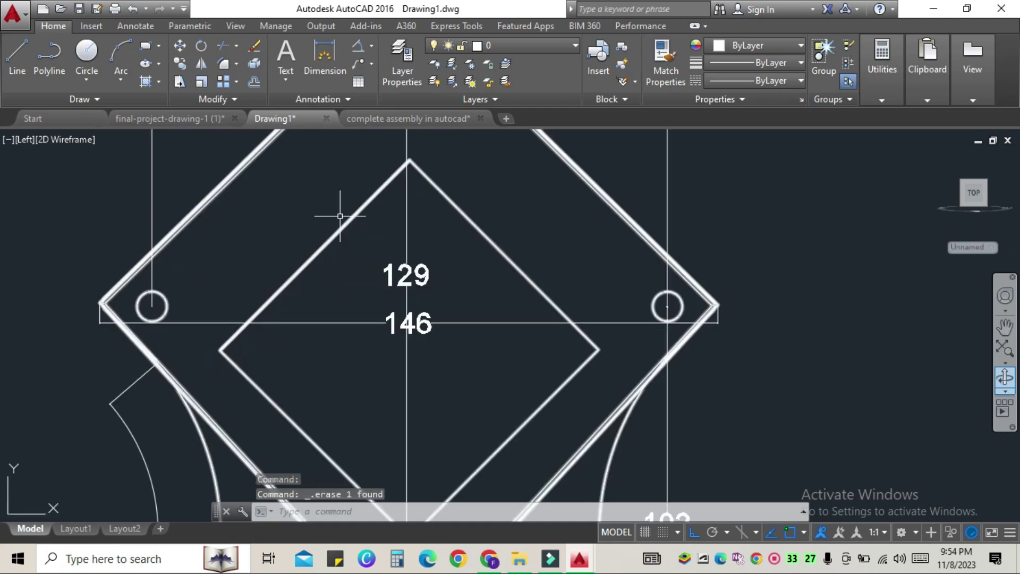
Dimension the reference's right hole with an R4 radius dimension
left_click(369, 46)
left_click(391, 192)
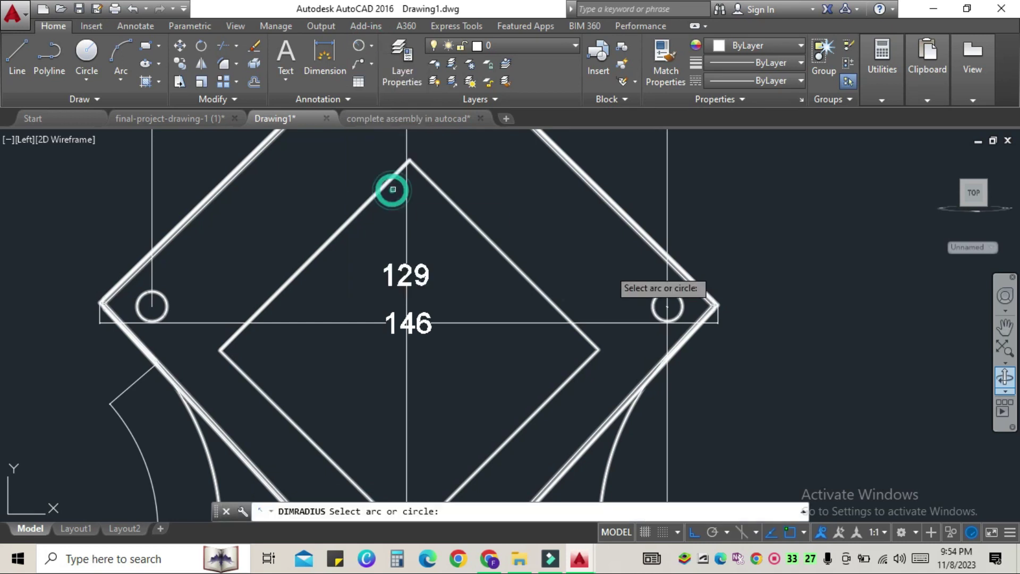
left_click(682, 300)
left_click(714, 245)
scroll(769, 338, "down", 5)
scroll(766, 293, "up", 2)
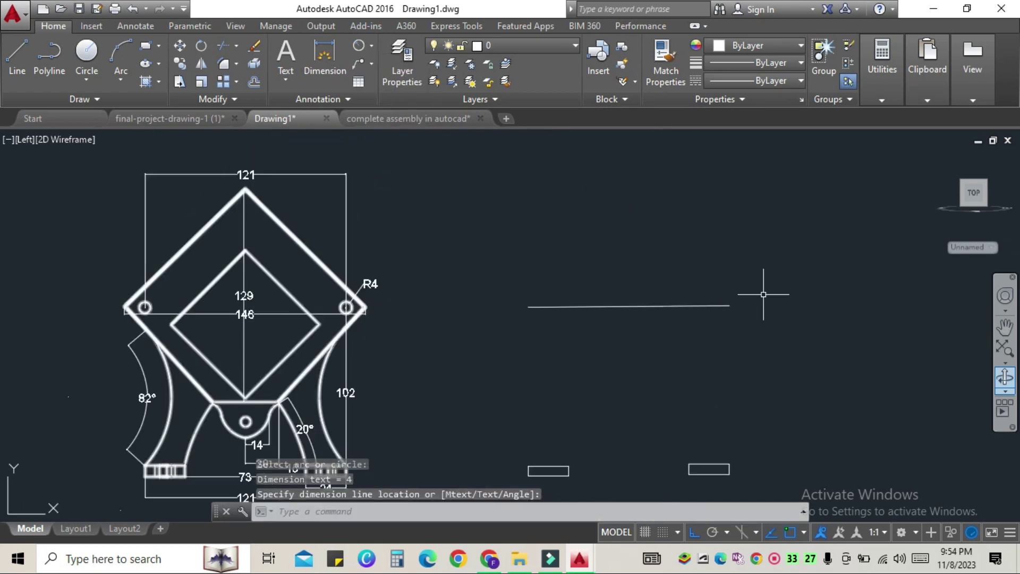
Draw a radius-4 circle at the top line's right end
type("c")
key("Return")
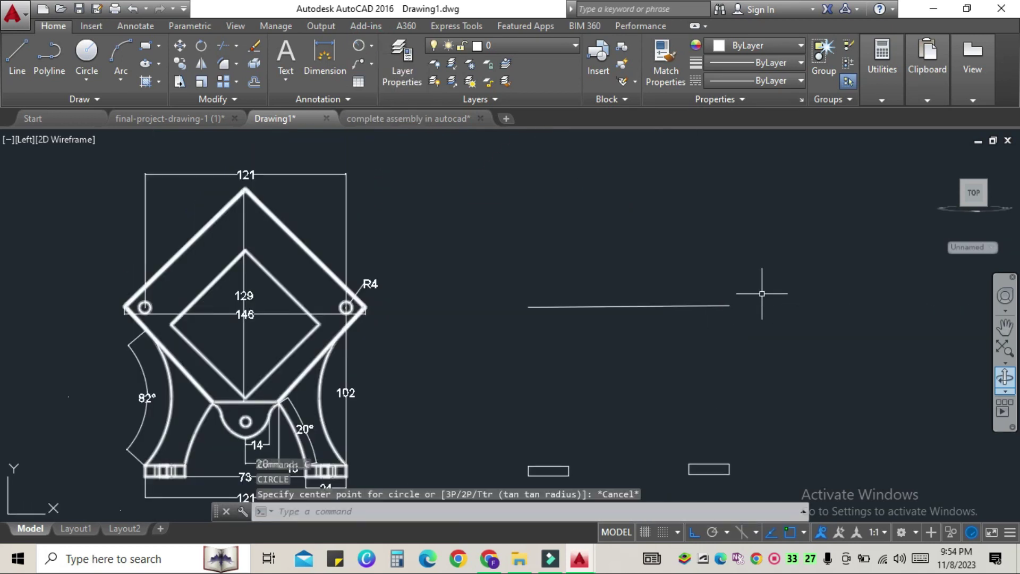
left_click(729, 306)
type("4")
key("Return")
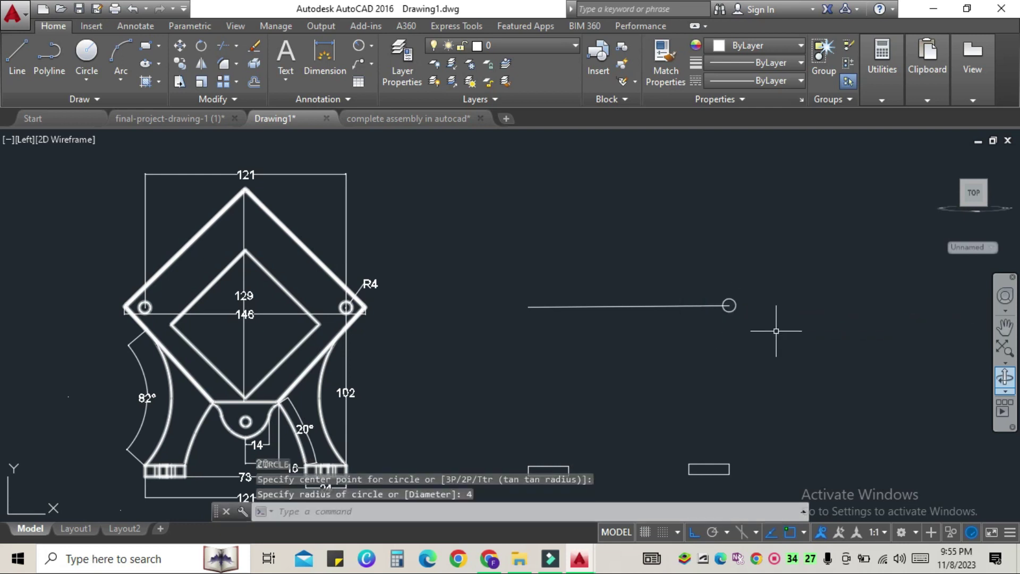
Mirror the circle about the top line's midpoint, keeping the original
type("mi")
key("Return")
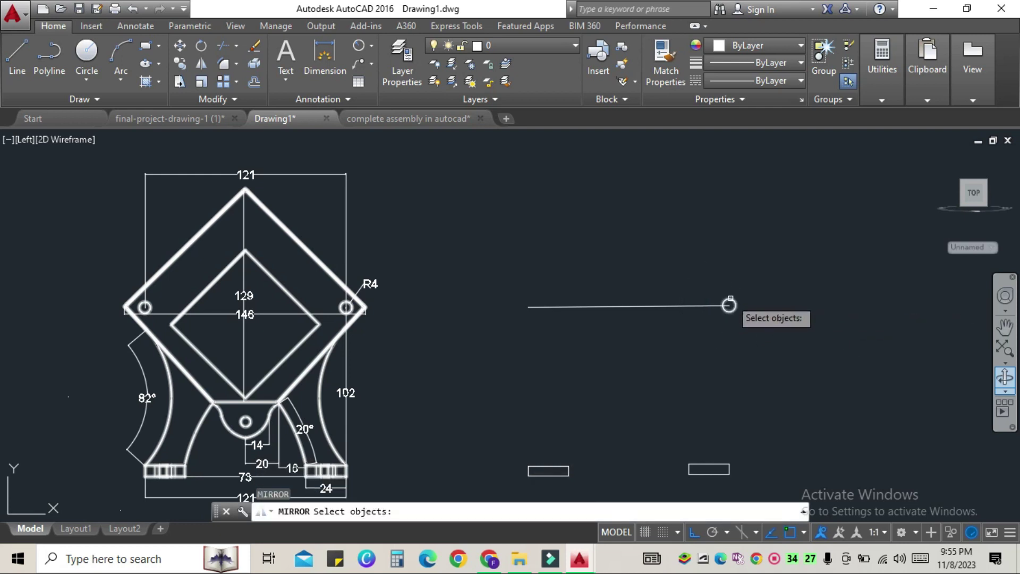
left_click(729, 305)
key("Return")
left_click(629, 306)
left_click(627, 215)
key("Return")
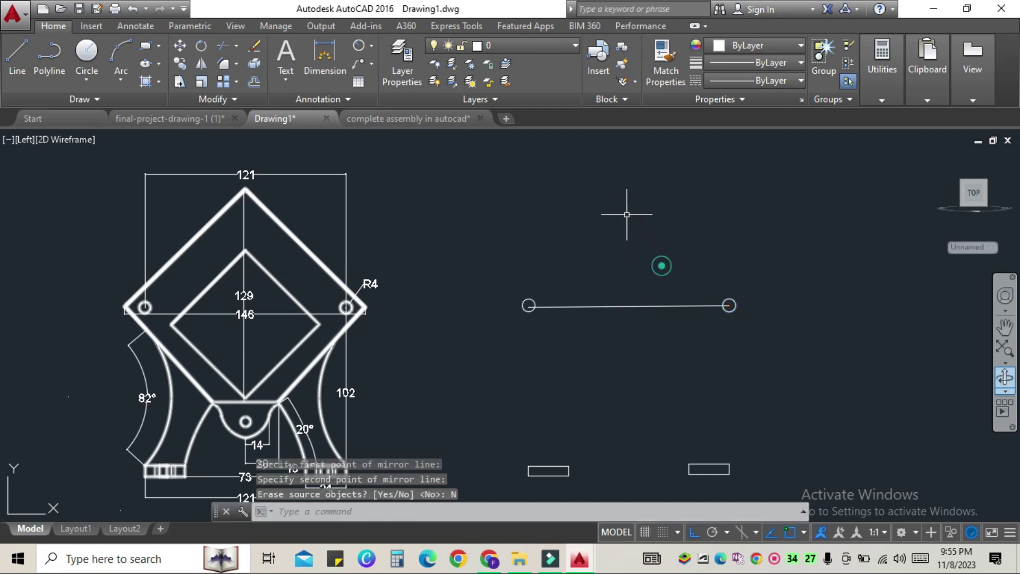
key("Escape")
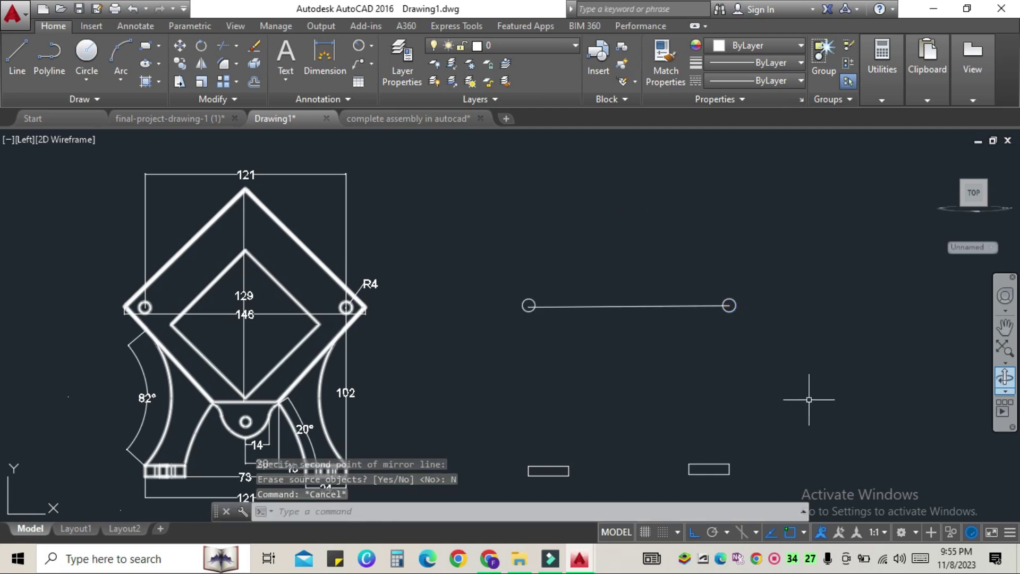
middle_click_drag(686, 392, 671, 357)
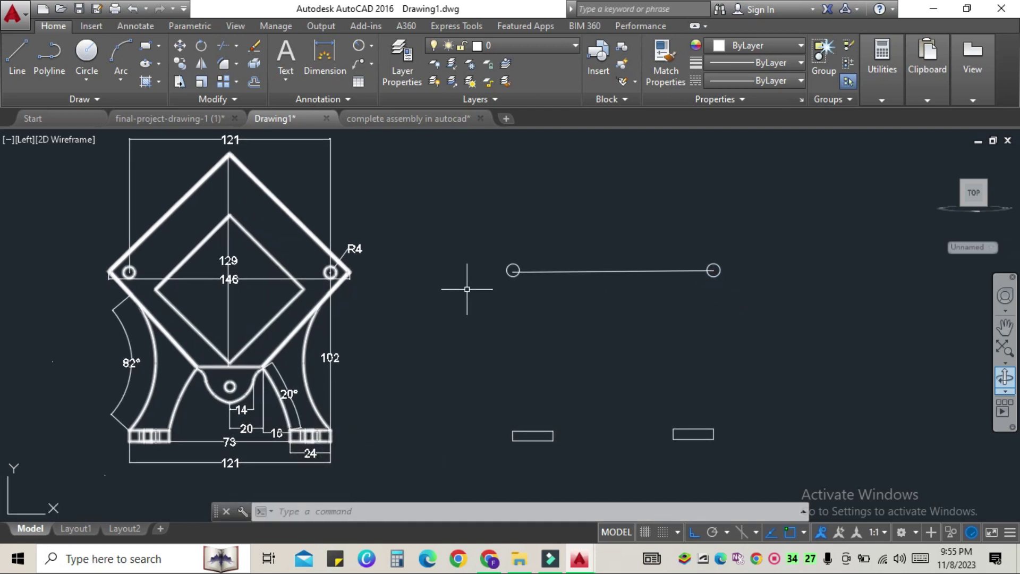
Start a line and work out 146/2 in the calculator
type("l")
key("Return")
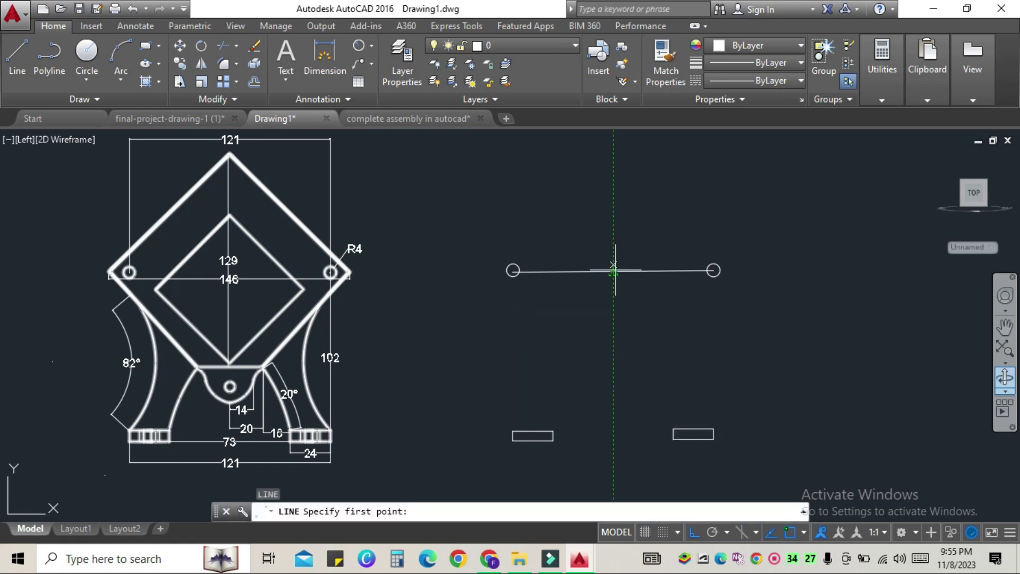
left_click(397, 560)
type("146")
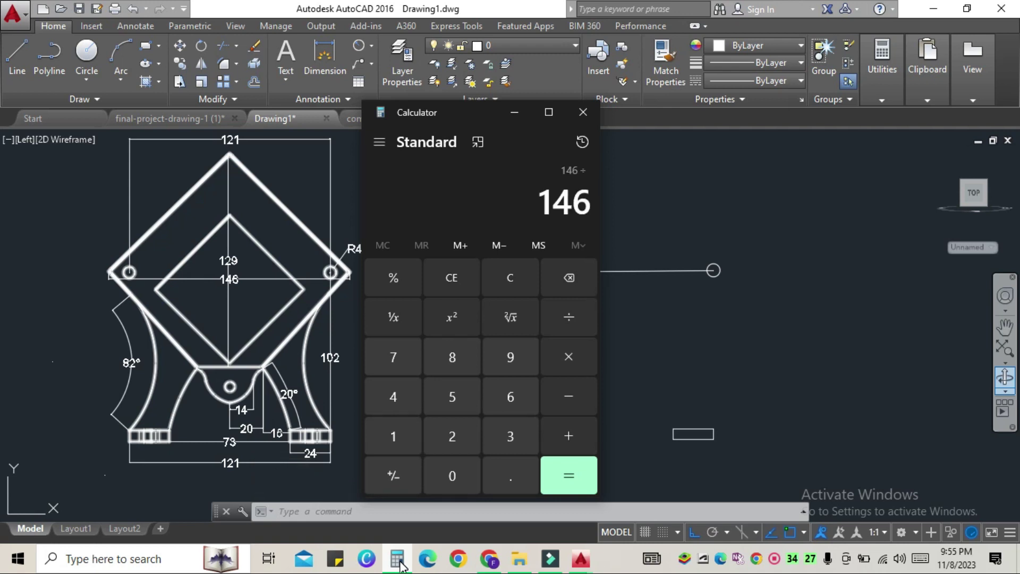
type("2")
key("Return")
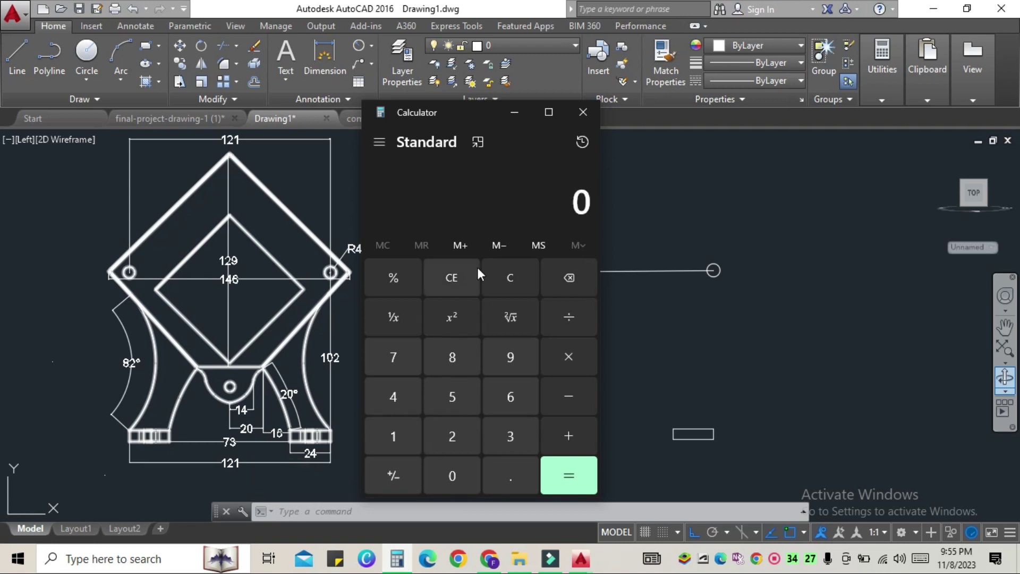
left_click(583, 112)
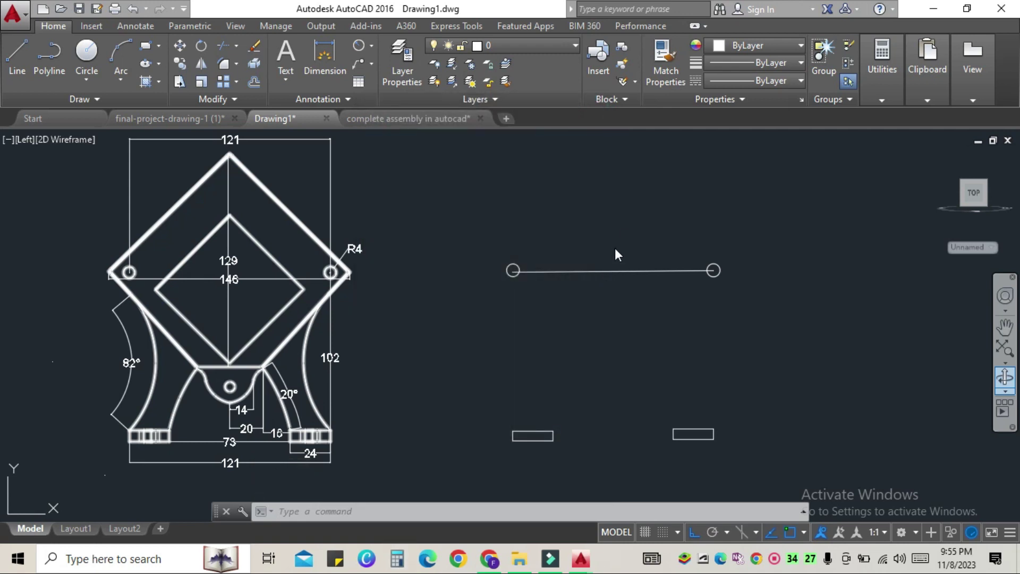
type("l")
Draw 73-unit lines to the right and left from the top line's midpoint
key("Return")
left_click(613, 271)
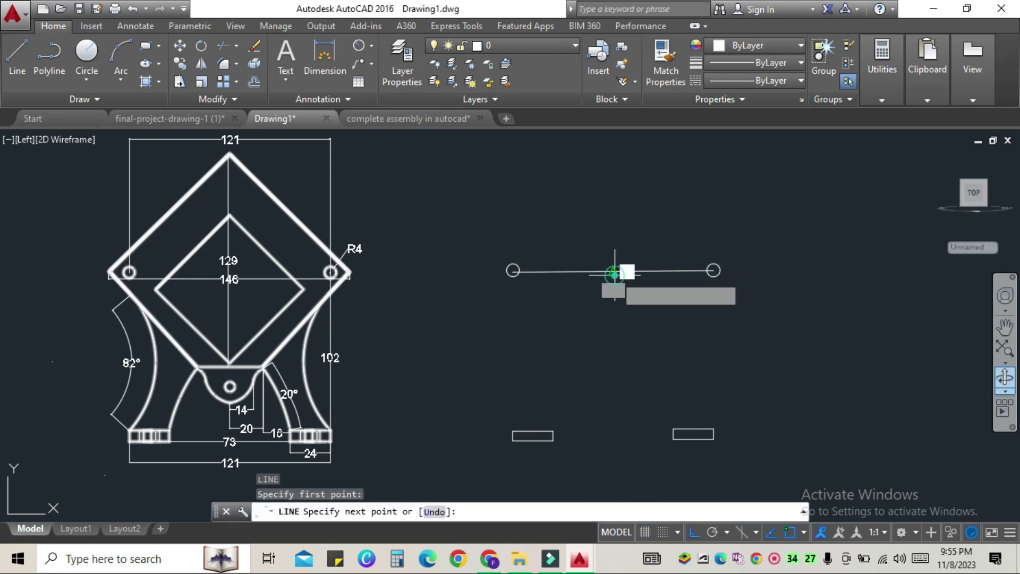
type("73")
key("Return")
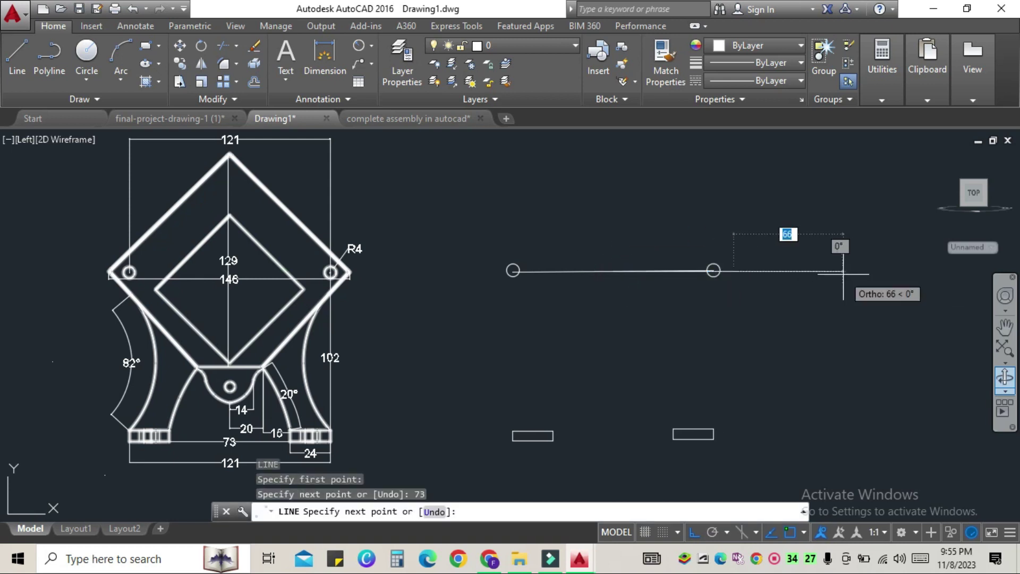
key("Escape")
key("Return")
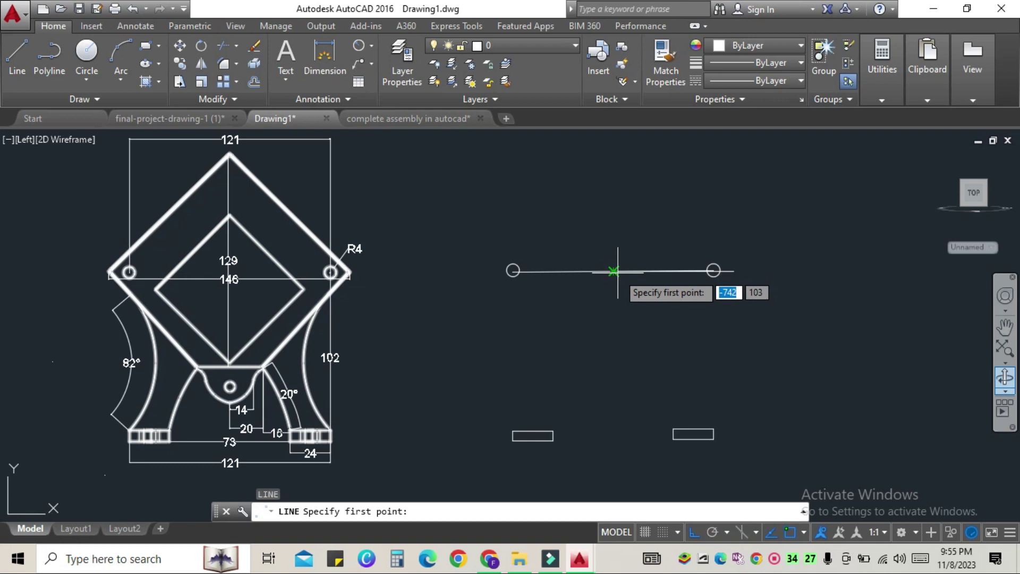
left_click(614, 272)
type("73")
key("Return")
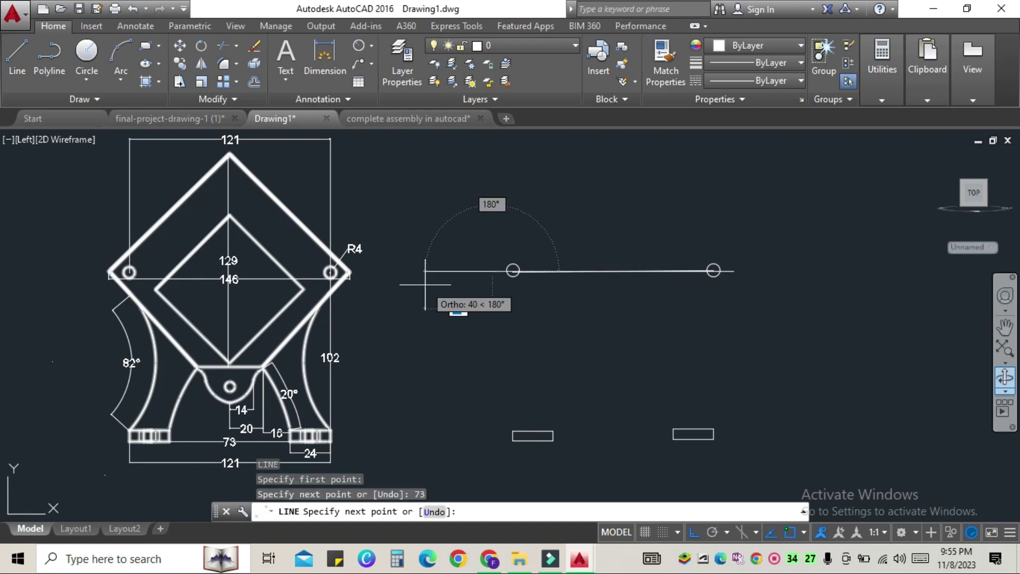
key("Escape")
Draw an 82° arc from the right foot corner, then delete the misdrawn slanted arc
mouse_move(740, 403)
middle_mouse_down()
mouse_move(687, 371)
mouse_move(715, 387)
middle_mouse_up()
type("arc")
key("Return")
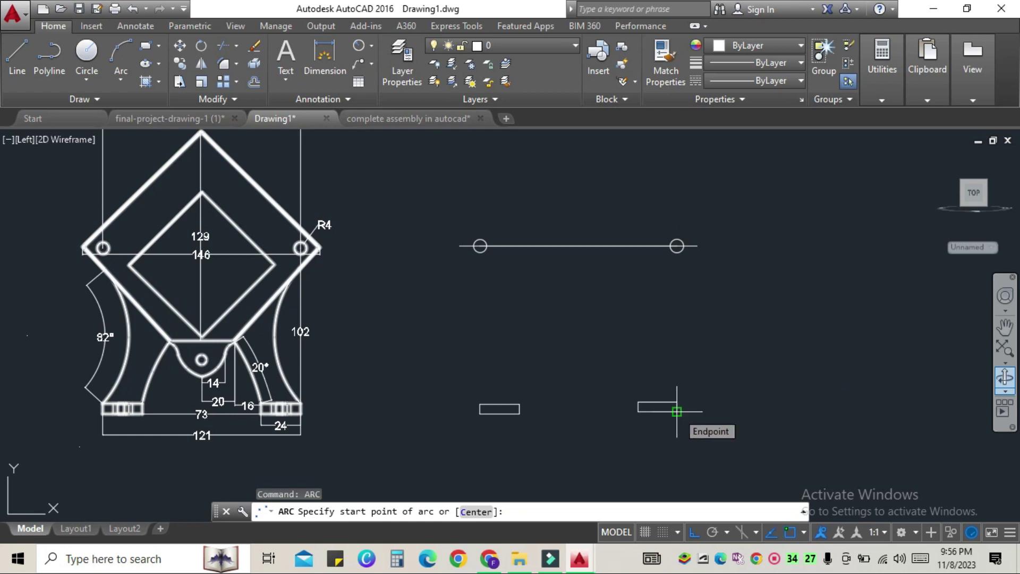
left_click(677, 402)
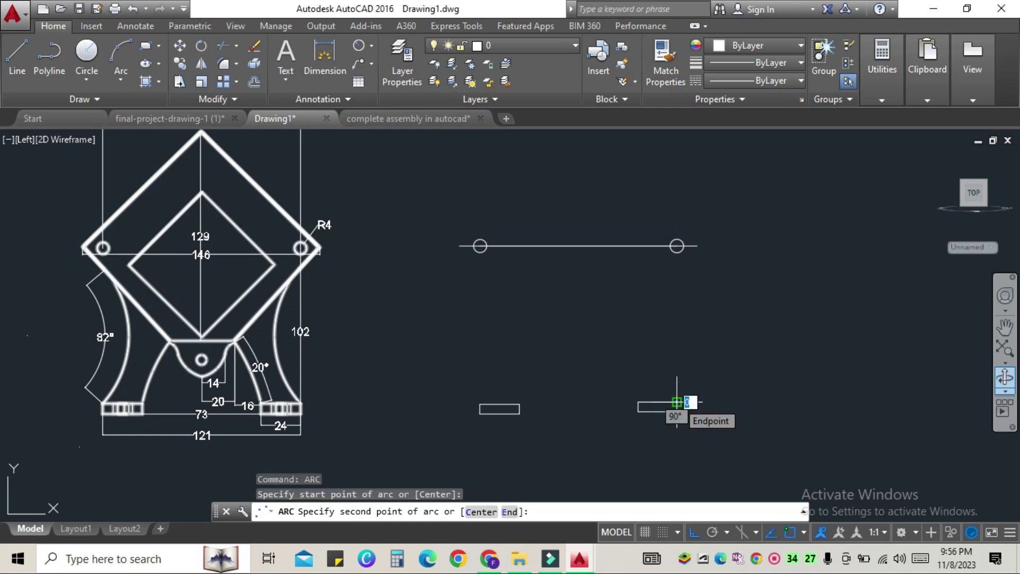
left_click(697, 247)
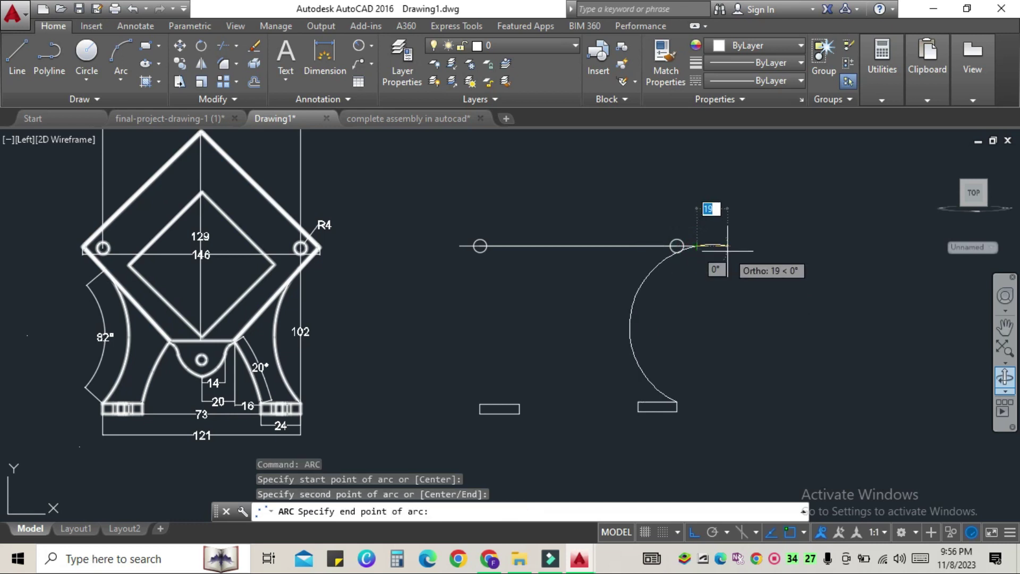
key("Tab")
type("2")
key("Return")
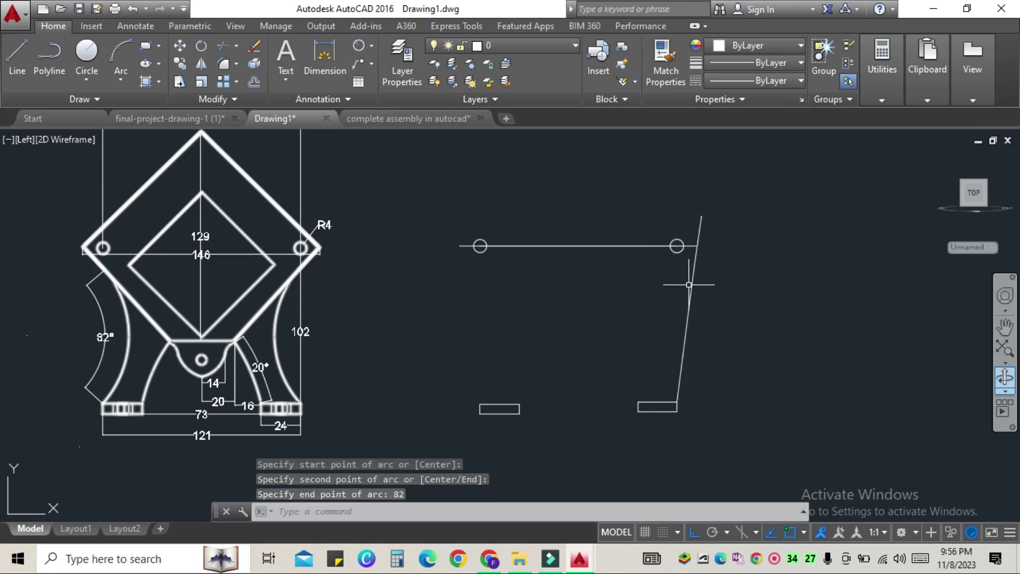
left_click(689, 285)
key("Delete")
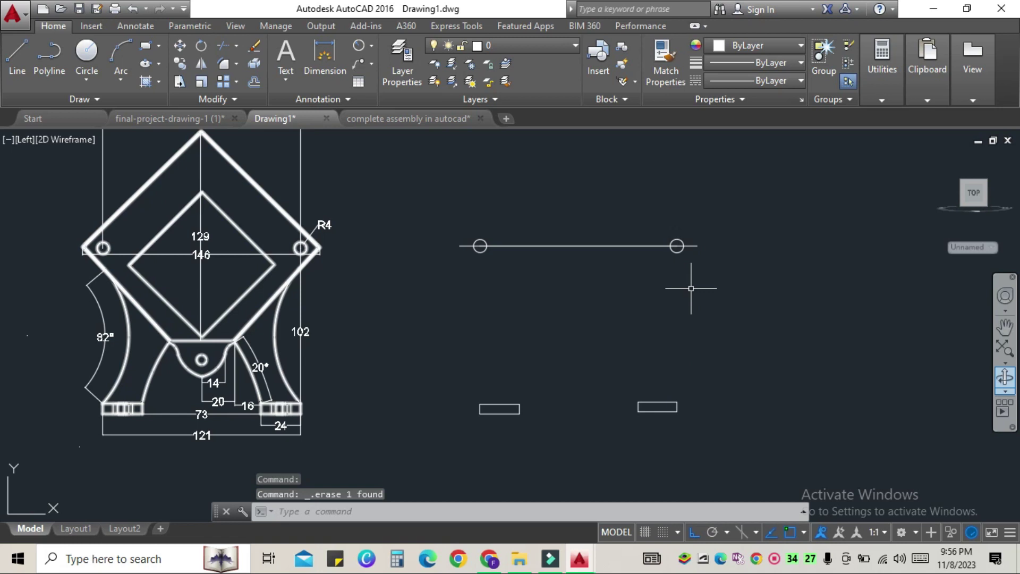
Redraw the right leg arc from the foot corner with an 82° angle
type("a")
key("Return")
scroll(691, 288, "up", 2)
scroll(686, 286, "down", 5)
scroll(686, 319, "up", 2)
scroll(688, 340, "up", 2)
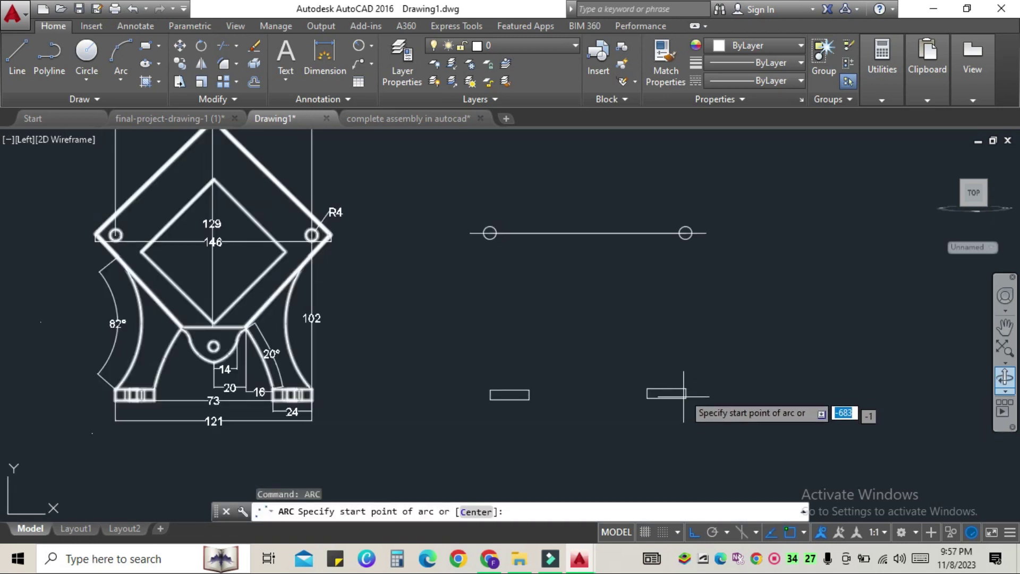
left_click(687, 233)
left_click(706, 234)
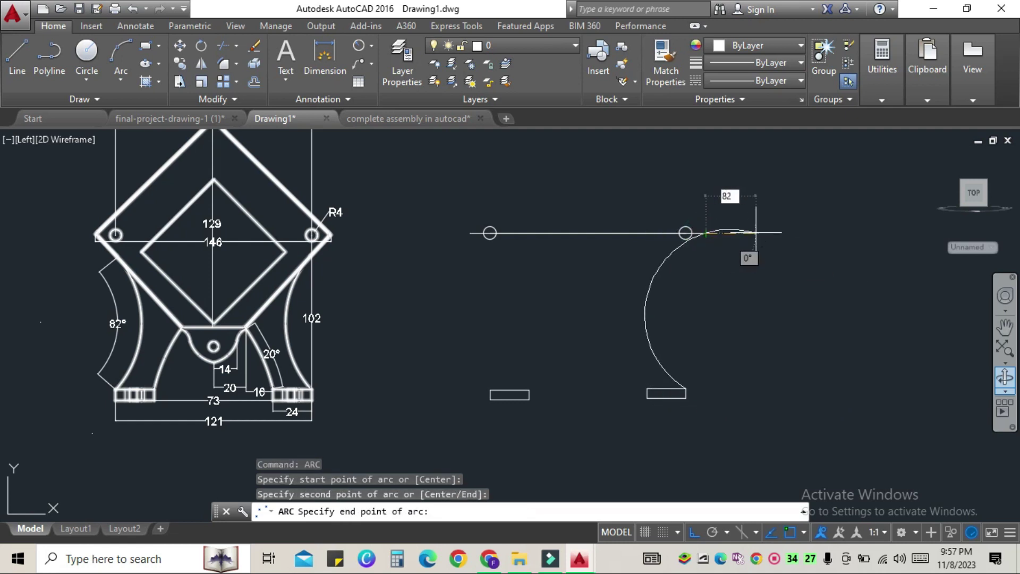
key("Return")
Trim off the part of the arc above the top line
type("tr")
key("Return")
key("Return")
left_click(712, 227)
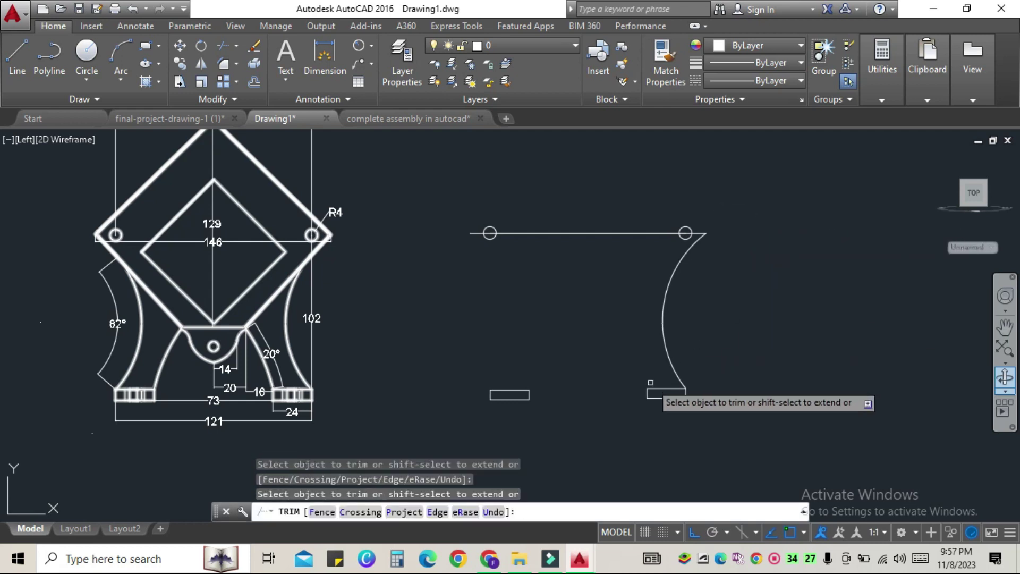
key("Escape")
middle_click_drag(752, 345, 758, 342)
Try an angular dimension on the arc and a grip-stretch, then cancel the stretch
left_click(371, 46)
left_click(397, 124)
left_click(673, 299)
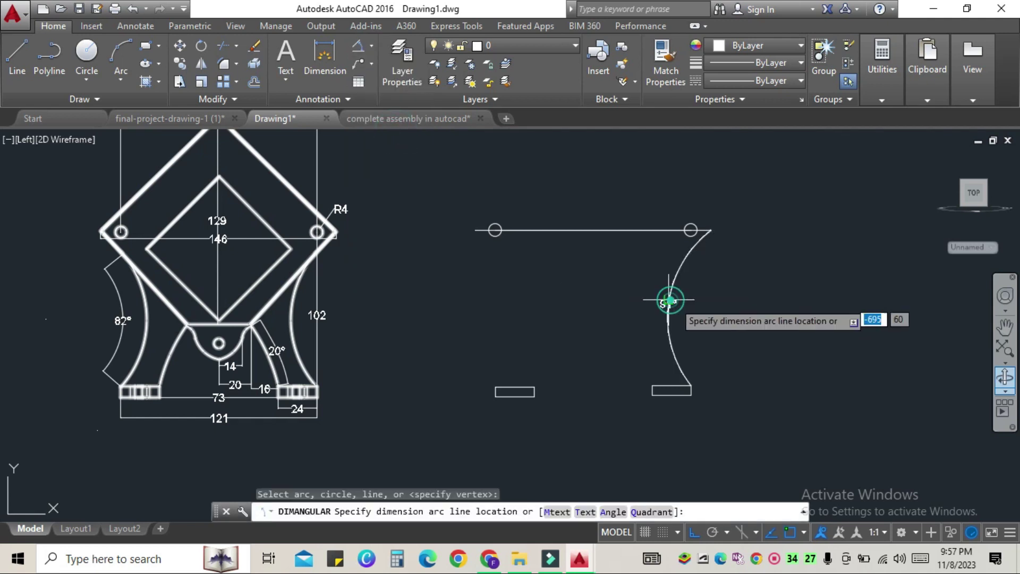
left_click(714, 327)
key("ctrl+z")
key("ctrl+z")
left_click(675, 283)
left_click(669, 304)
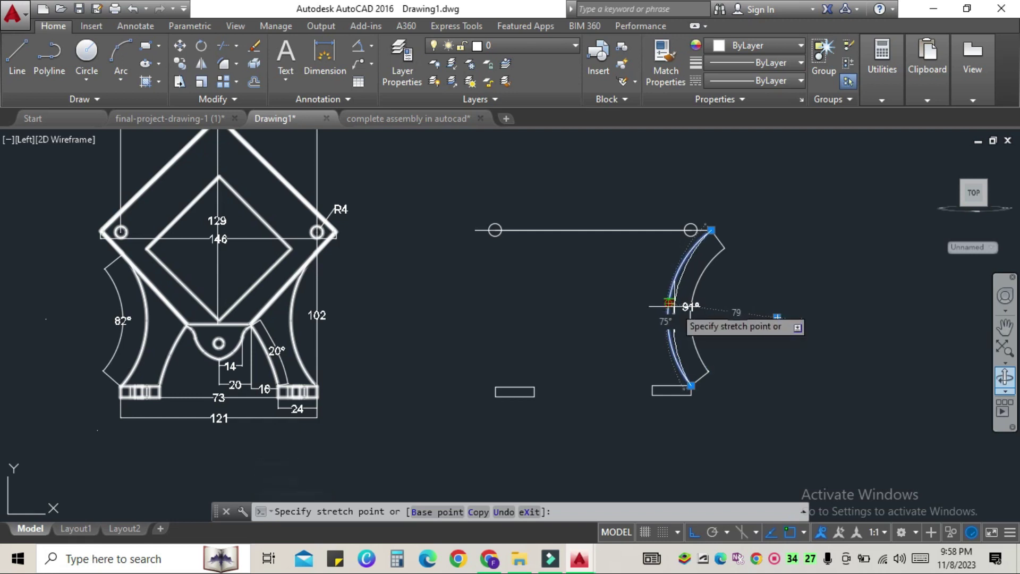
scroll(669, 304, "up", 6)
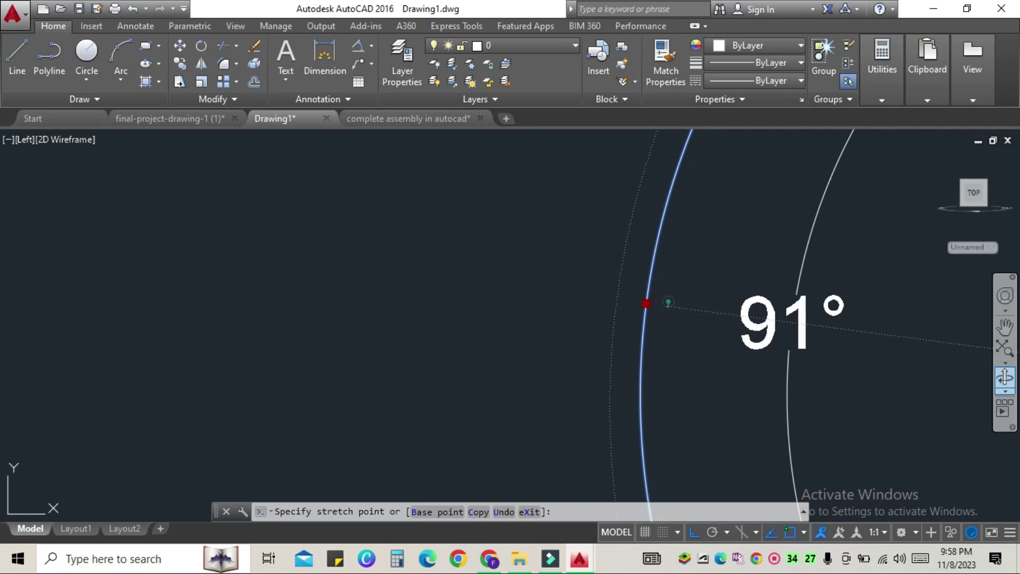
scroll(681, 308, "down", 6)
key("Escape")
key("Escape")
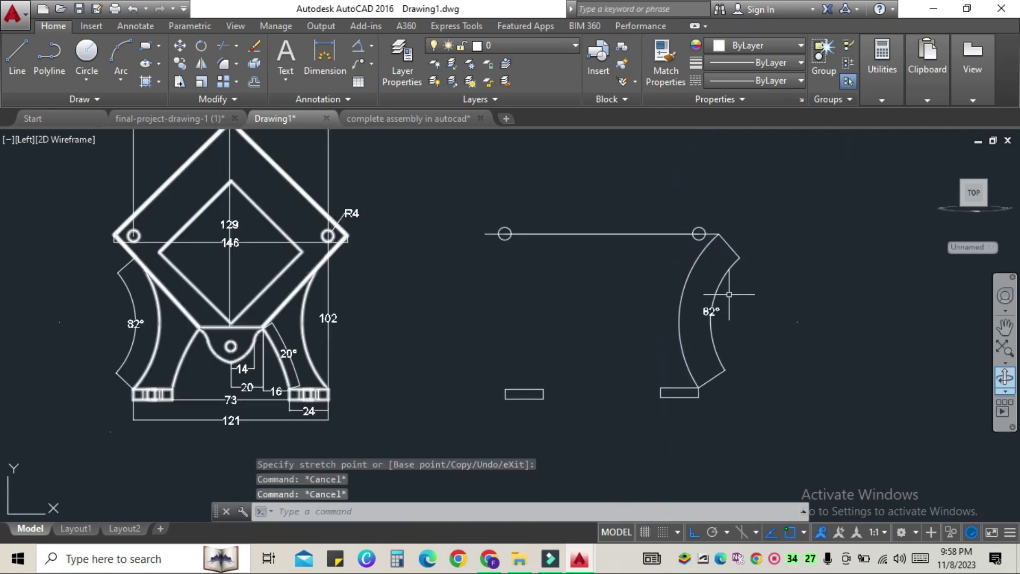
Mirror the right curved leg across the vertical axis through the top line's midpoint
type("mi")
key("Return")
left_click(712, 307)
key("Return")
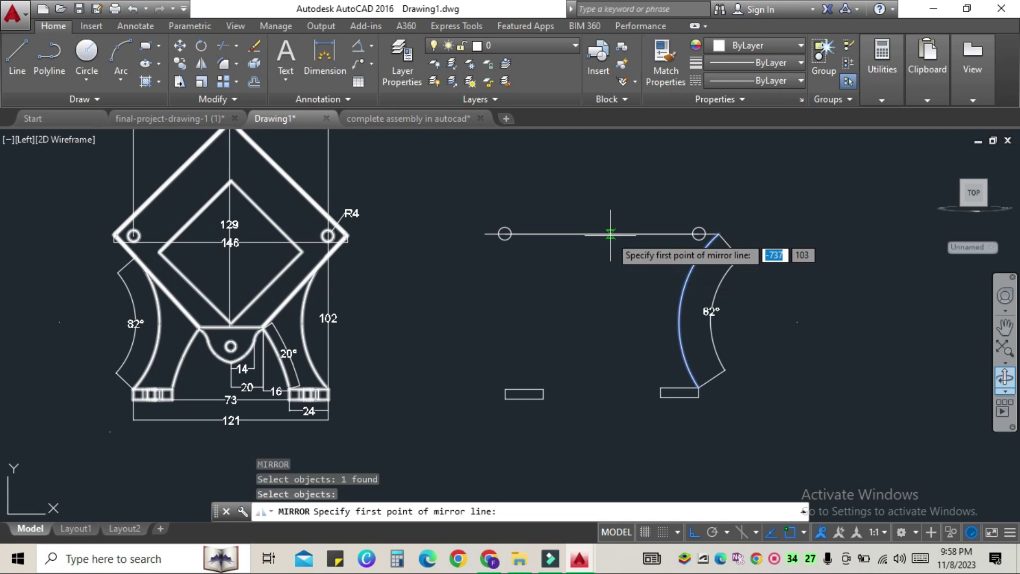
left_click(602, 234)
left_click(600, 201)
key("Return")
key("Escape")
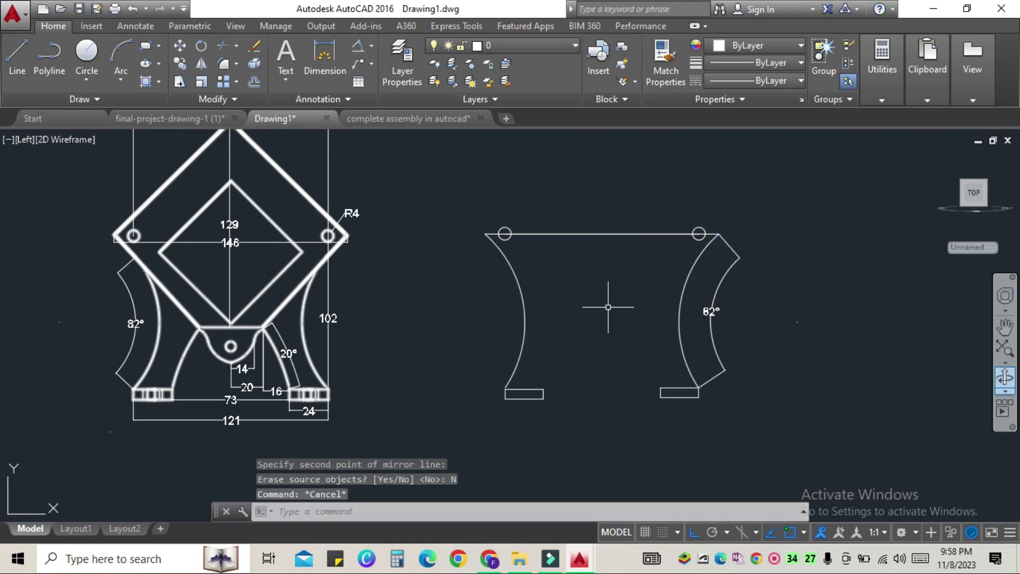
scroll(611, 406, "up", 2)
scroll(627, 396, "down", 2)
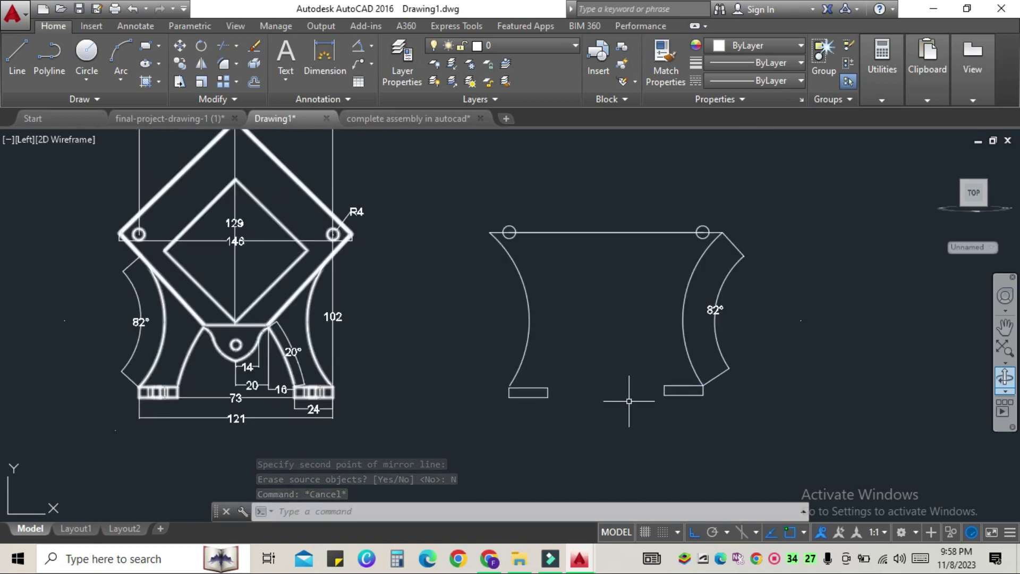
scroll(640, 389, "up", 2)
Draw a 16-unit line from the arc's lower end and delete the reference's 16 dimension
key("Return")
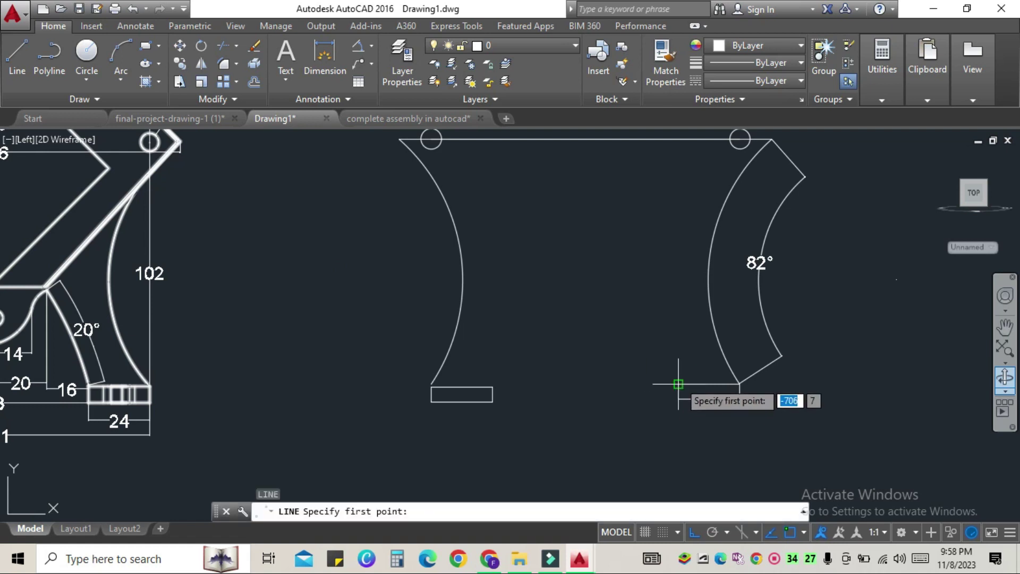
left_click(739, 384)
type("16")
key("Return")
key("Escape")
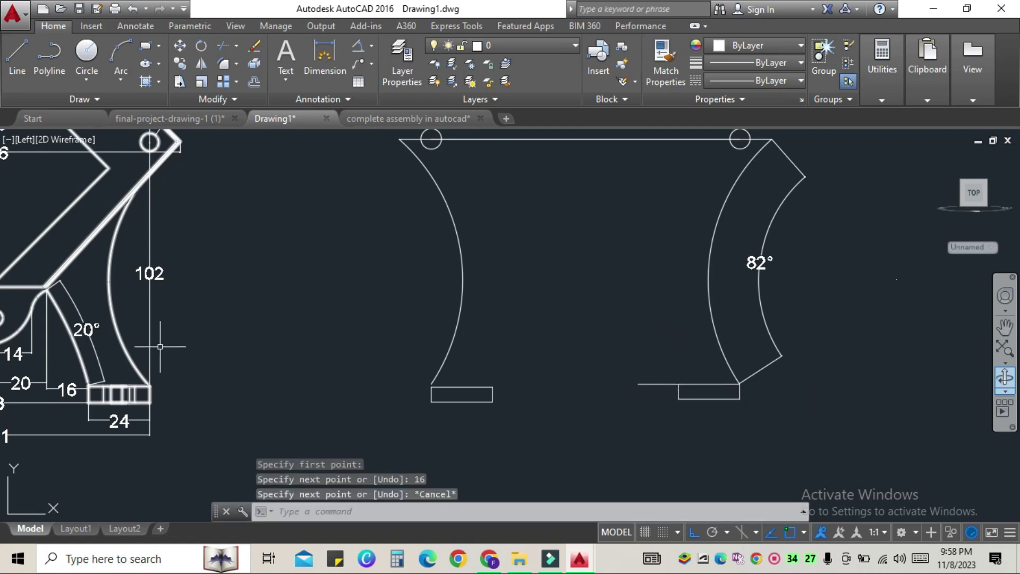
left_click(62, 387)
key("Delete")
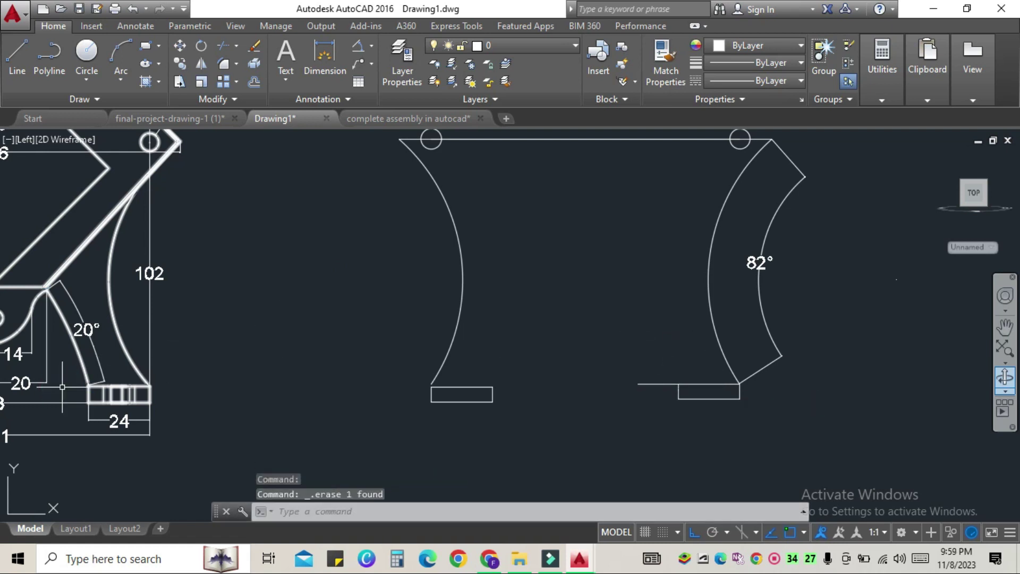
Add a 37 linear dimension beside the reference's slanted edge
type("dli")
key("Return")
left_click(87, 384)
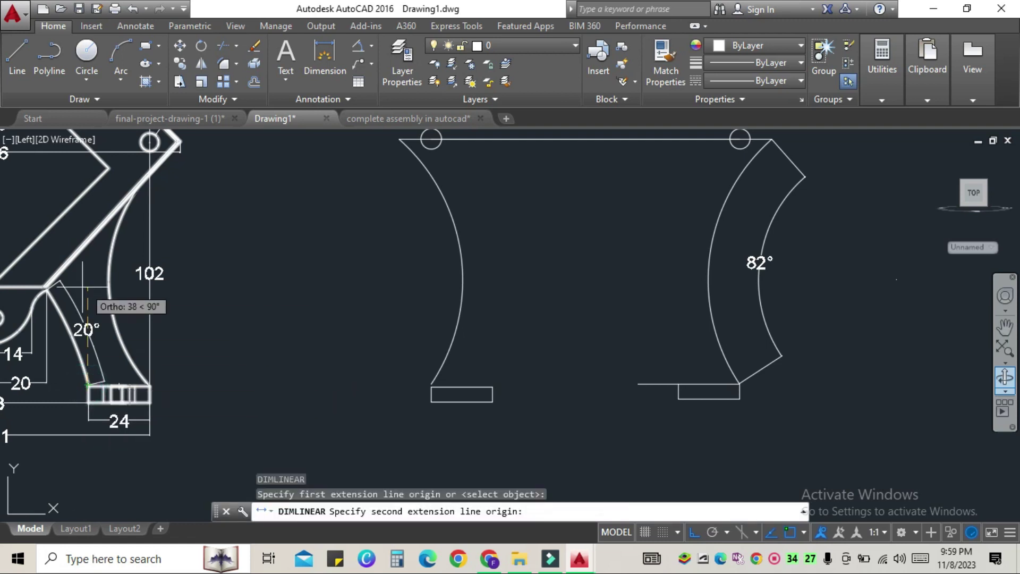
scroll(48, 287, "up", 5)
left_click(41, 274)
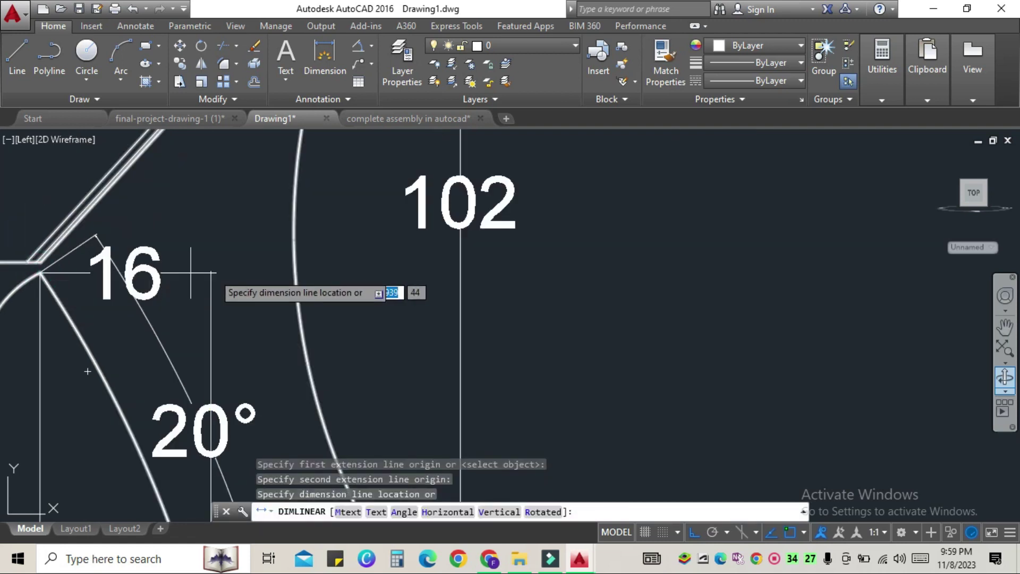
scroll(243, 285, "down", 2)
left_click(148, 296)
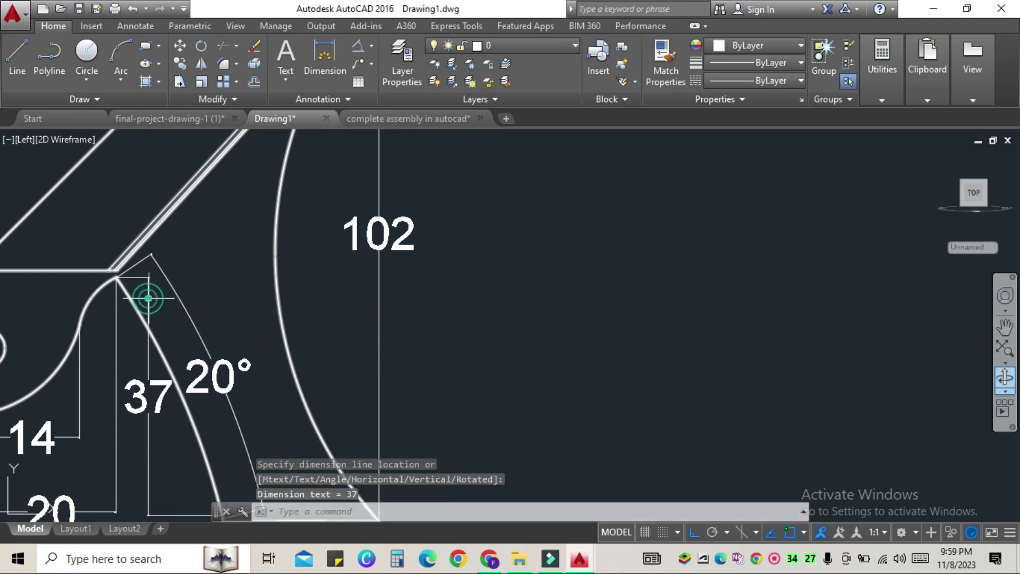
scroll(351, 352, "down", 4)
key("Escape")
type("l")
key("Return")
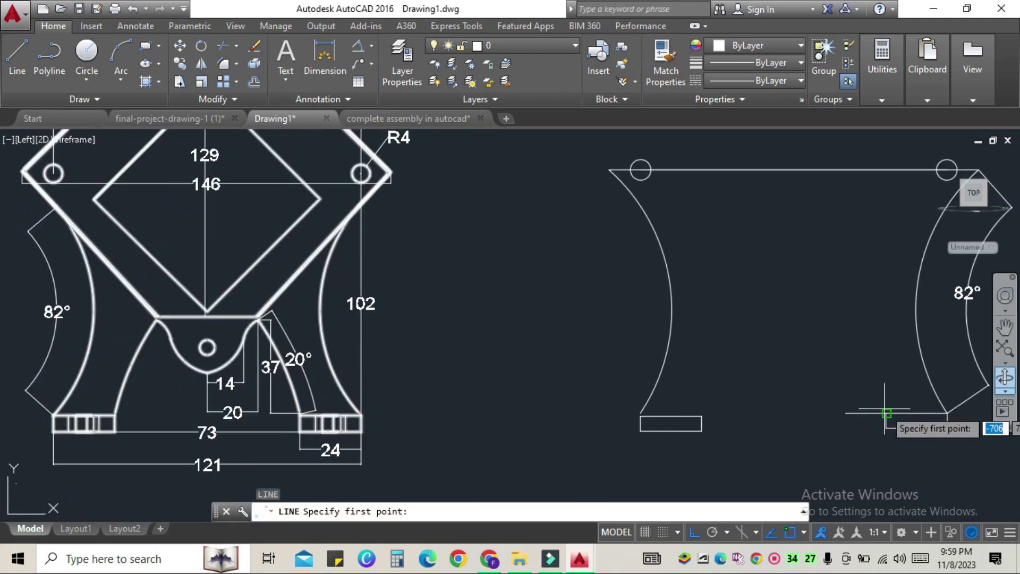
Draw a 37-unit vertical line at the right leg's base and a 16-unit line left from its top
left_click(886, 413)
key("Return")
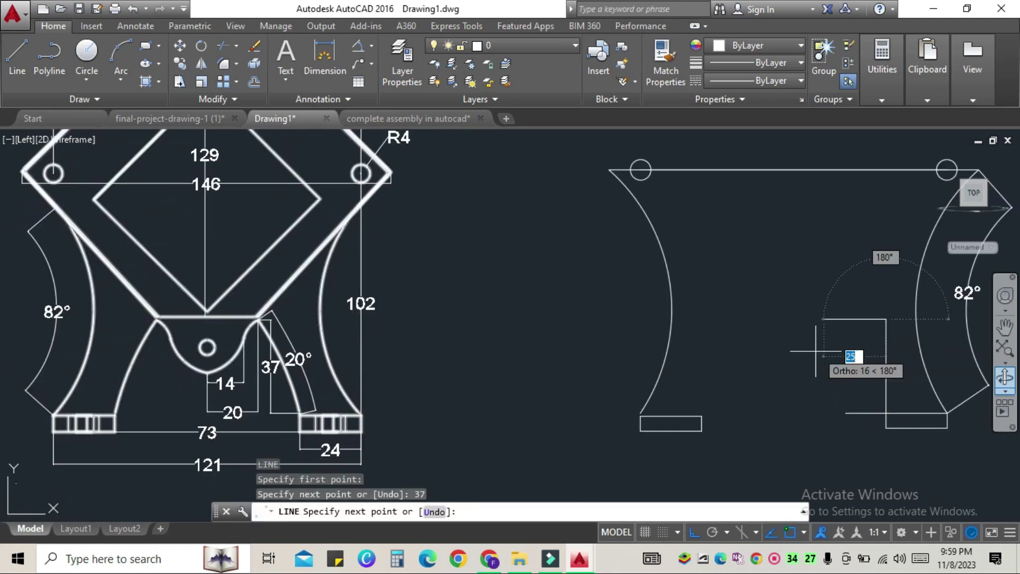
key("Escape")
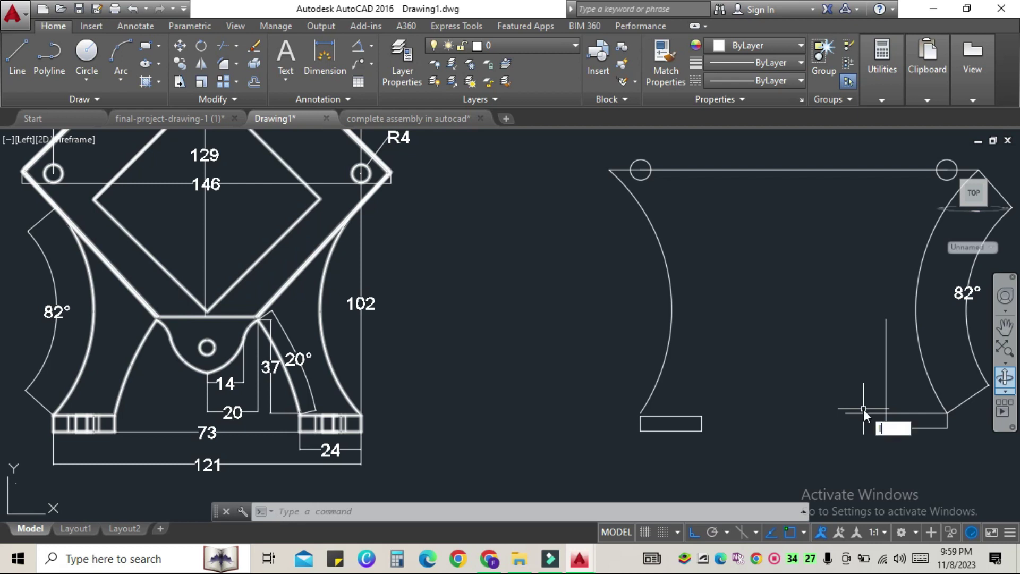
key("Return")
left_click(887, 318)
type("16")
key("Return")
key("Escape")
Draw an arc from the lower corner through the short line's end
type("arc")
key("Return")
left_click(887, 413)
left_click(846, 319)
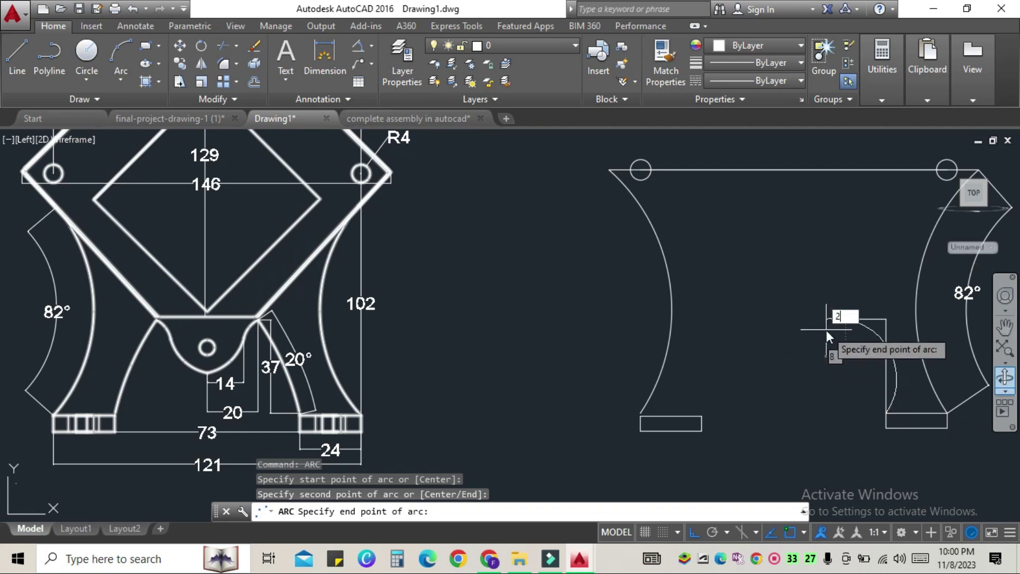
type("0")
key("Return")
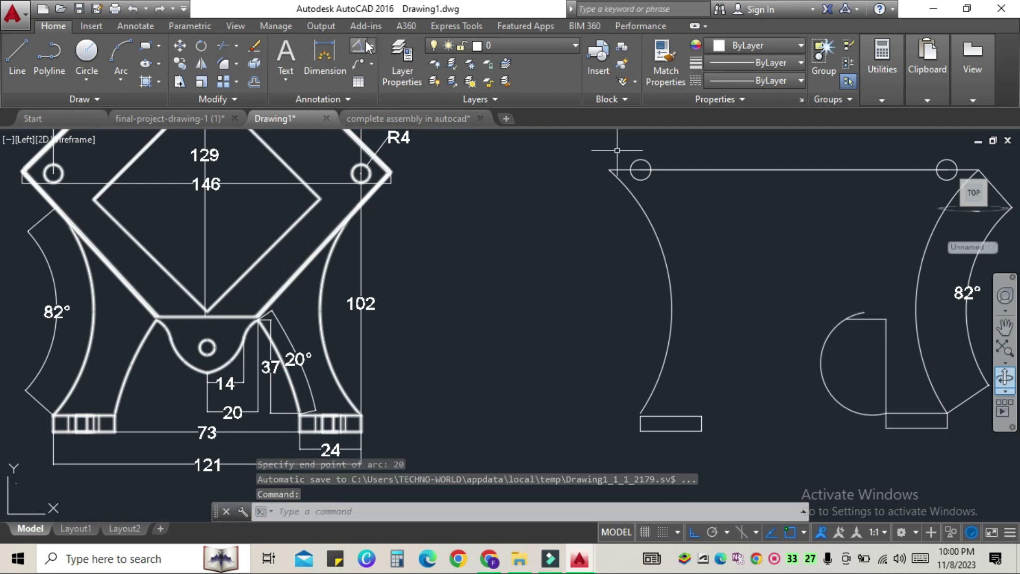
Measure the new arc at 187° with an angular dimension, then abandon reshaping it
left_click(367, 44)
left_click(826, 343)
left_click(815, 380)
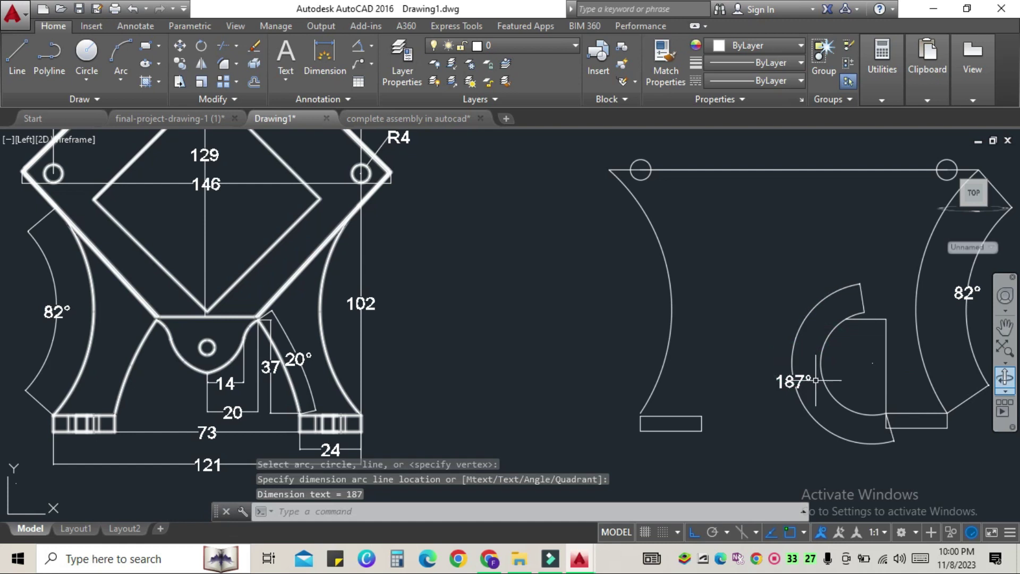
left_click(823, 372)
scroll(873, 354, "up", 4)
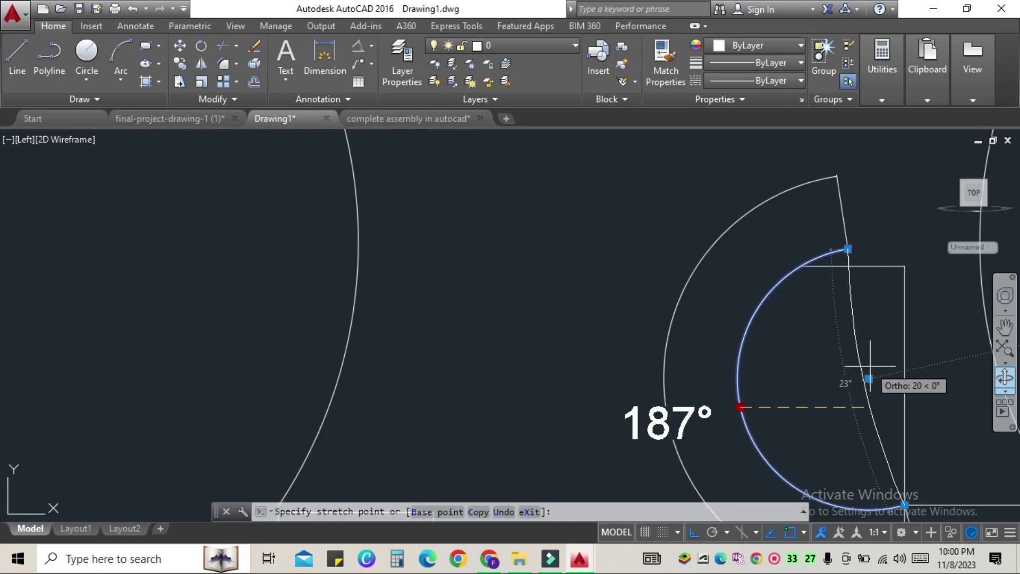
key("Escape")
scroll(872, 363, "down", 5)
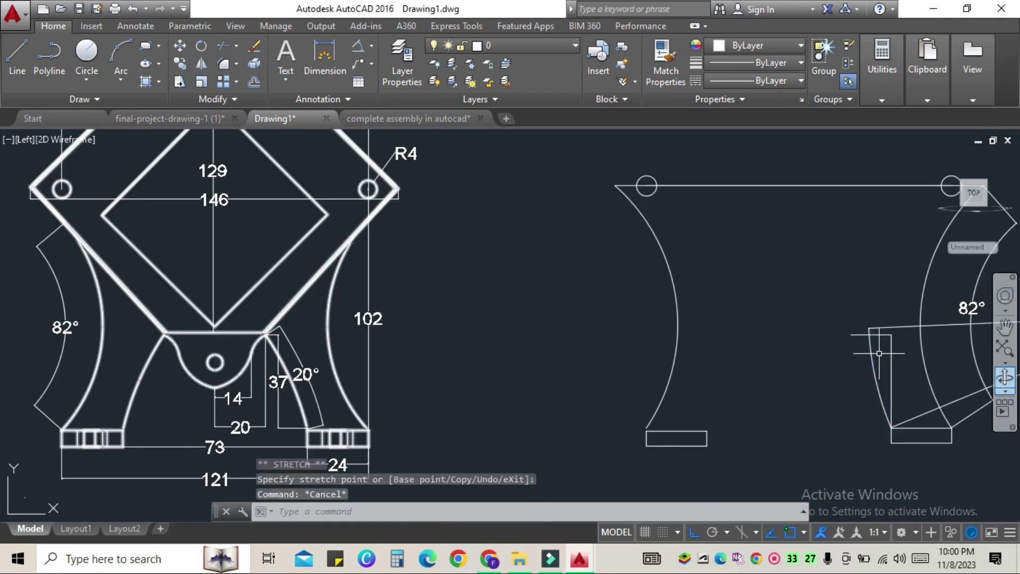
left_click(933, 335)
scroll(850, 340, "down", 3)
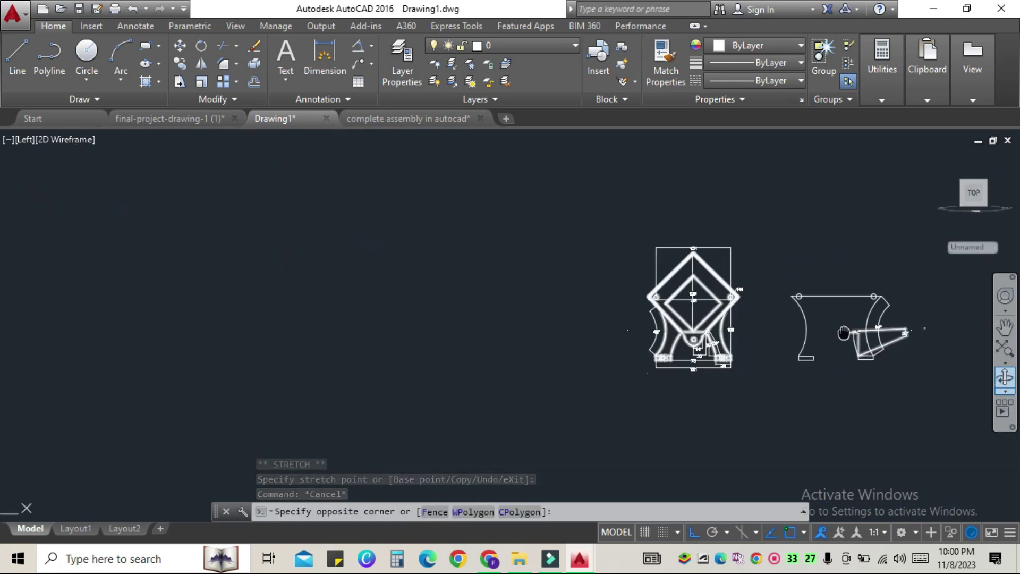
key("Escape")
scroll(887, 338, "up", 5)
Try reshaping the right leg's inner curve, then delete the extra curve
left_click(745, 319)
left_click(743, 286)
scroll(751, 388, "down", 5)
scroll(758, 366, "up", 4)
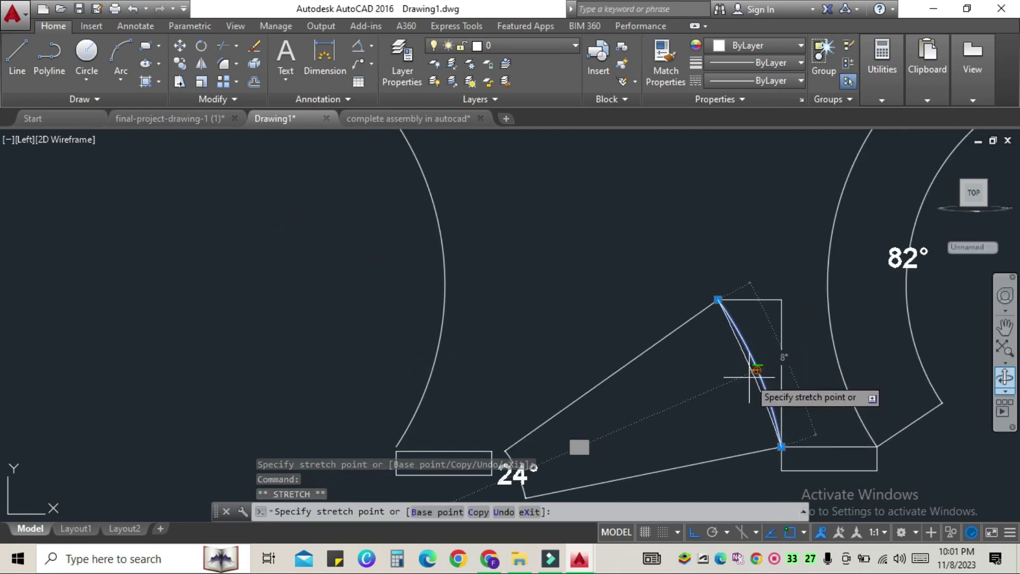
scroll(752, 371, "up", 4)
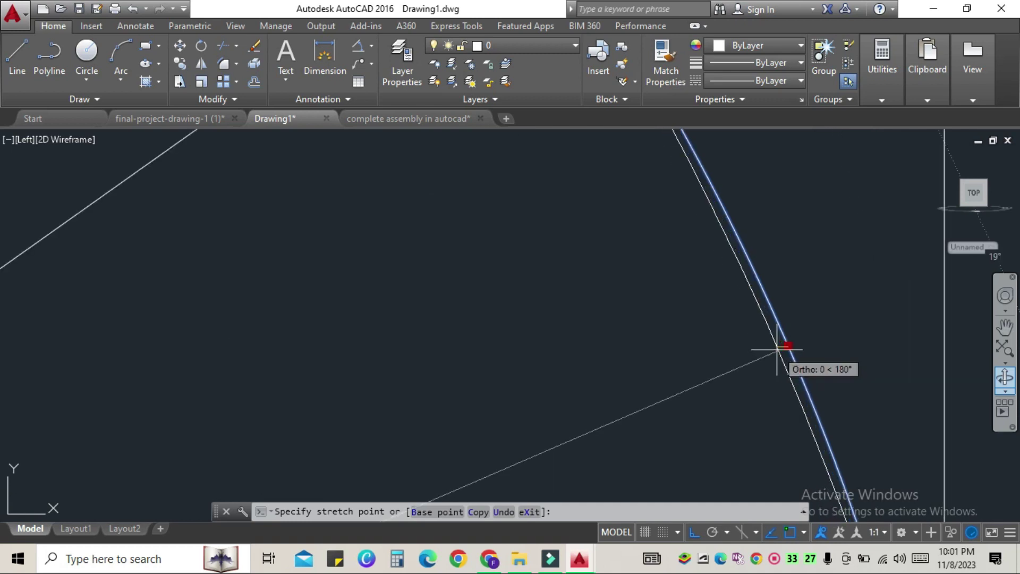
key("Escape")
key("Delete")
scroll(579, 305, "down", 5)
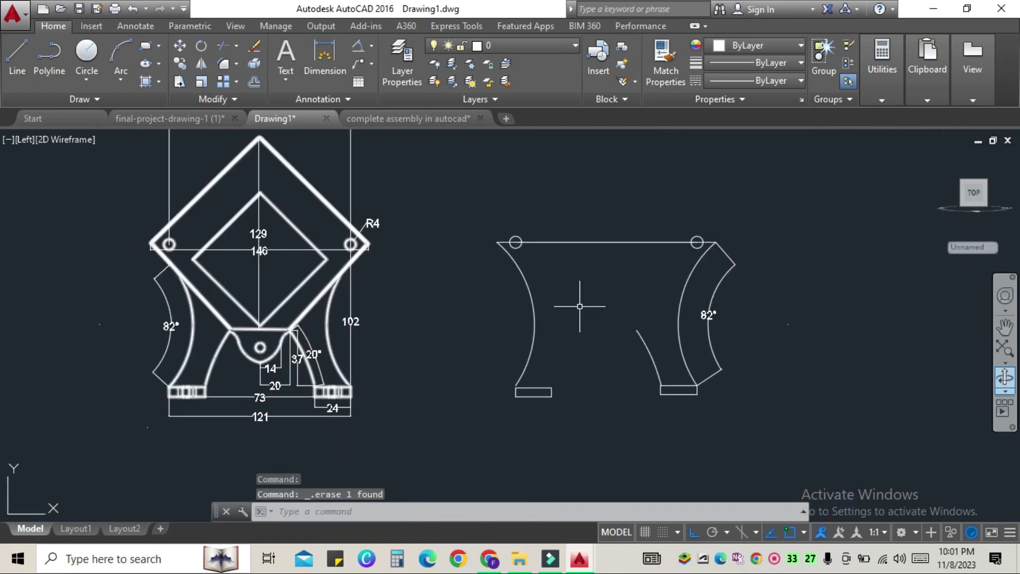
Mirror the right leg's inner curve across the vertical centre axis to the left leg
type("mi")
key("Return")
left_click(639, 334)
key("Return")
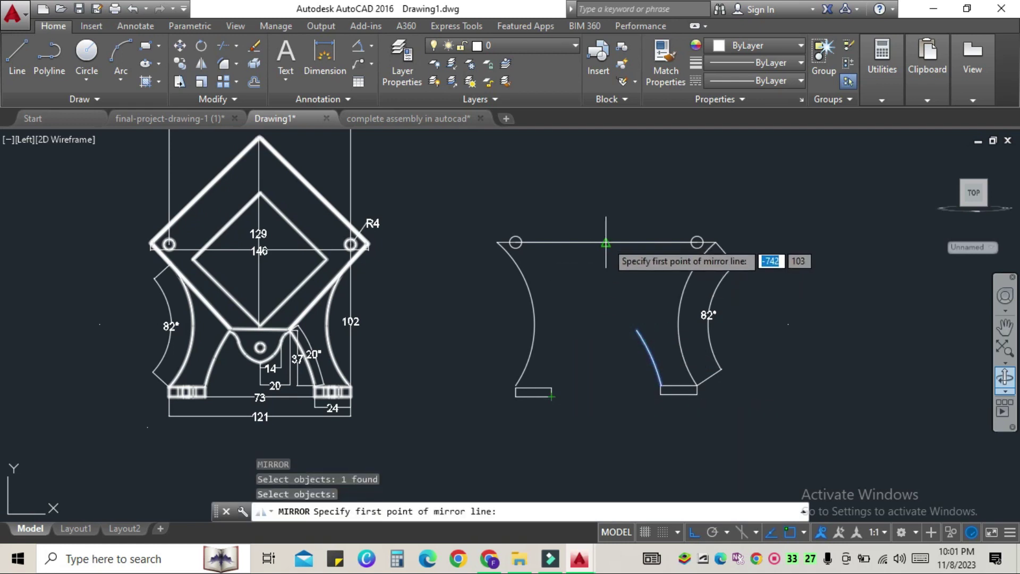
left_click(605, 243)
left_click(608, 206)
key("Return")
key("Escape")
scroll(576, 341, "up", 2)
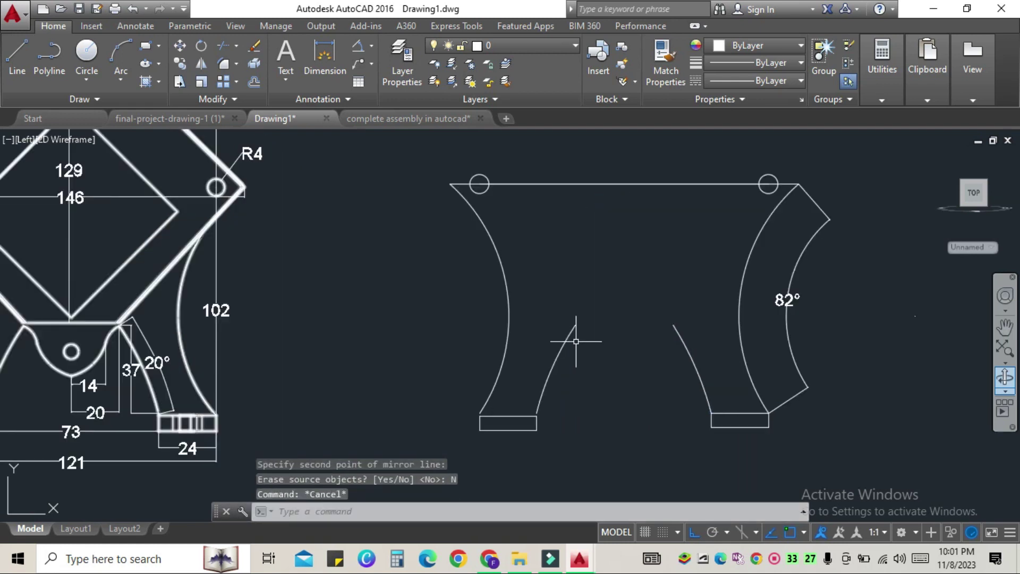
Draw a horizontal line joining the tops of the left and right inner curves
type("l")
key("Return")
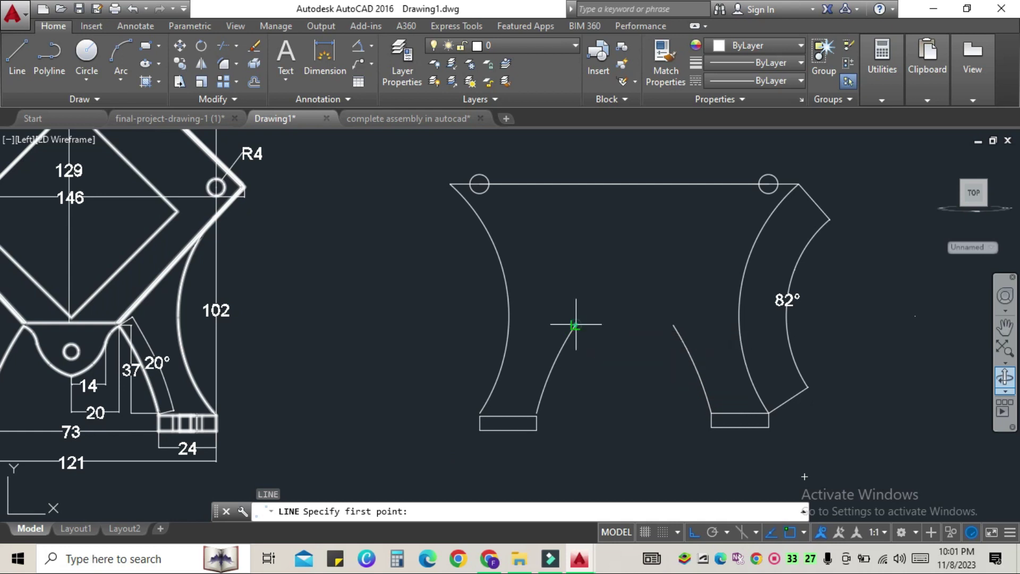
left_click(575, 325)
left_click(675, 326)
key("Escape")
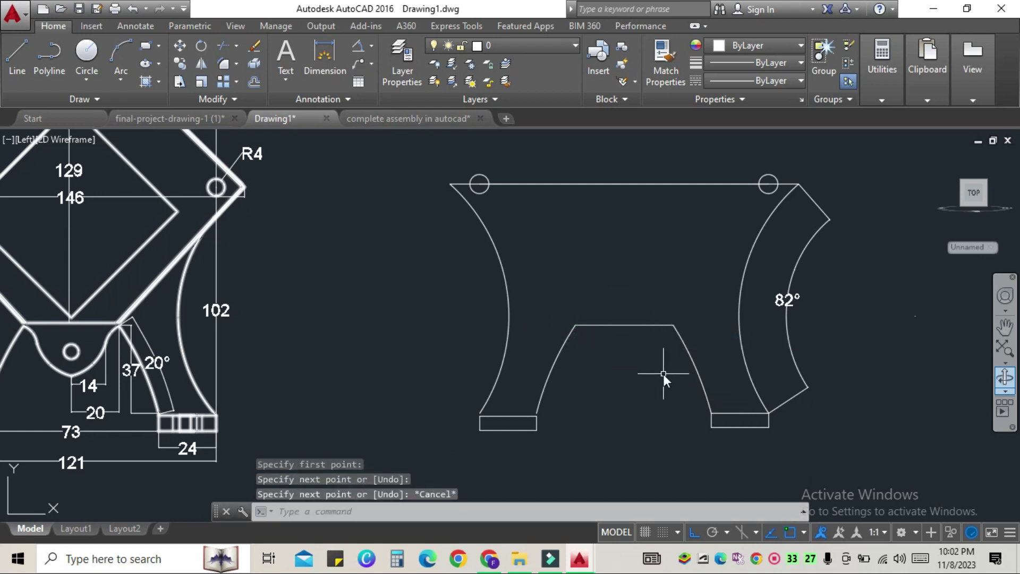
type("l")
key("Return")
key("Escape")
Dimension the reference's flat edge with a 40 linear dimension placed above it
scroll(54, 348, "up", 4)
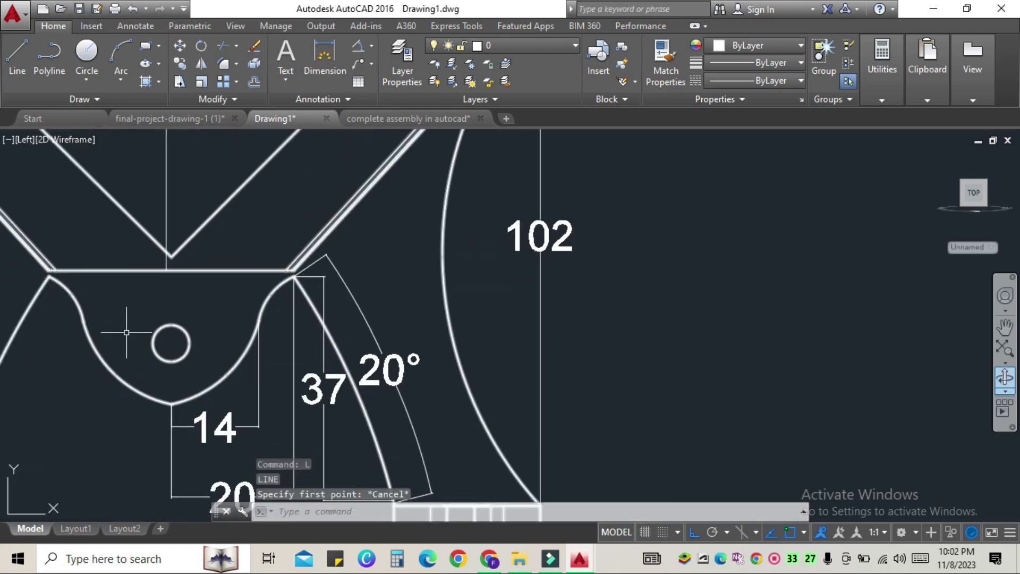
type("dli")
key("Return")
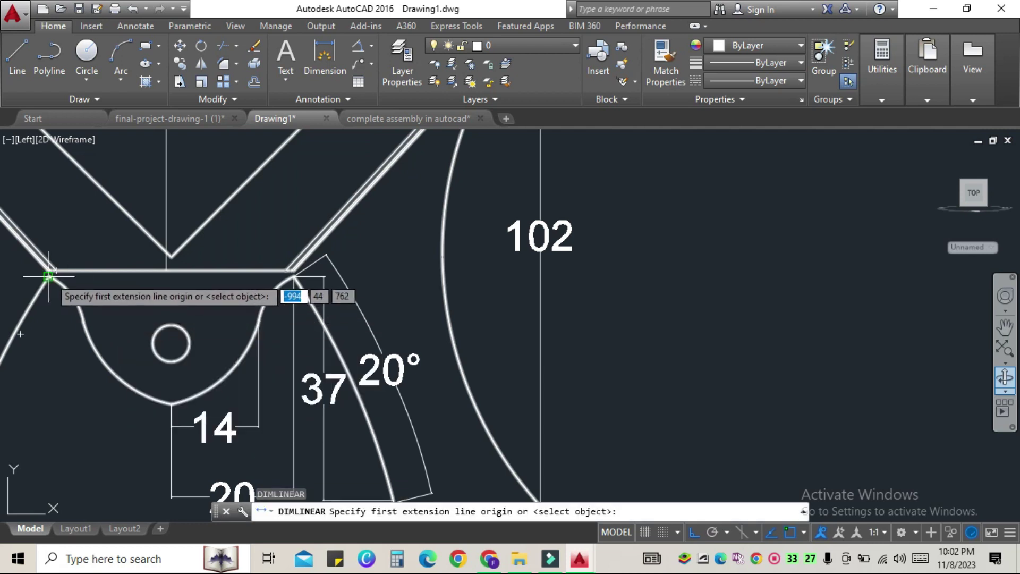
left_click(49, 276)
left_click(292, 277)
left_click(291, 199)
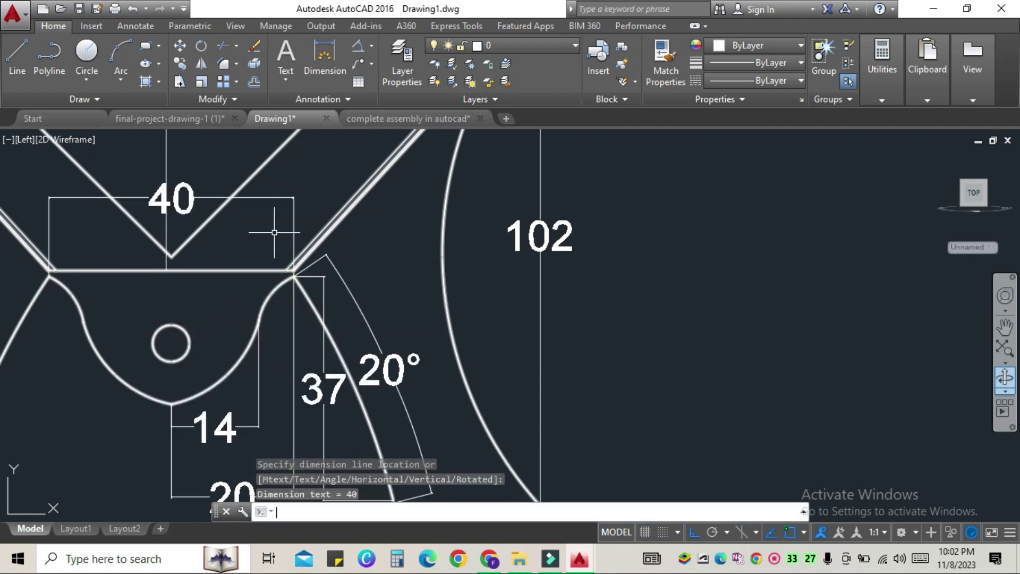
Add a small 1-unit linear dimension at the notch's left corner
key("Return")
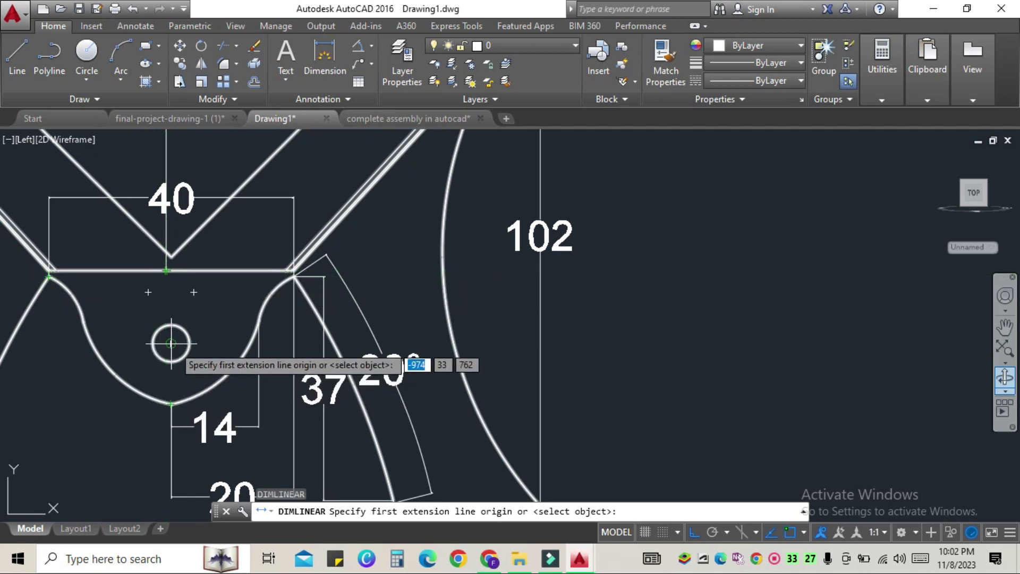
scroll(53, 282, "up", 5)
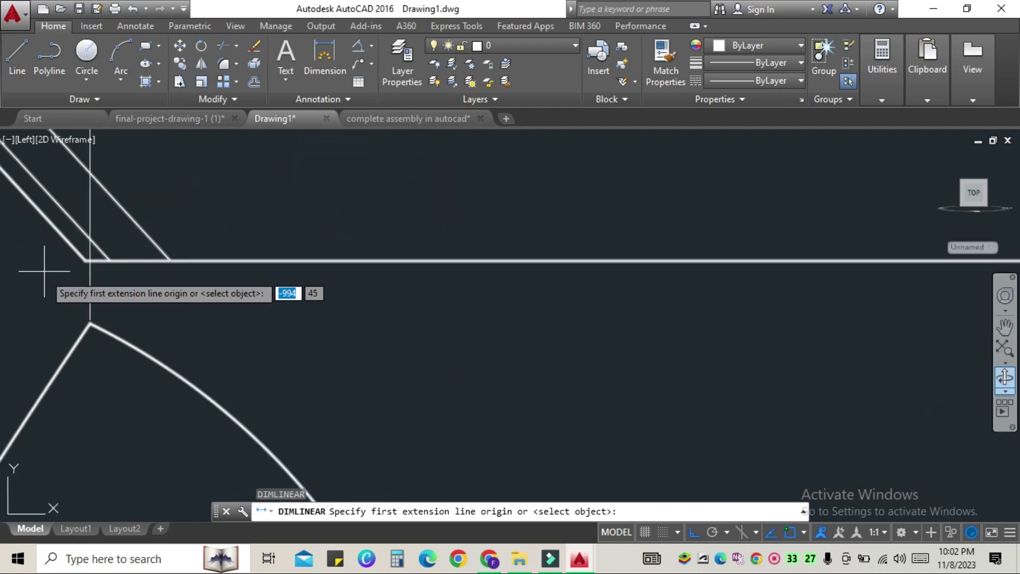
left_click(90, 323)
left_click(89, 260)
scroll(159, 271, "down", 2)
scroll(149, 287, "down", 2)
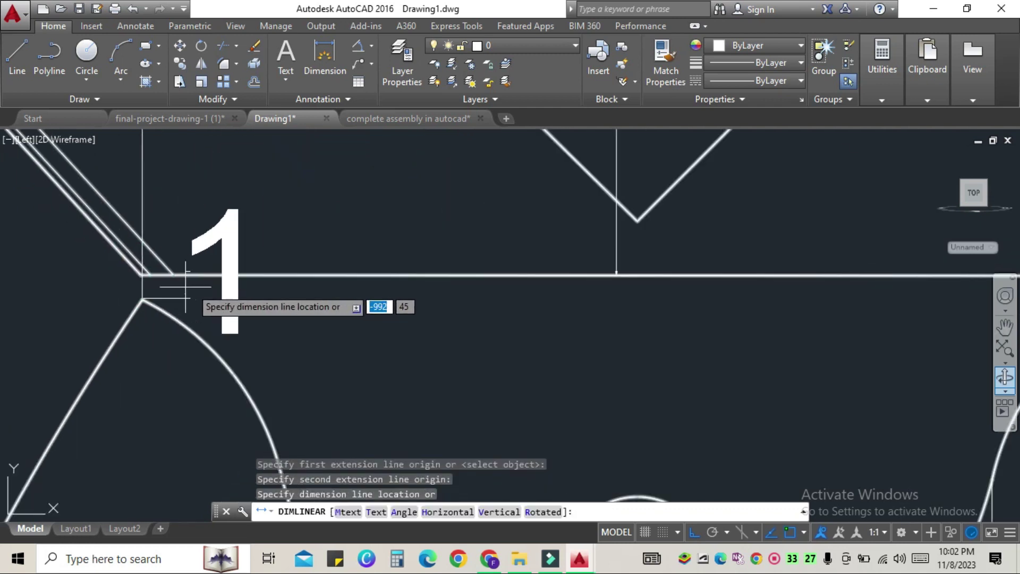
scroll(346, 296, "down", 2)
left_click(499, 313)
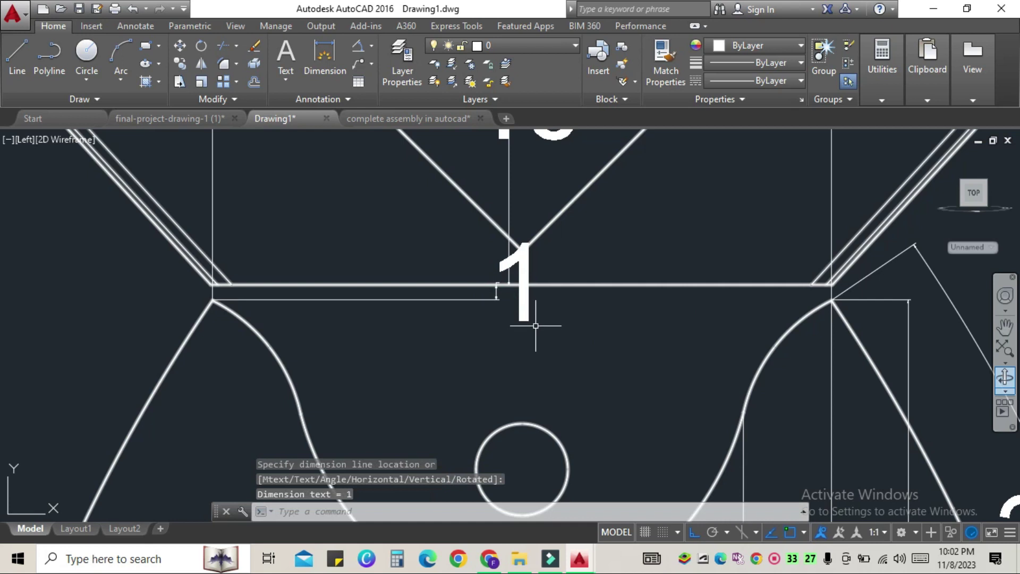
Dimension the notch down to the arch bottom as 22, then pan to the traced outline
key("Return")
left_click(508, 285)
scroll(519, 399, "down", 5)
scroll(524, 420, "up", 5)
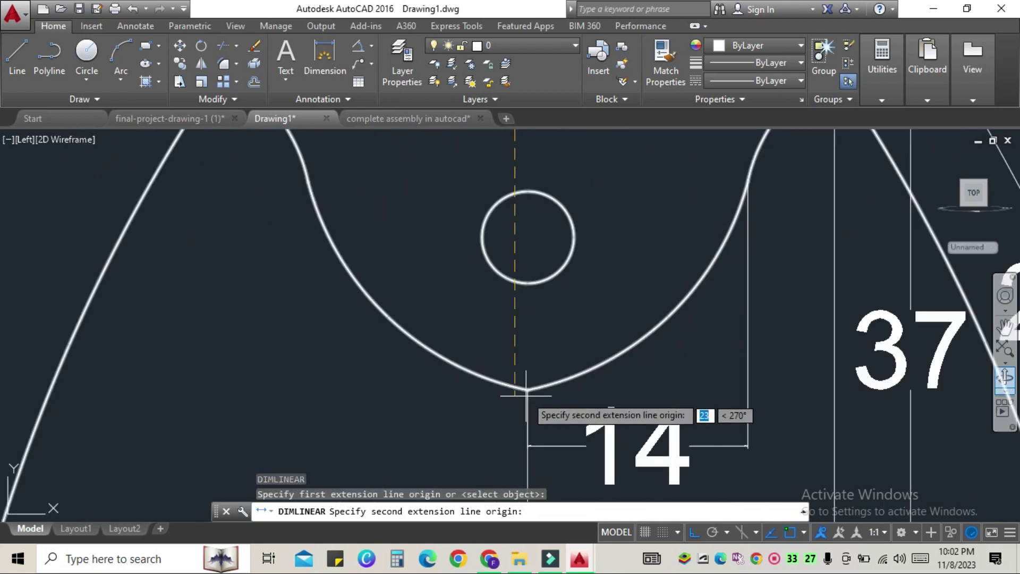
left_click(526, 391)
scroll(446, 394, "down", 3)
left_click(443, 367)
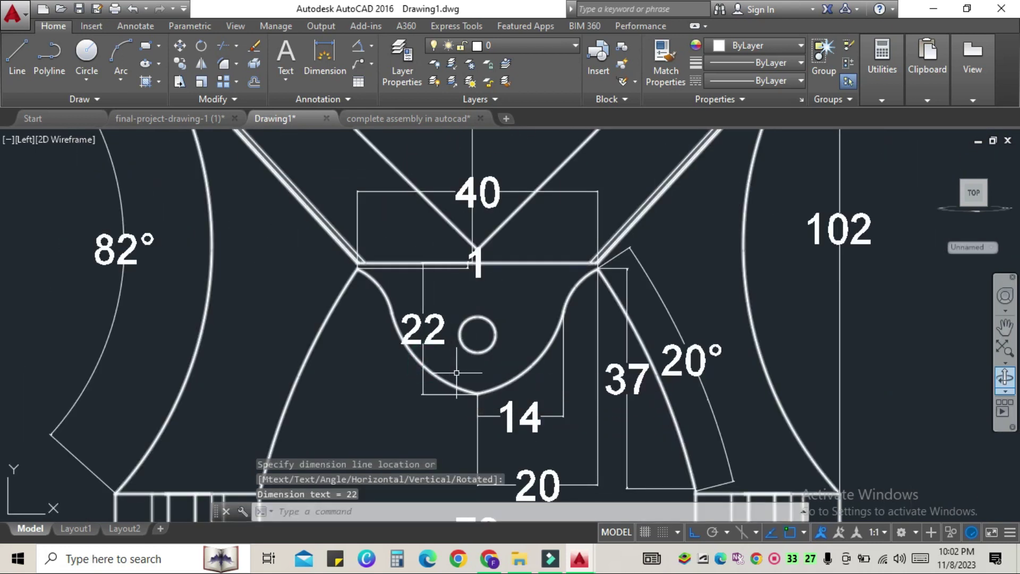
scroll(495, 457, "down", 3)
middle_click_drag(999, 409, 758, 361)
Draw 1-unit guide segments from the opening's top edge
type("l")
key("Return")
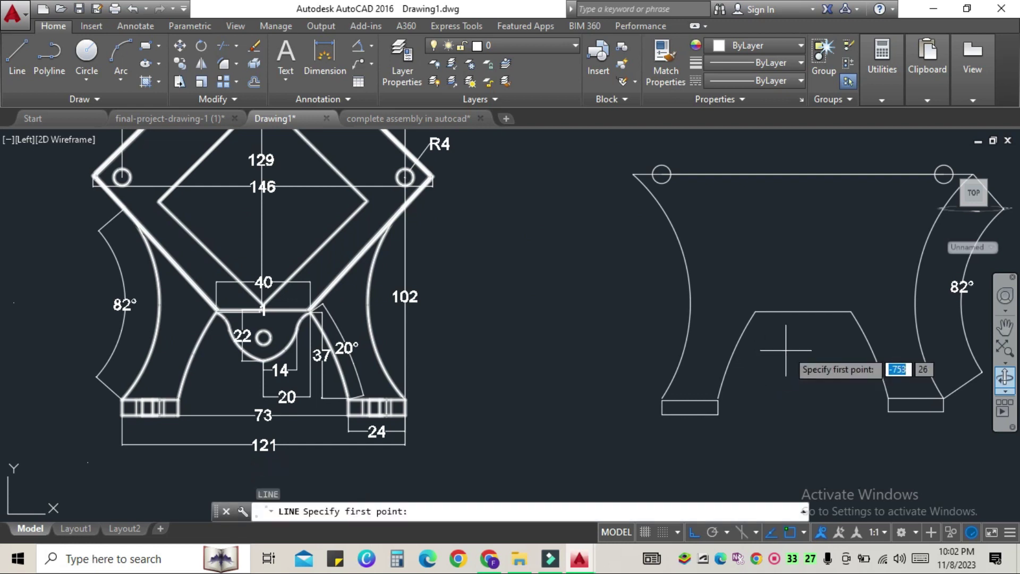
left_click(803, 312)
key("Return")
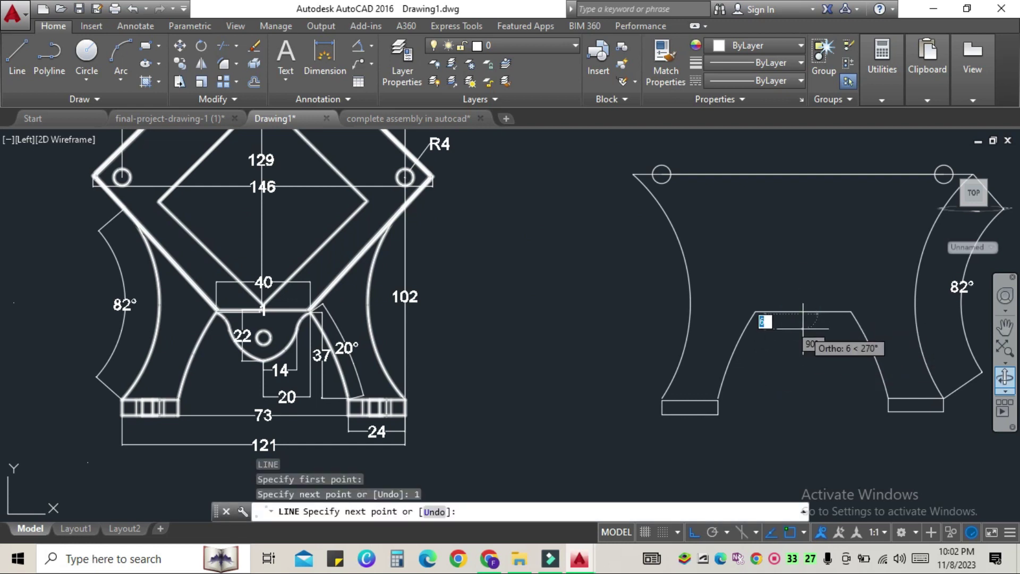
type("1")
key("Return")
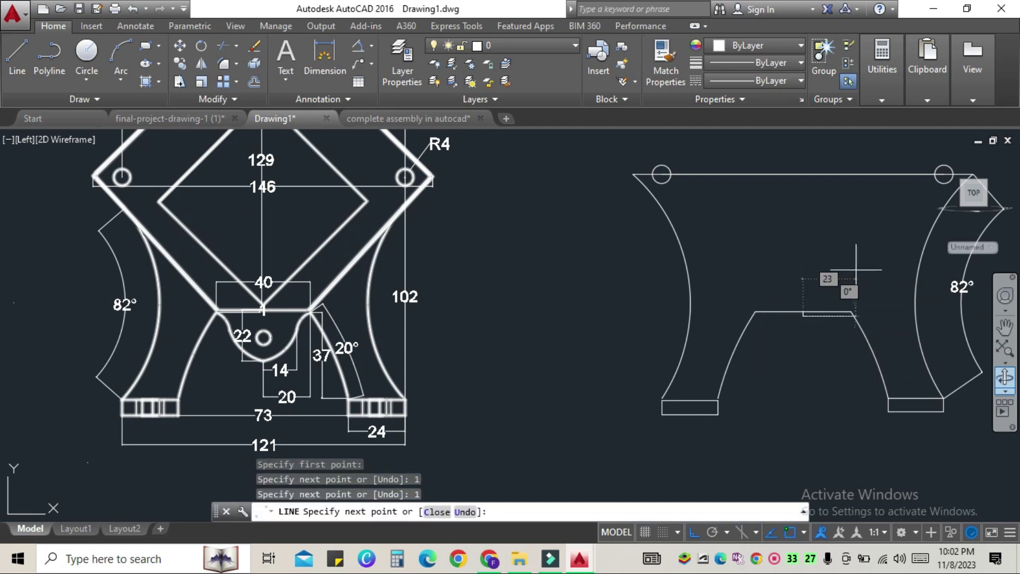
key("Escape")
Draw a short vertical guide line down from the opening's edge
type("l")
key("Return")
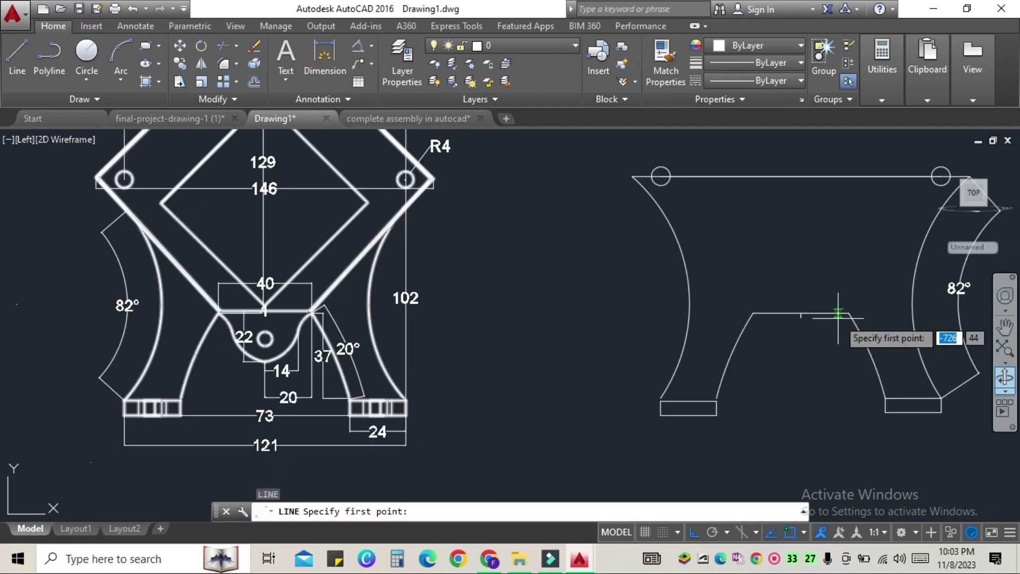
scroll(837, 316, "up", 6)
scroll(685, 312, "down", 6)
left_click(698, 350)
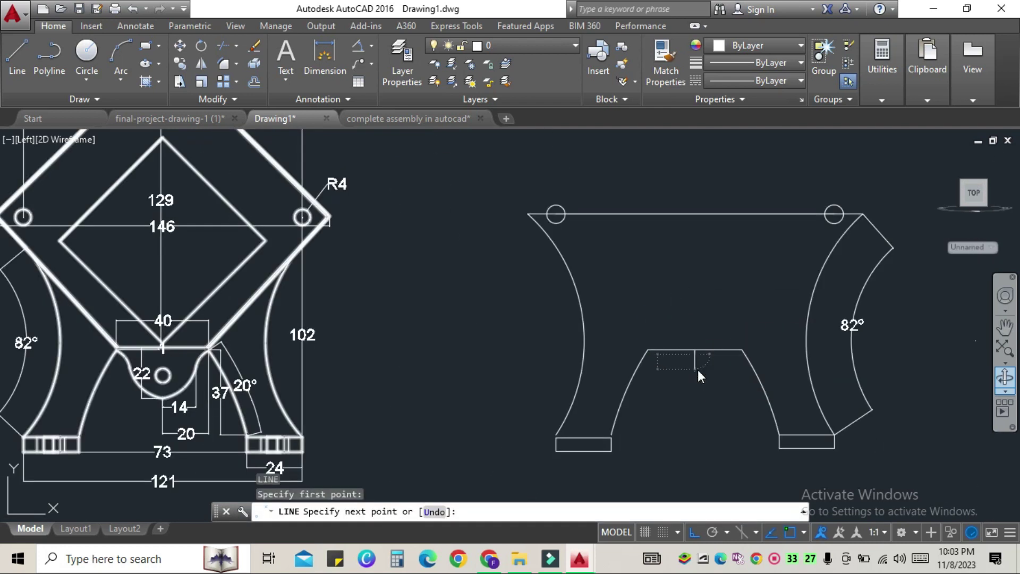
left_click(699, 376)
key("Escape")
Erase the stray line left in the opening
scroll(720, 357, "up", 8)
left_click(548, 301)
key("Delete")
scroll(610, 392, "down", 5)
scroll(610, 355, "down", 3)
scroll(649, 364, "up", 2)
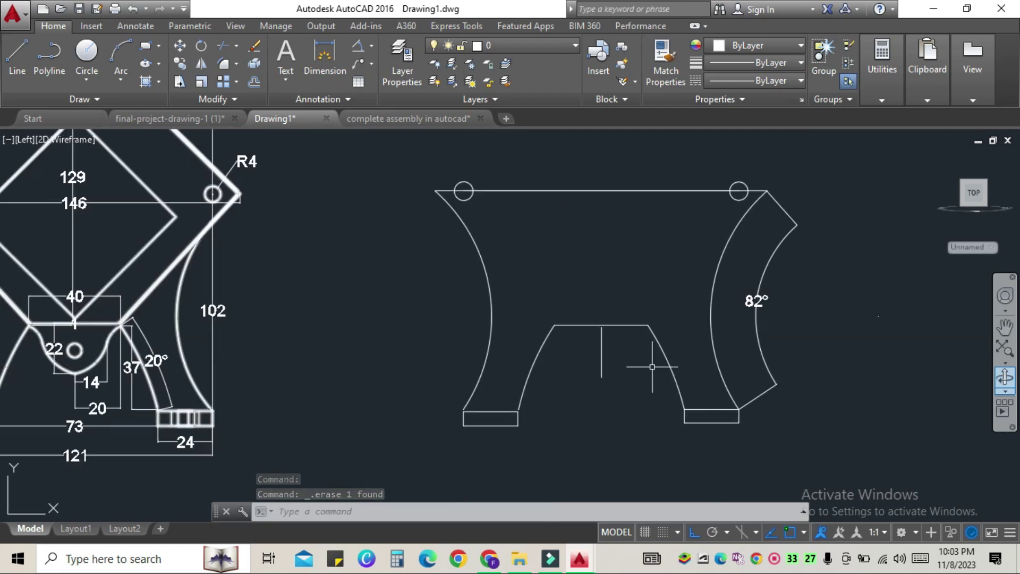
Draw a 14-unit horizontal guide and a 20-unit line up to the top endpoint
key("Return")
left_click(601, 377)
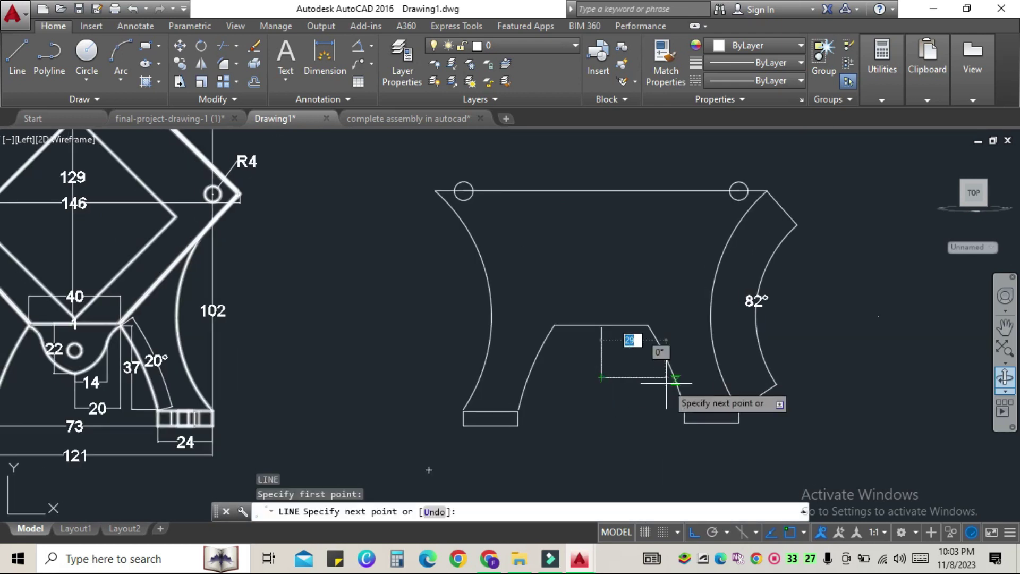
key("Return")
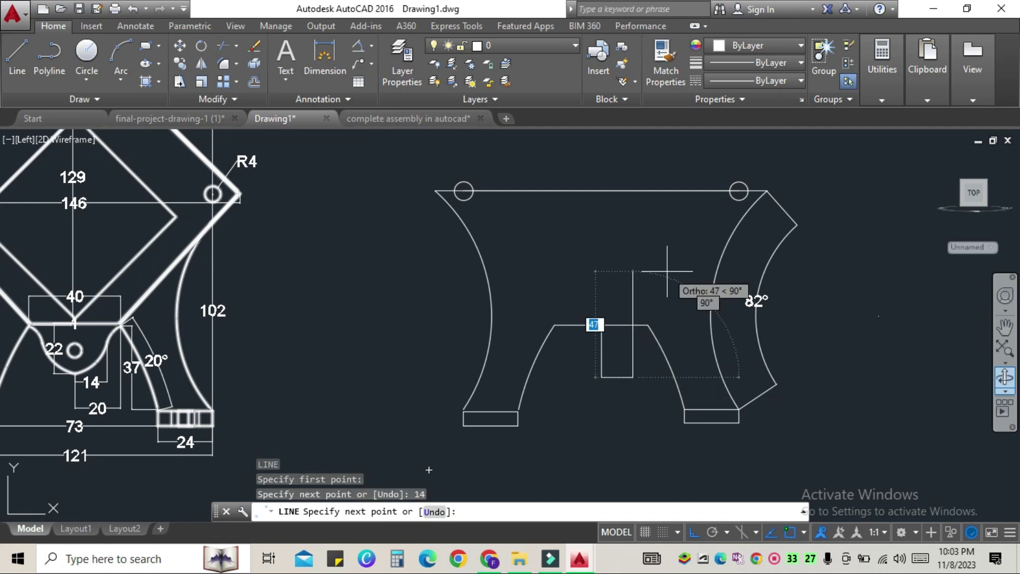
key("Escape")
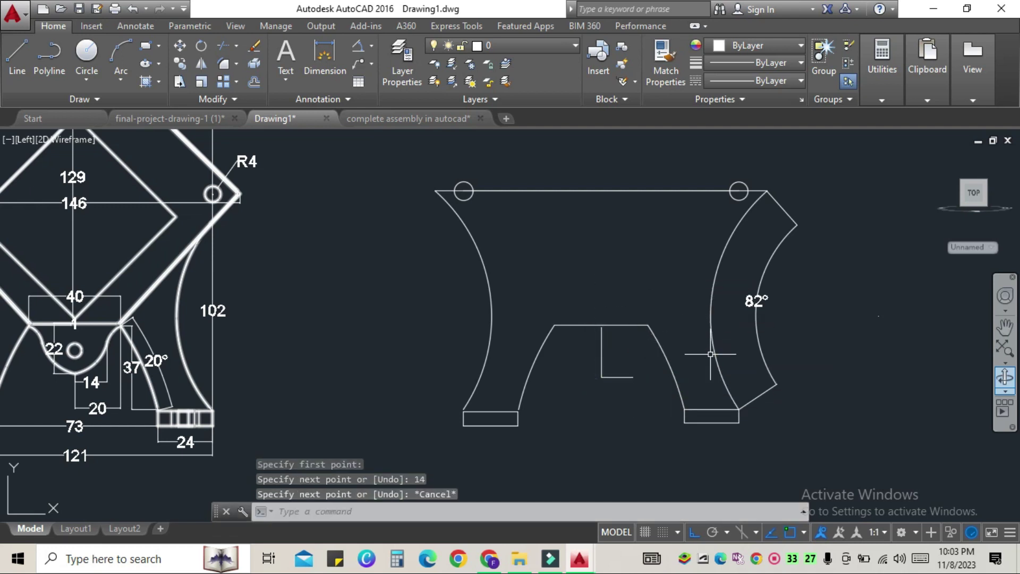
key("Return")
left_click(606, 376)
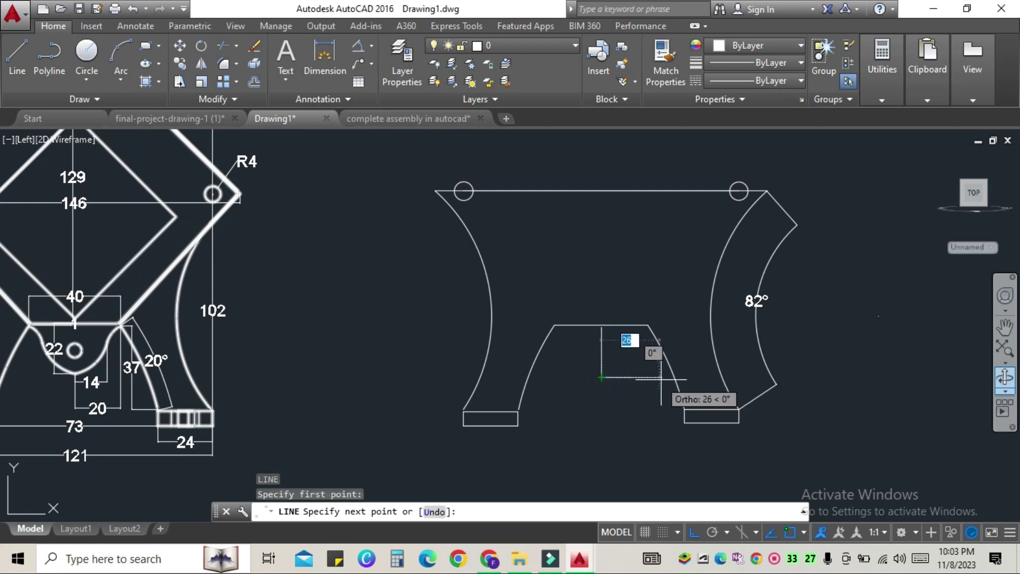
type("20")
key("Return")
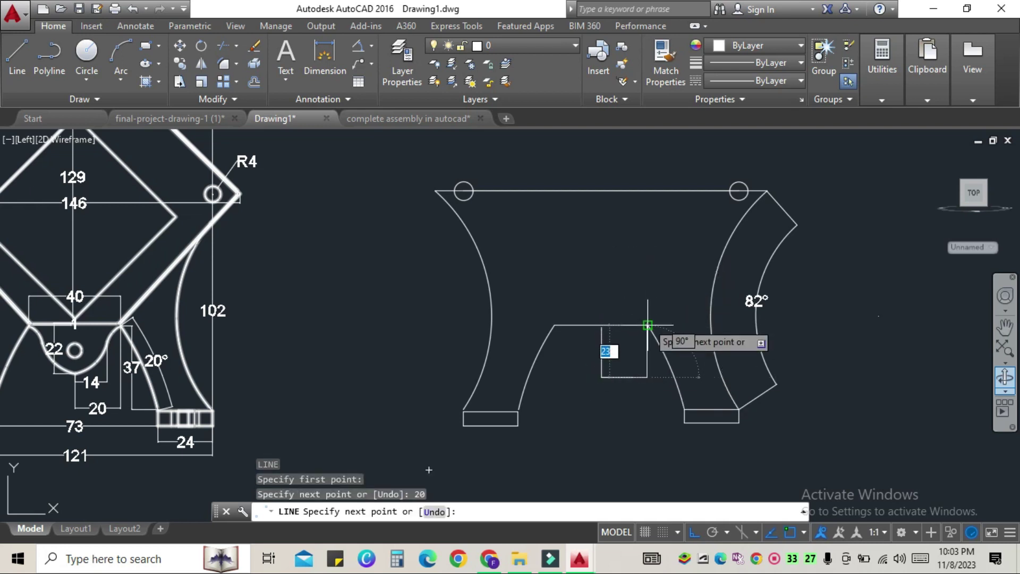
left_click(647, 325)
key("Escape")
Delete the surplus horizontal guide line
scroll(630, 372, "up", 5)
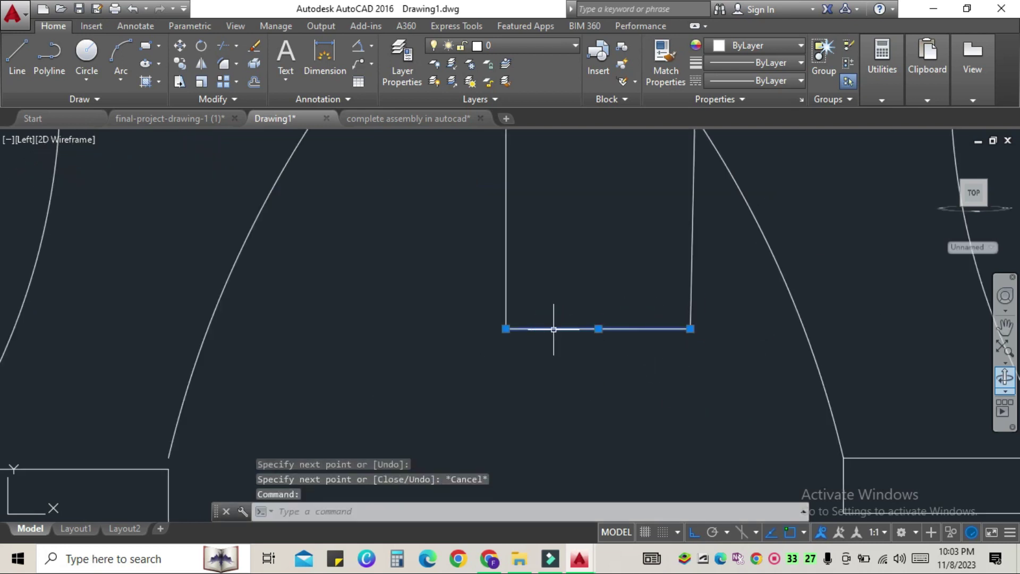
key("Delete")
scroll(690, 304, "down", 5)
scroll(697, 319, "down", 1)
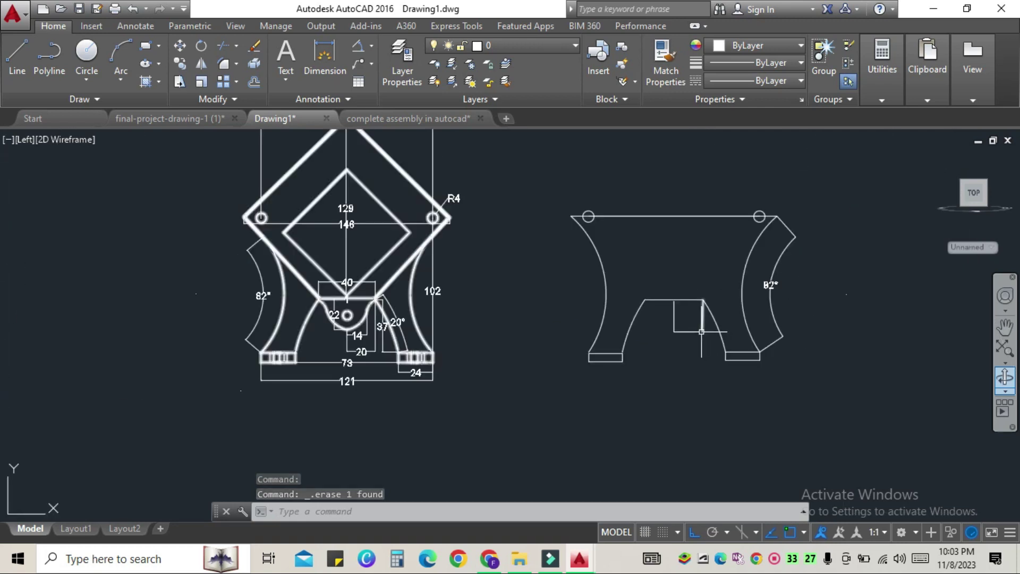
scroll(701, 332, "up", 1)
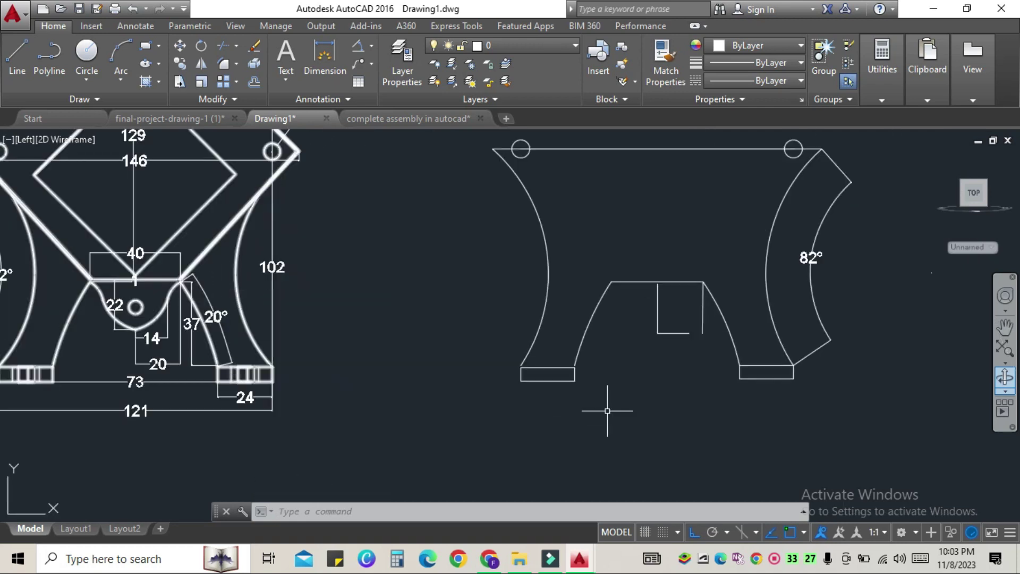
scroll(195, 349, "up", 3)
Erase the notch's temporary 14, 37 and 22 linear dimensions
left_click(287, 319)
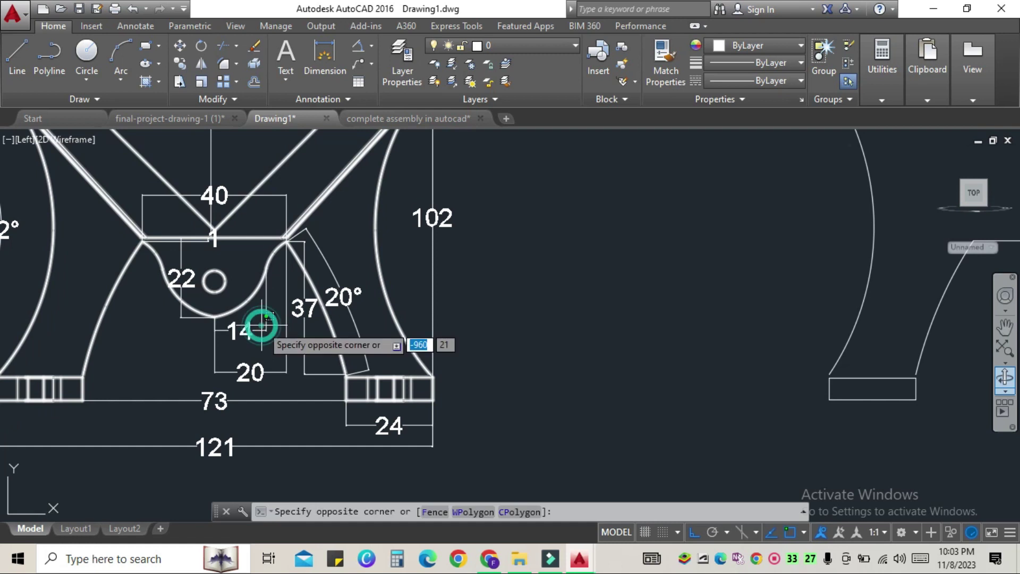
left_click(255, 340)
key("Delete")
left_click(296, 302)
key("Delete")
left_click(193, 275)
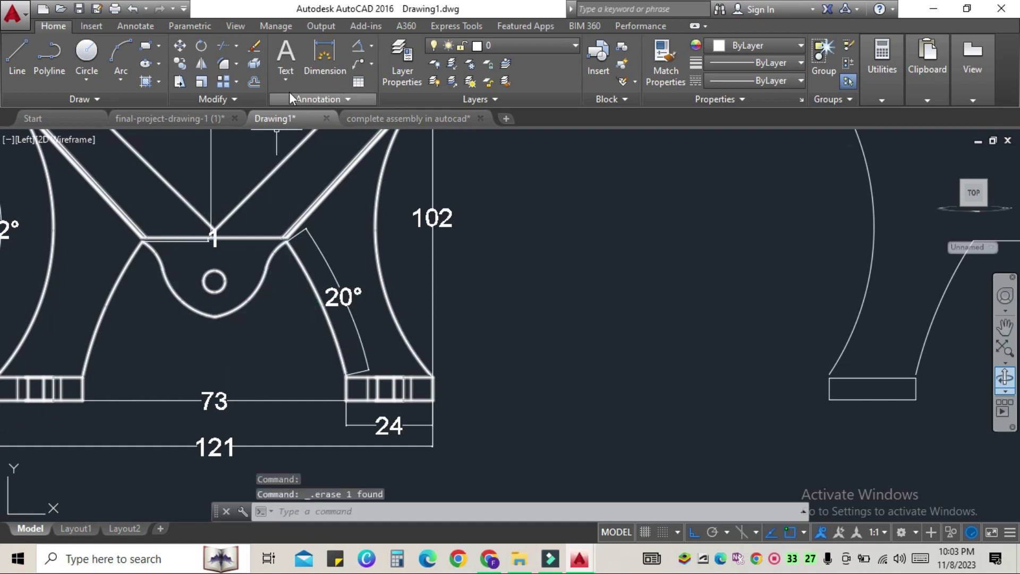
Add 64° and 52° angular dimensions to the notch's lower and upper arcs
left_click(358, 46)
left_click(254, 299)
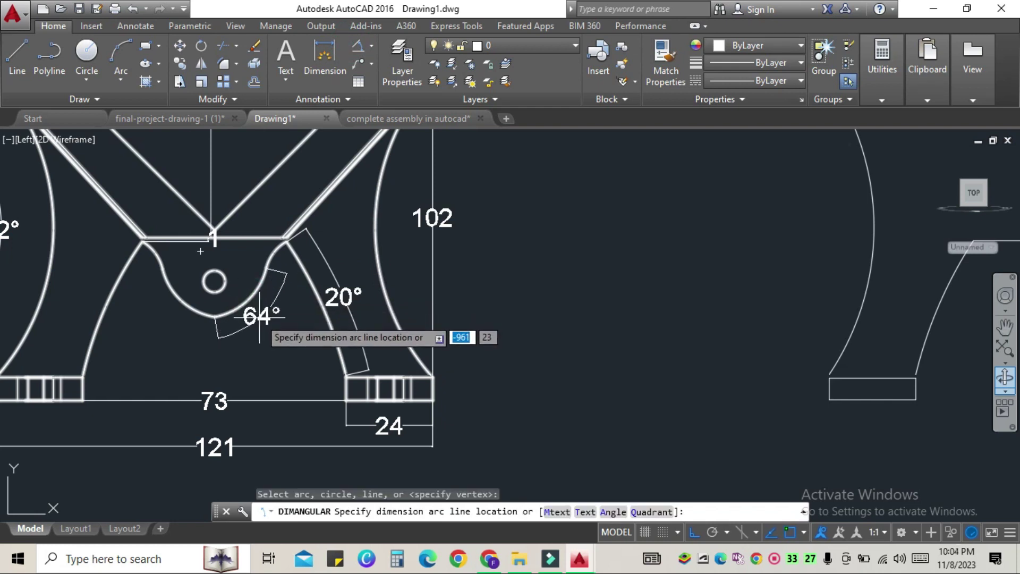
left_click(259, 318)
key("Return")
left_click(282, 260)
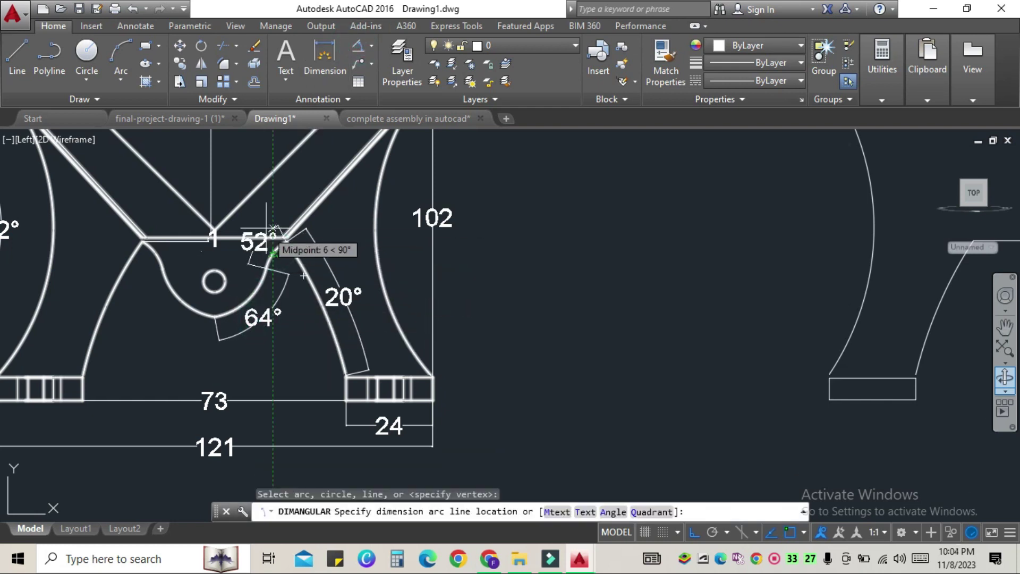
left_click(254, 236)
scroll(461, 341, "down", 4)
key("Escape")
scroll(742, 305, "up", 2)
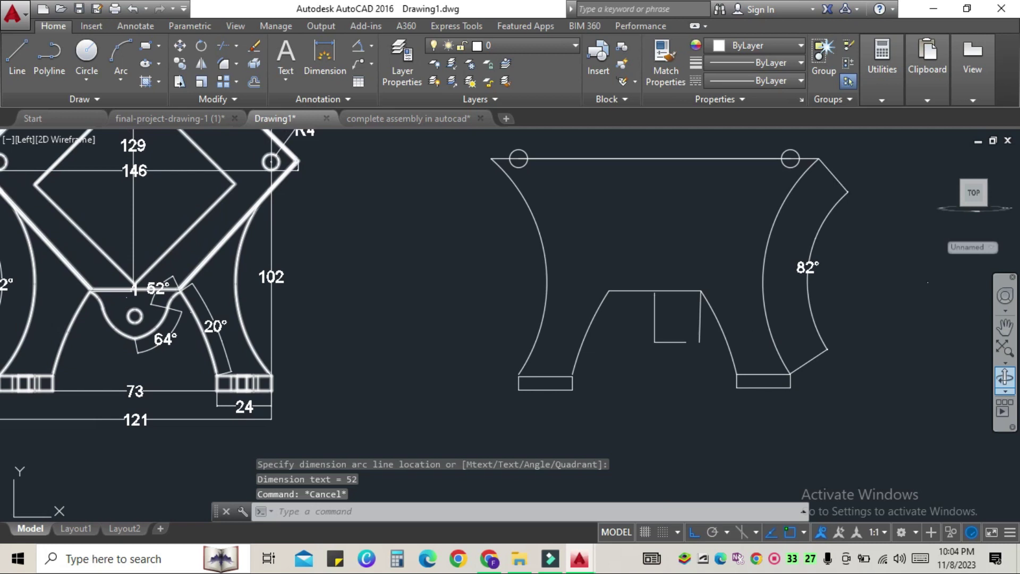
scroll(781, 289, "up", 2)
scroll(739, 320, "down", 2)
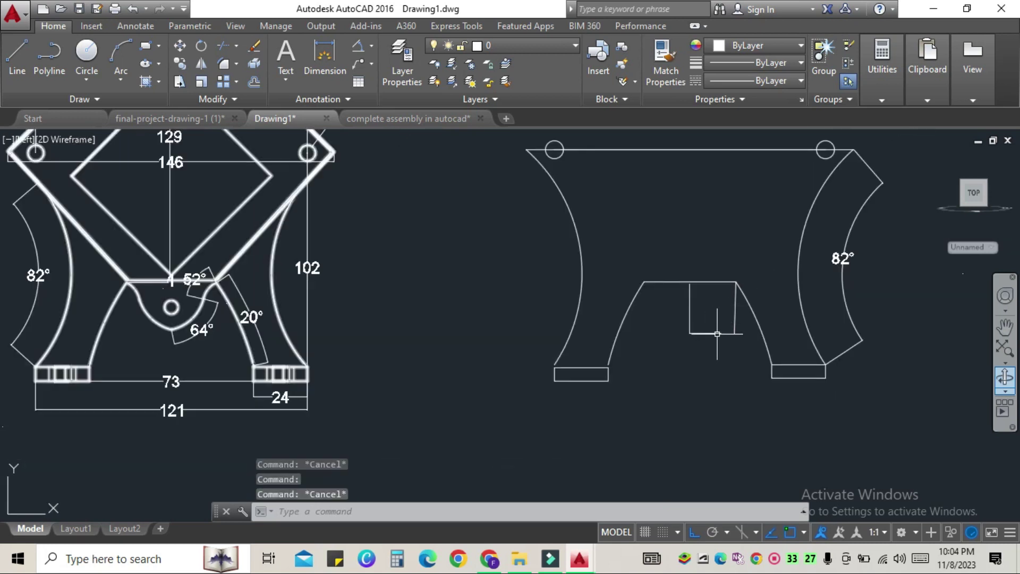
Abandon a started line and switch Ortho off with F8
type("l")
key("Return")
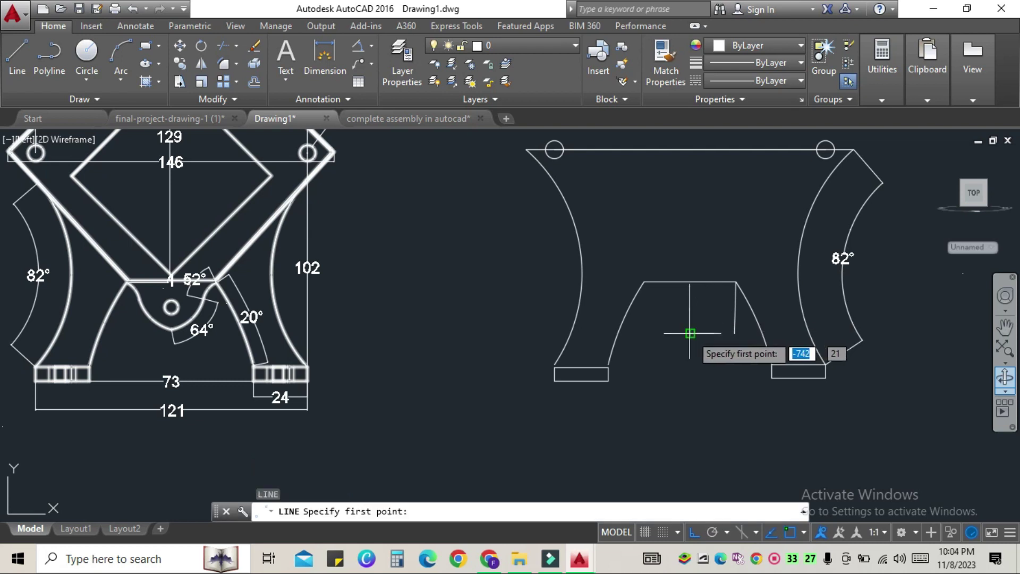
left_click(690, 333)
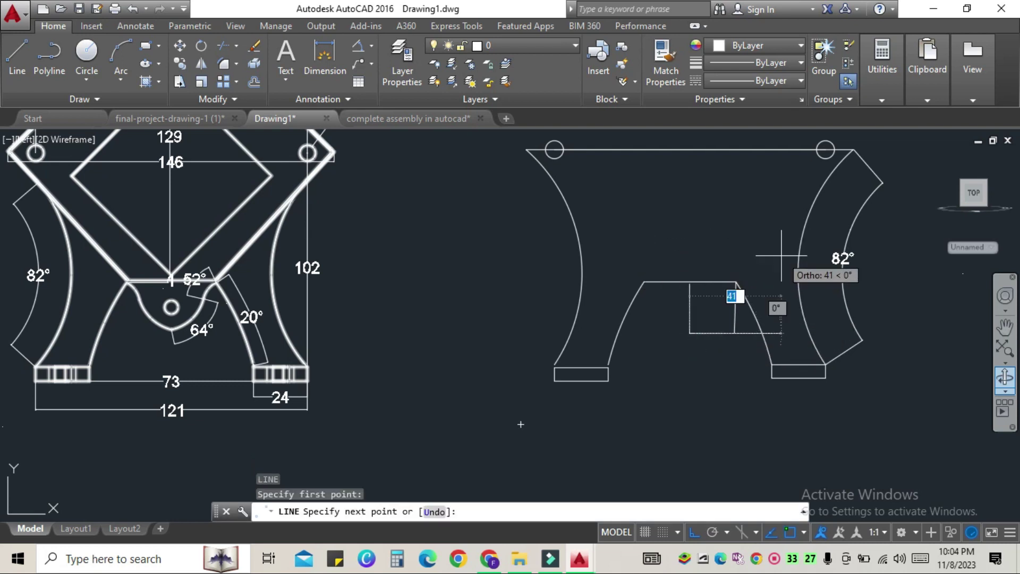
key("Escape")
key("F8")
type("arc")
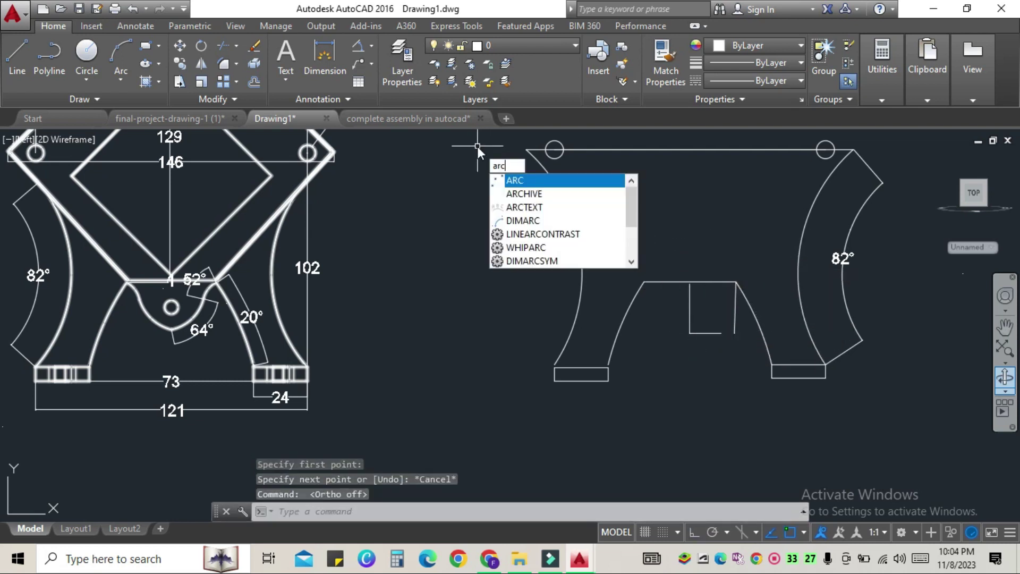
key("Escape")
Draw a start-end-angle arc with a 64° included angle in the opening
left_click(121, 80)
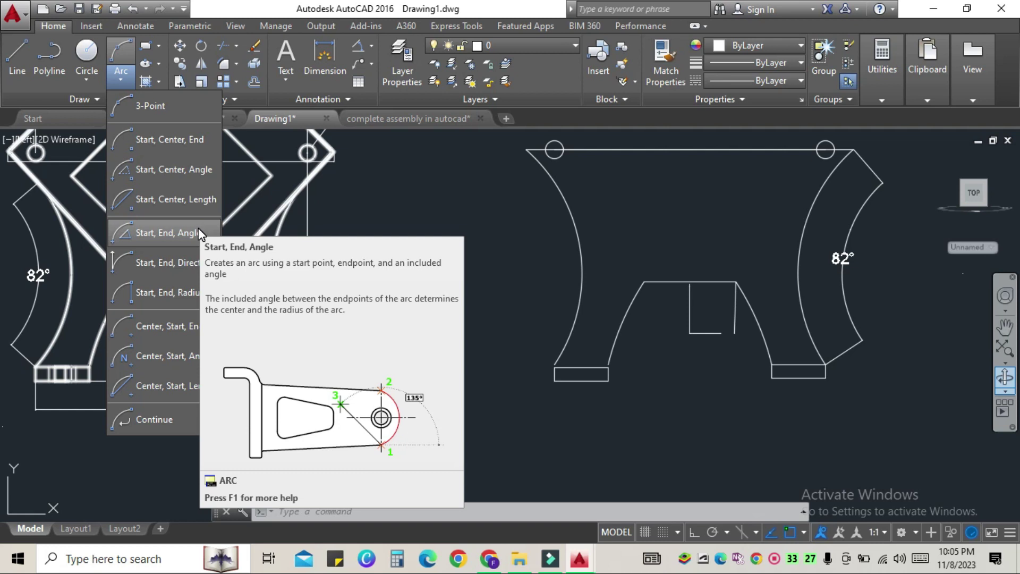
left_click(198, 233)
left_click(690, 334)
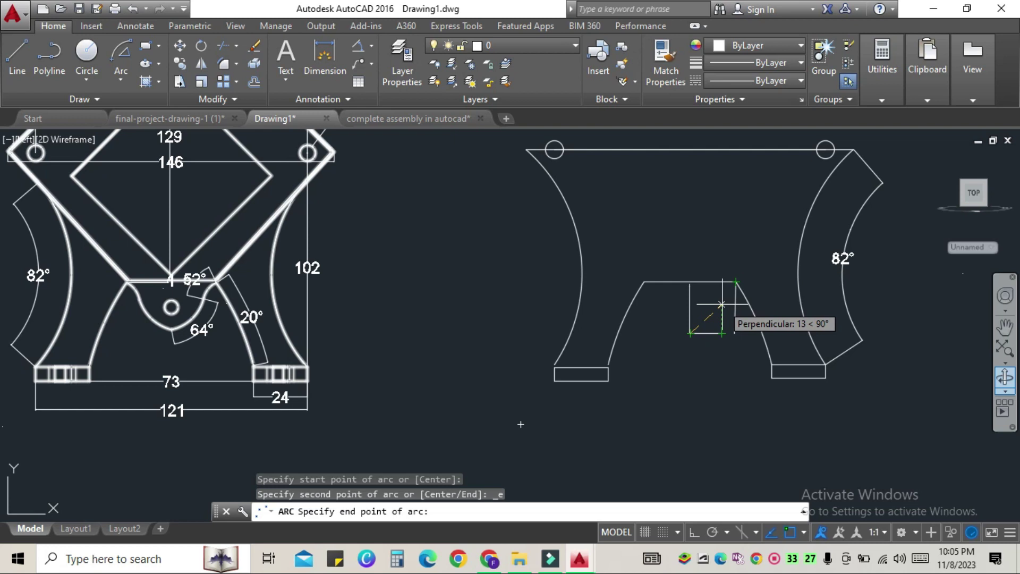
left_click(722, 305)
type("64")
key("Return")
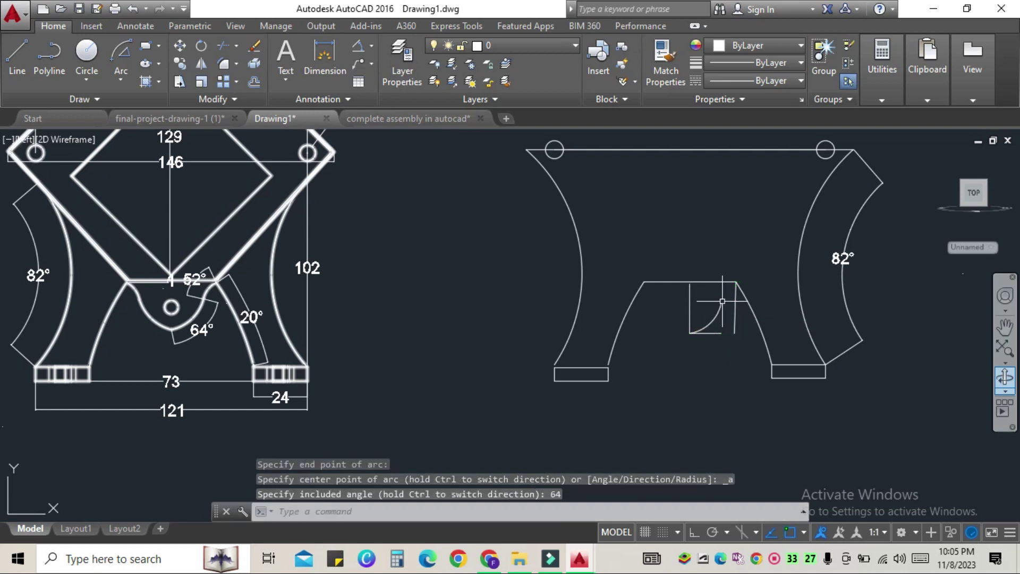
Draw a second arc continuing from it, ending at 52
key("space")
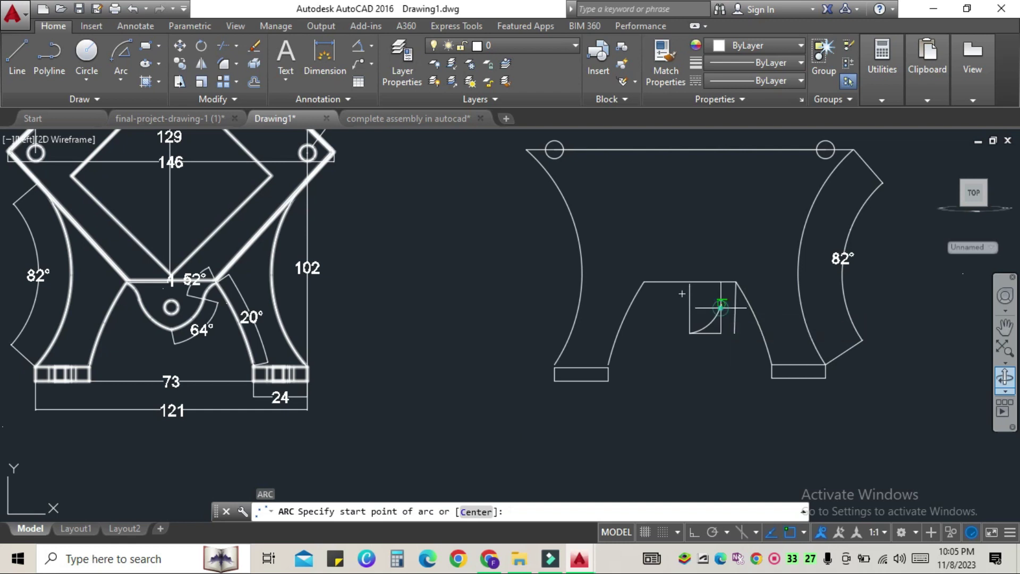
left_click(720, 303)
left_click(735, 282)
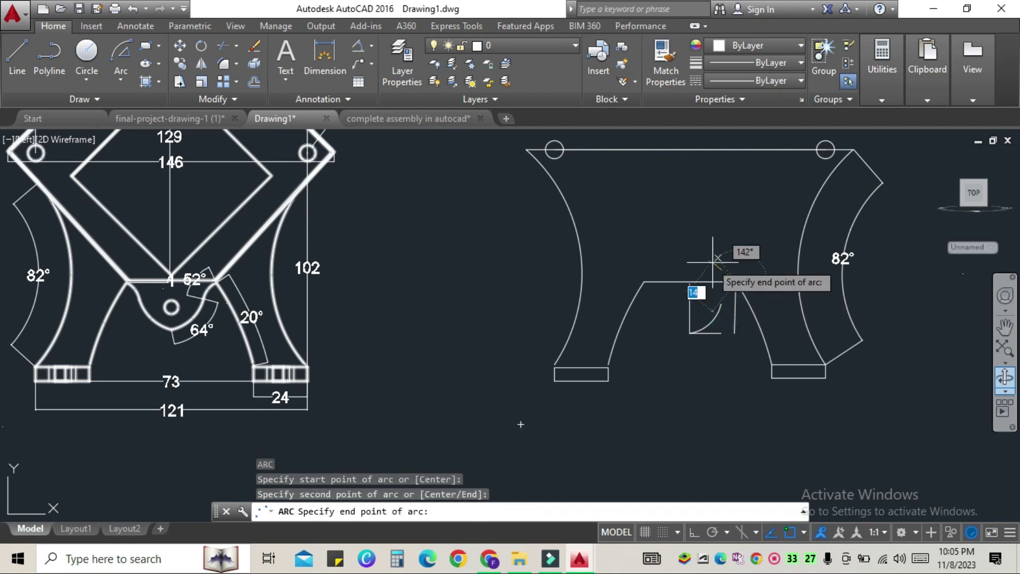
key("Return")
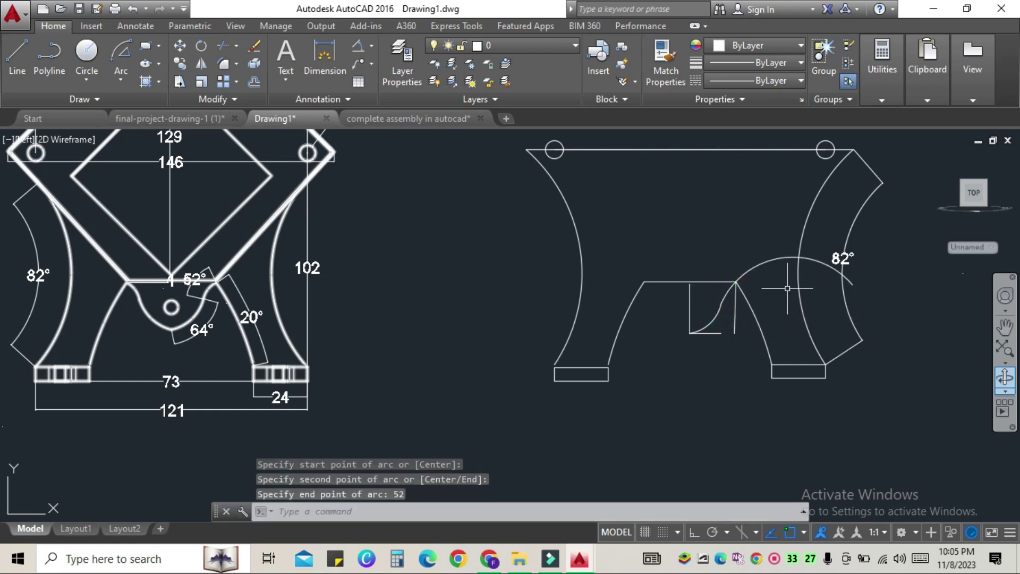
left_click(771, 260)
key("Escape")
scroll(773, 300, "up", 4)
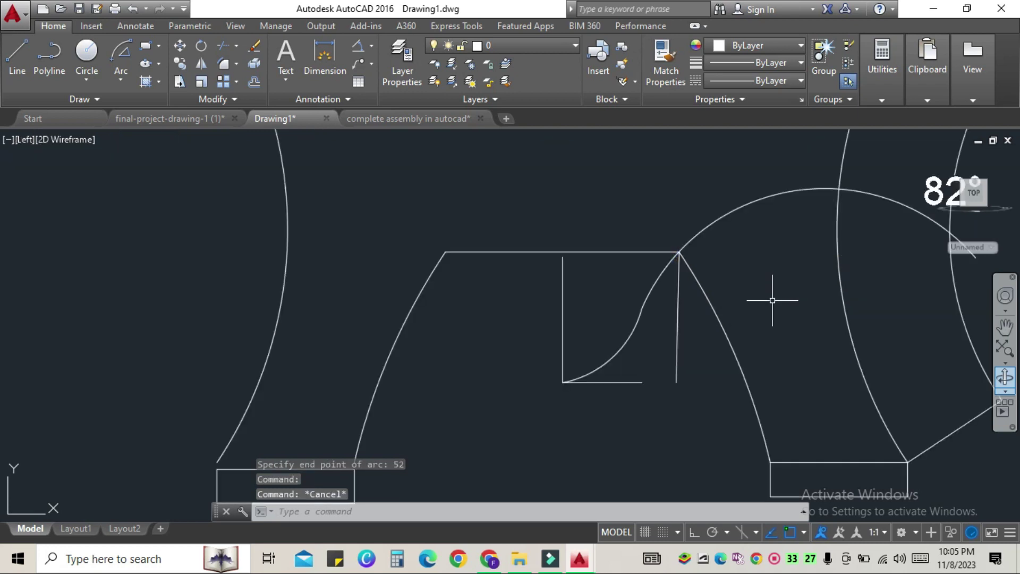
key("Escape")
scroll(638, 325, "up", 4)
Grip-stretch the inner arc's upper endpoint onto the arch edge
left_click(644, 294)
left_click(645, 293)
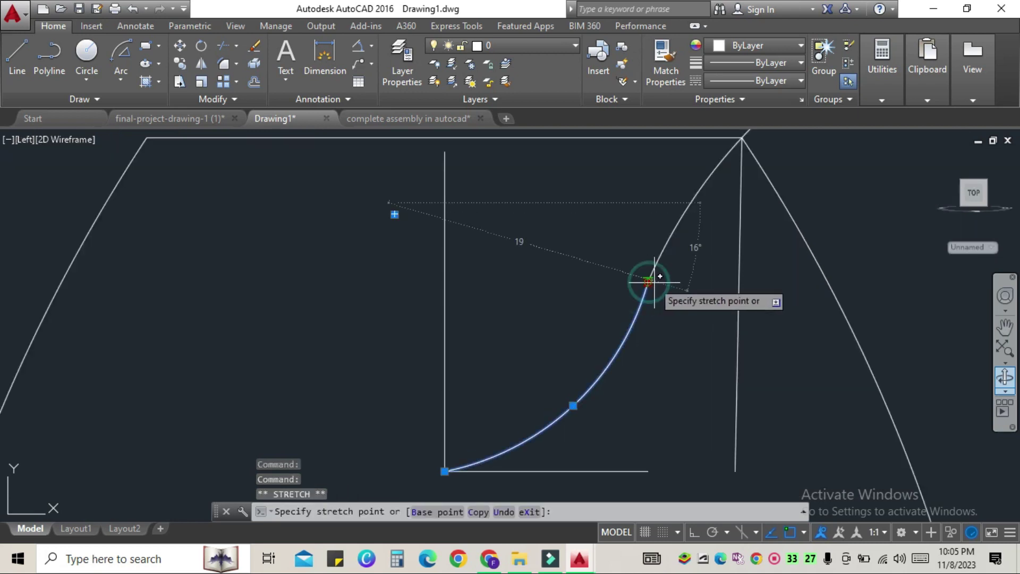
left_click(657, 282)
left_click(655, 258)
key("Escape")
scroll(707, 330, "down", 5)
scroll(736, 333, "down", 2)
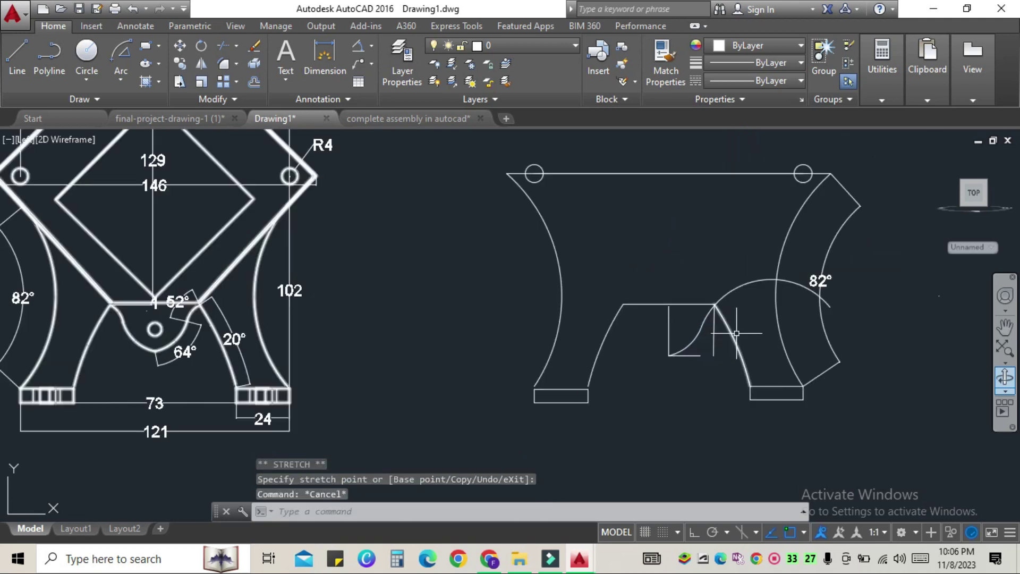
Trim the small arc's left part and erase the leftover piece
type("r")
key("Return")
key("Return")
left_click(735, 289)
key("Escape")
left_click(790, 280)
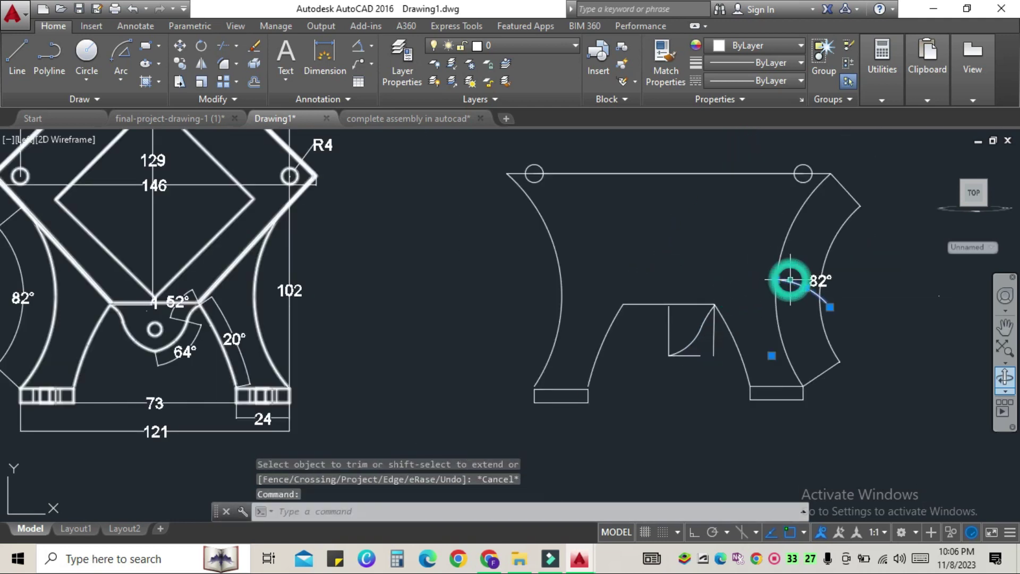
key("Delete")
scroll(715, 345, "up", 5)
Mirror the arc about the arch's vertical centre line, keeping the original
type("mi")
key("Return")
left_click(668, 189)
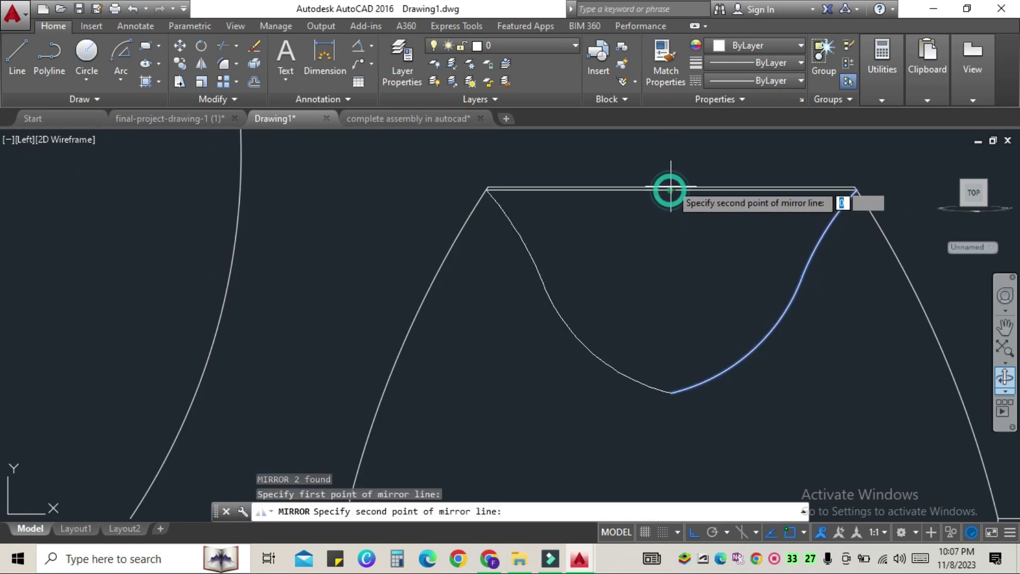
left_click(667, 171)
key("Return")
Erase the arch's top line
left_click(663, 189)
key("Delete")
scroll(666, 280, "down", 4)
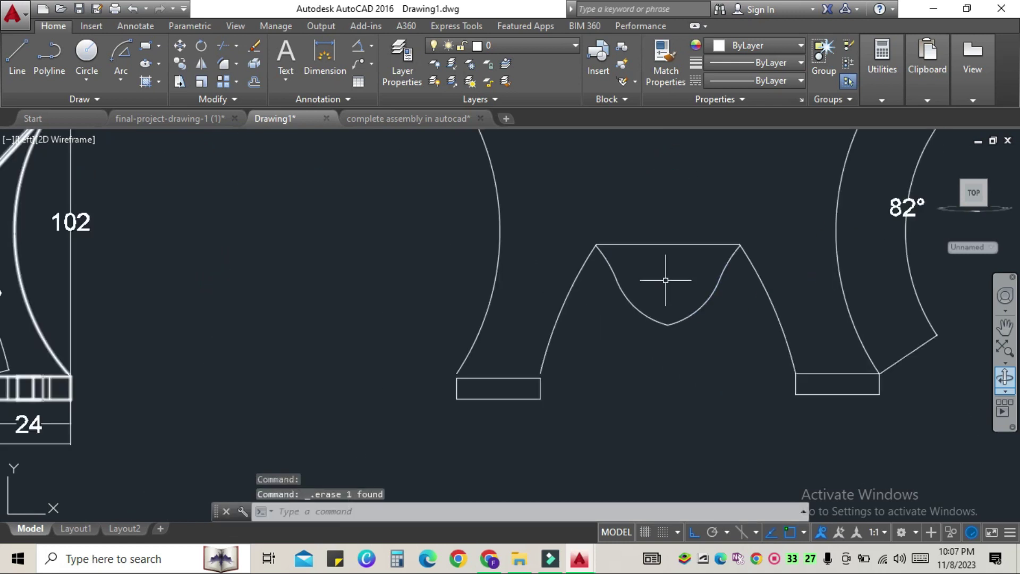
scroll(622, 245, "up", 4)
scroll(610, 237, "down", 2)
type("l")
key("Return")
Draw a line joining the arch's left and right apexes
left_click(615, 295)
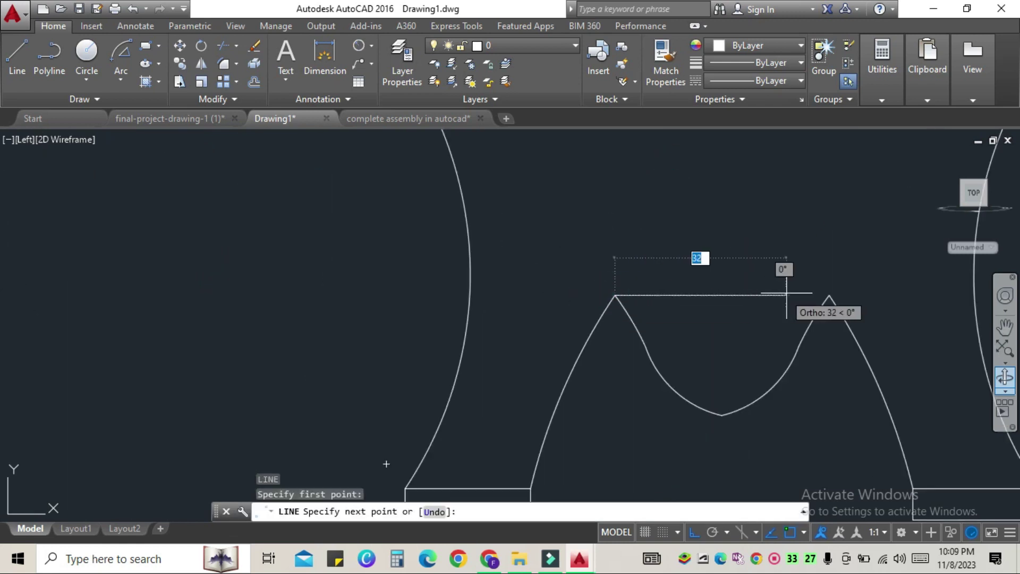
left_click(830, 295)
key("Escape")
scroll(830, 295, "down", 4)
scroll(368, 407, "up", 6)
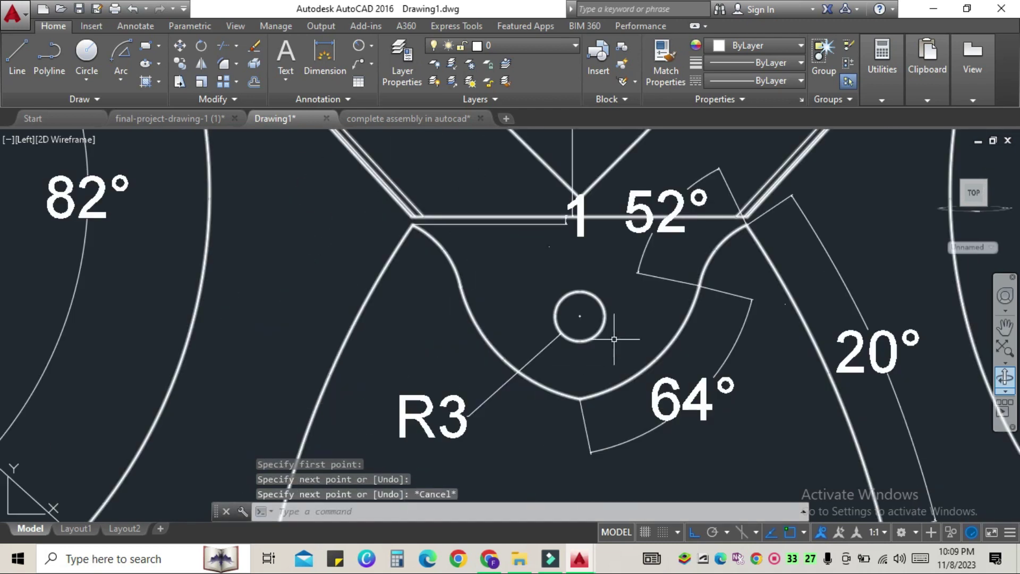
Draw a temporary line from the reference hole's centre to the top edge, then delete it
key("Return")
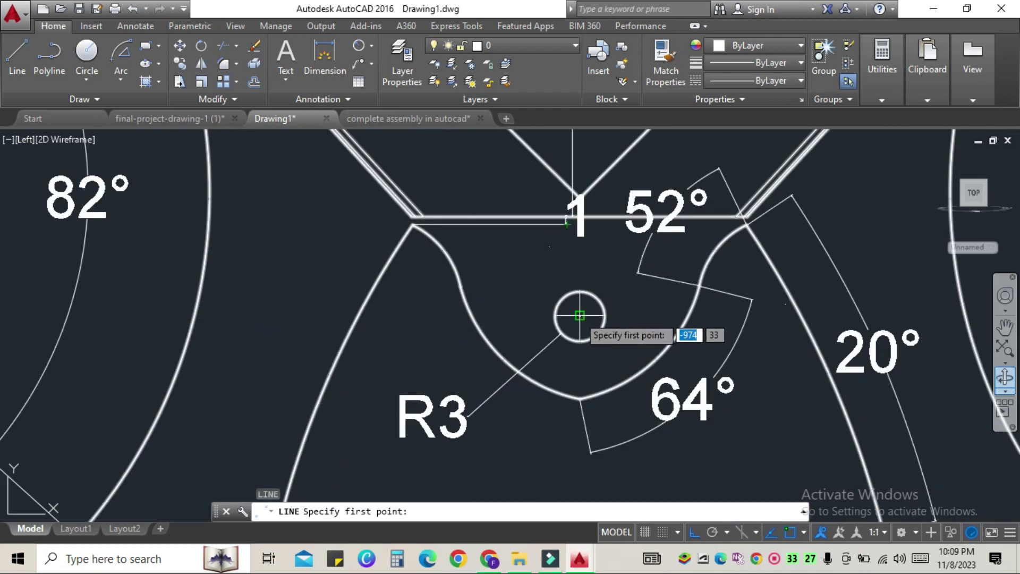
left_click(580, 316)
scroll(578, 216, "up", 4)
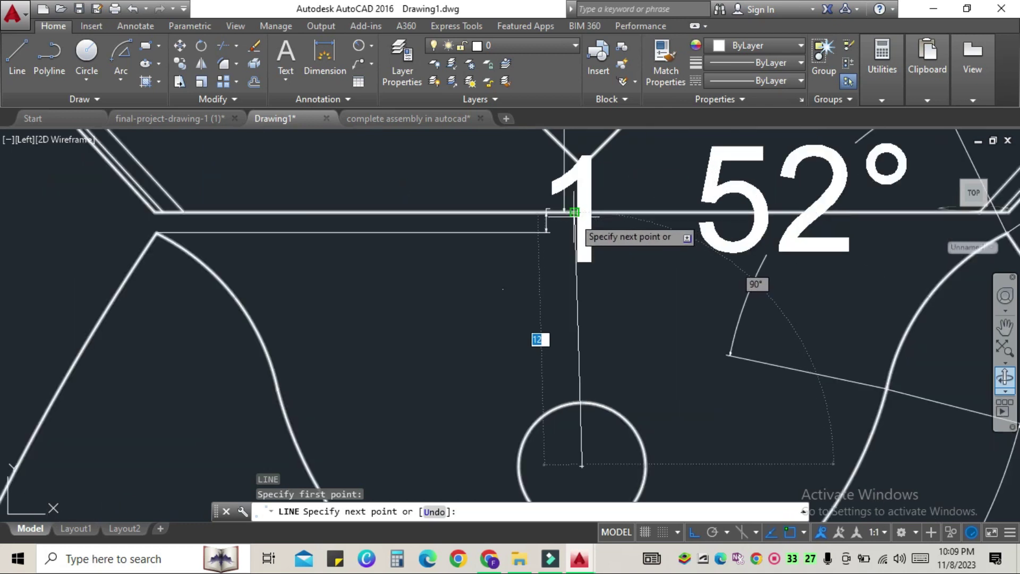
left_click(575, 213)
scroll(510, 348, "down", 5)
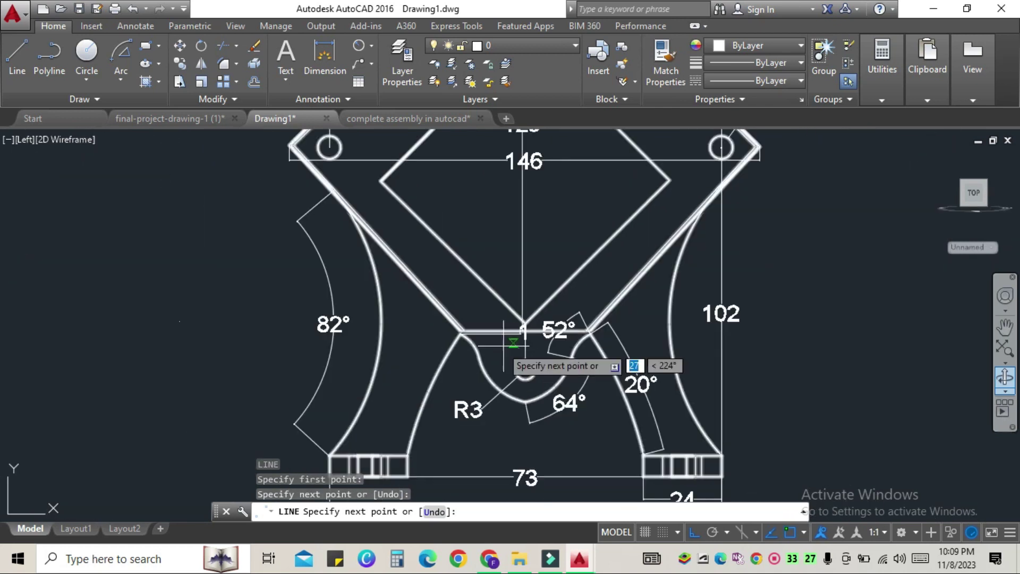
key("Escape")
left_click(526, 352)
key("Delete")
Measure the reference hole's offset from the top edge with a linear dimension
type("DI")
key("Return")
scroll(526, 352, "up", 3)
left_click(522, 418)
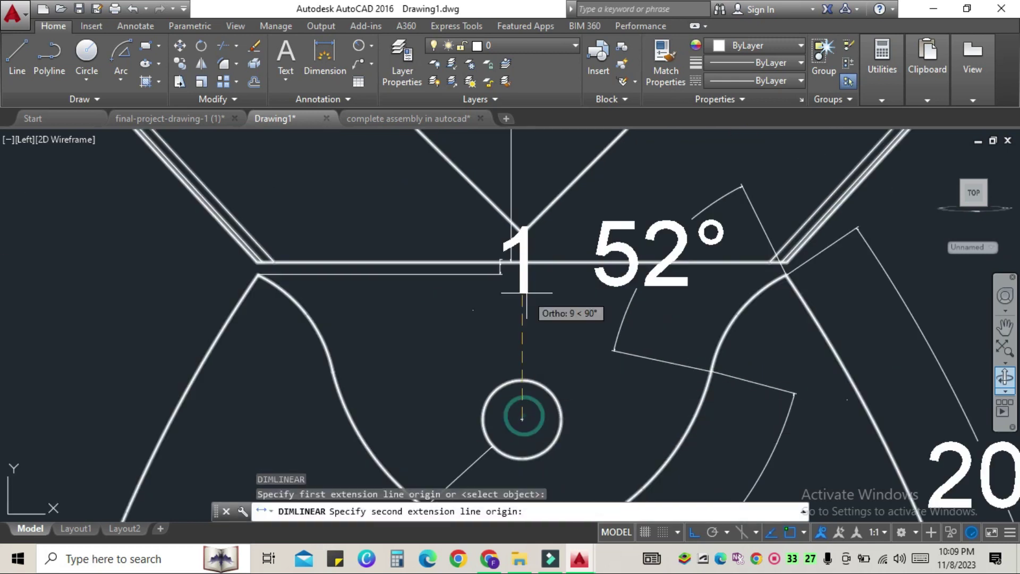
left_click(501, 266)
scroll(473, 309, "down", 3)
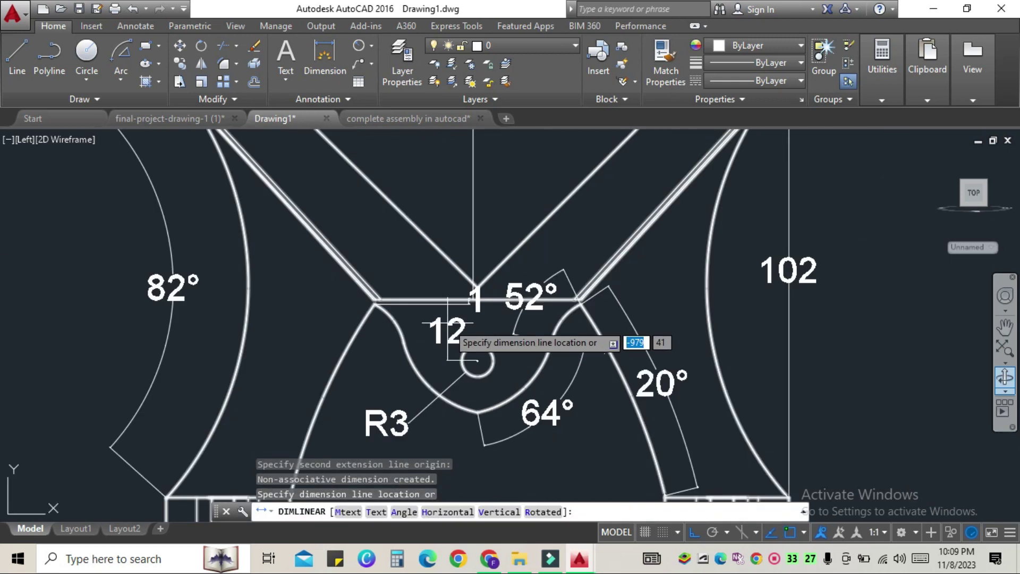
key("Escape")
scroll(477, 360, "down", 3)
scroll(774, 338, "up", 4)
scroll(774, 340, "down", 1)
Draw an 11-unit line down from the top-edge midpoint and a radius-3 circle at its end
type("l")
key("Return")
left_click(699, 294)
key("Return")
key("Escape")
scroll(766, 343, "down", 3)
scroll(758, 353, "up", 3)
key("Return")
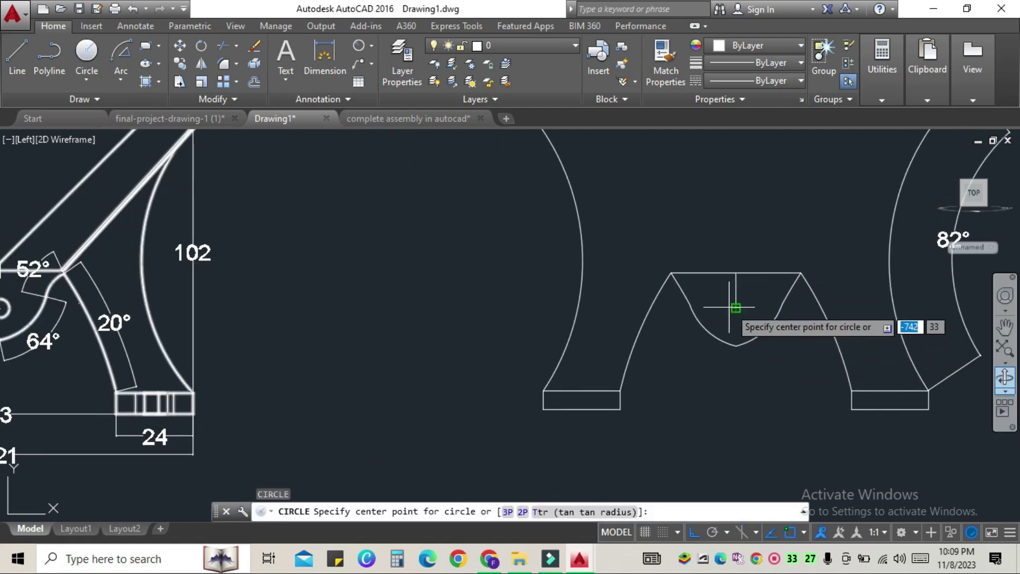
left_click(736, 308)
key("Return")
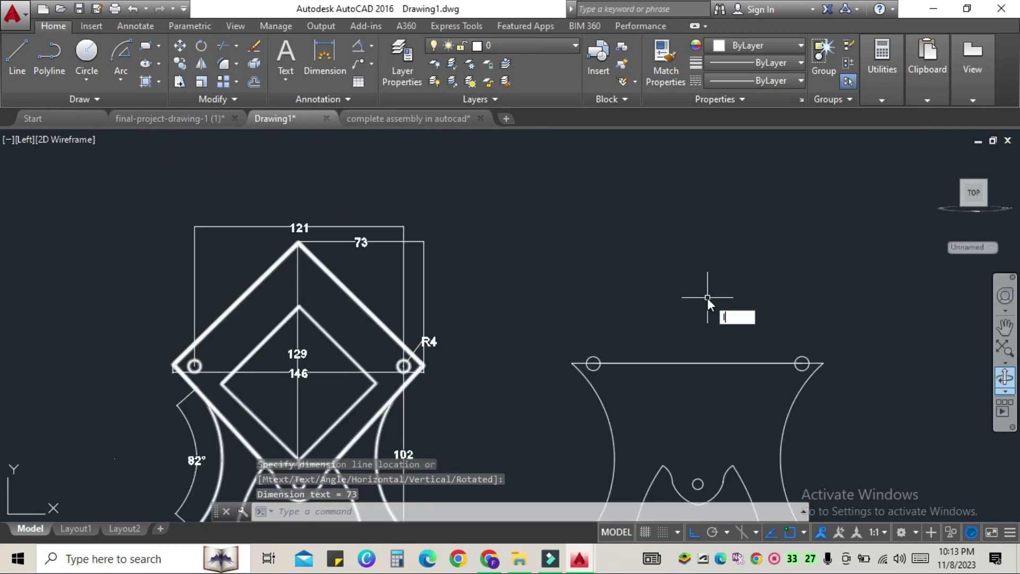
type("l")
key("Return")
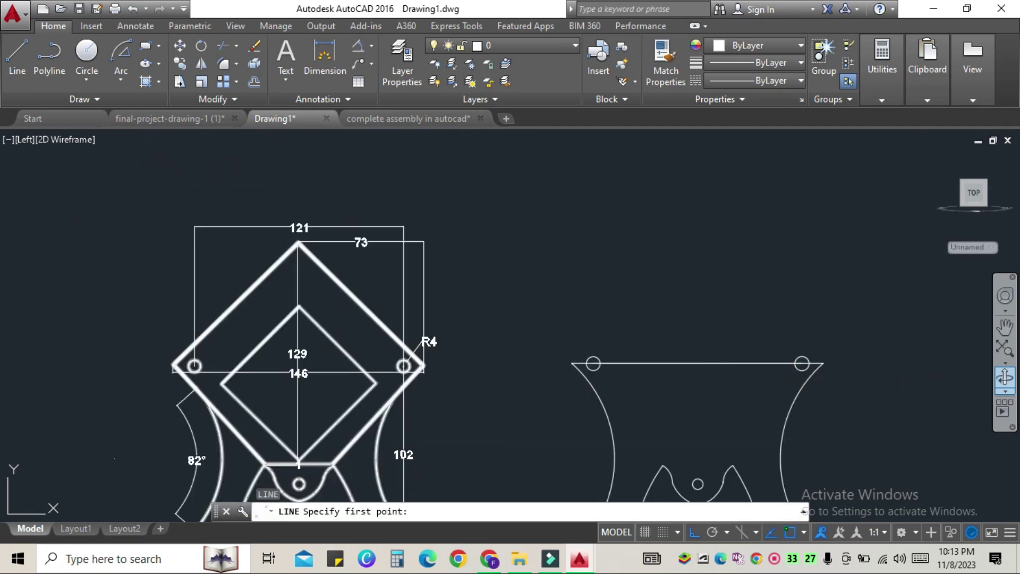
Draw a 72-unit vertical line from the top edge's middle and delete the extra horizontal line
left_click(699, 364)
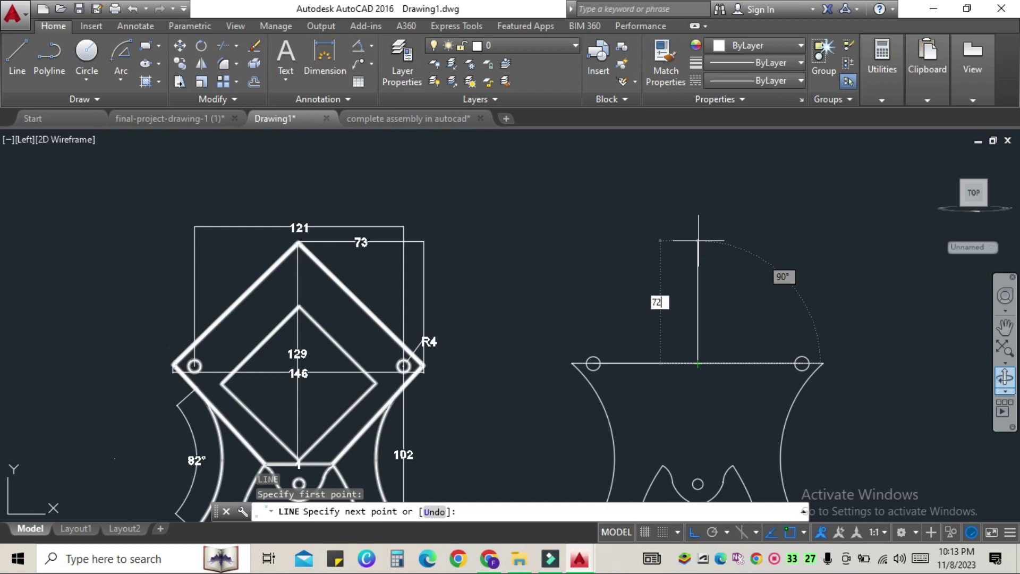
key("Return")
key("Return")
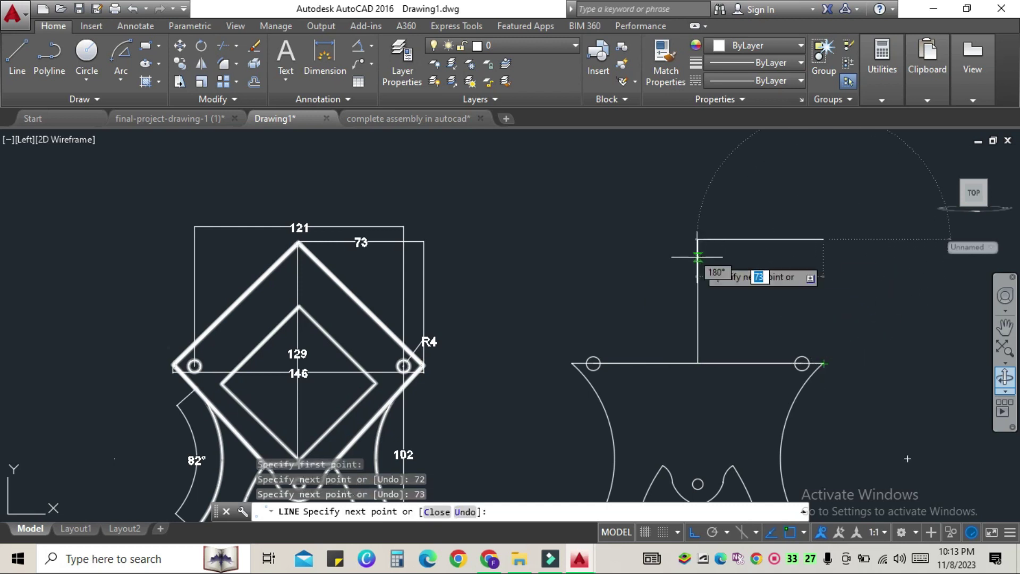
key("Escape")
left_click(795, 239)
key("Delete")
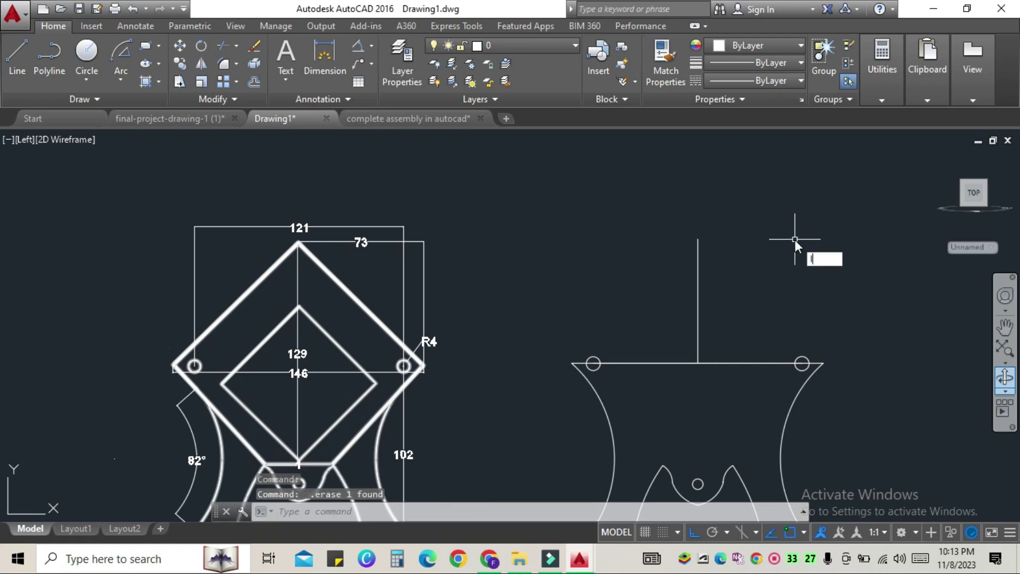
Draw lines from the peak down to the top edge's right and left ends
type("l")
key("Return")
left_click(698, 240)
left_click(823, 363)
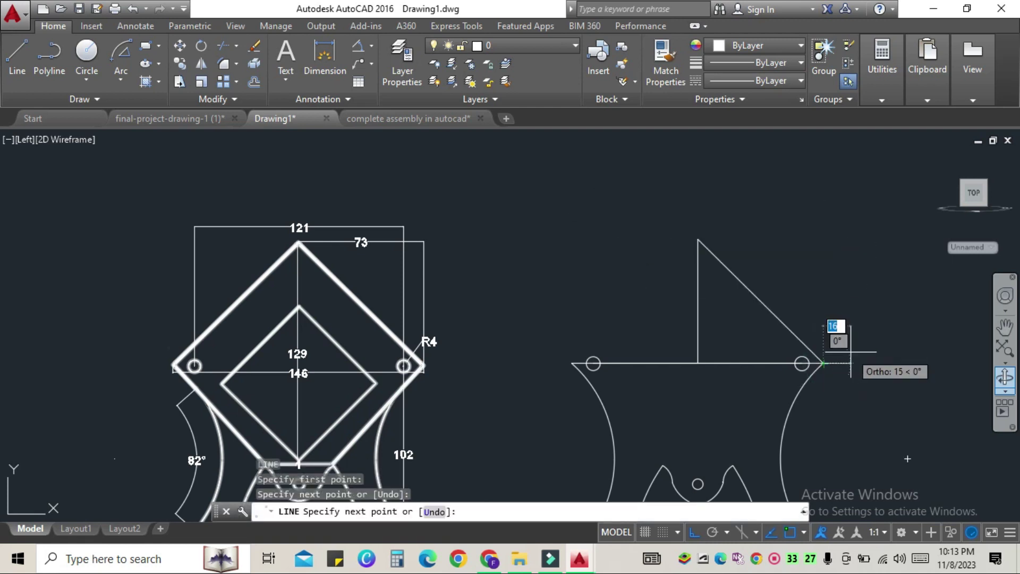
key("Escape")
type("l")
key("Return")
left_click(697, 240)
left_click(571, 363)
key("Escape")
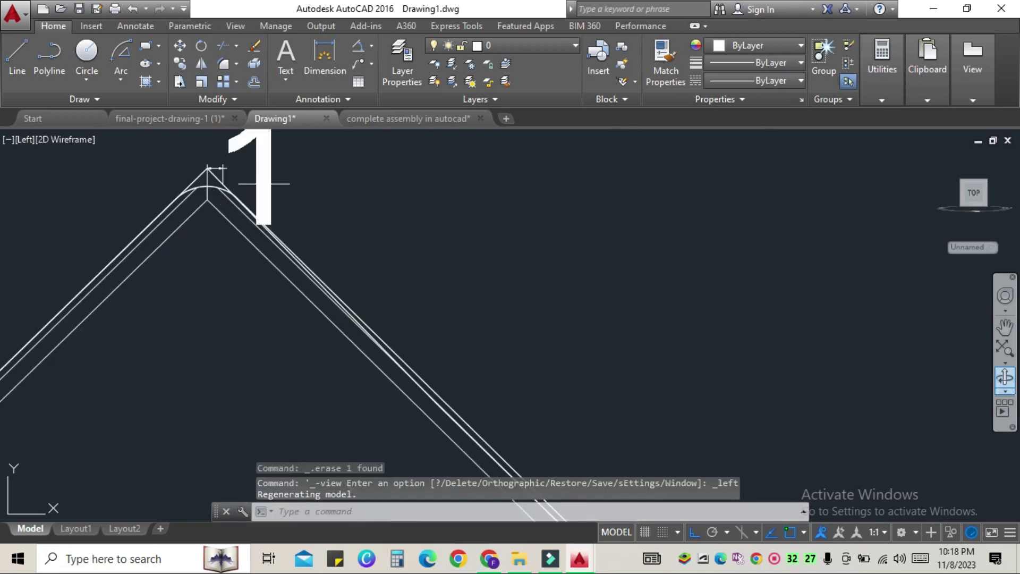
left_click(267, 178)
Switch the viewport to the SW Isometric view
key("Escape")
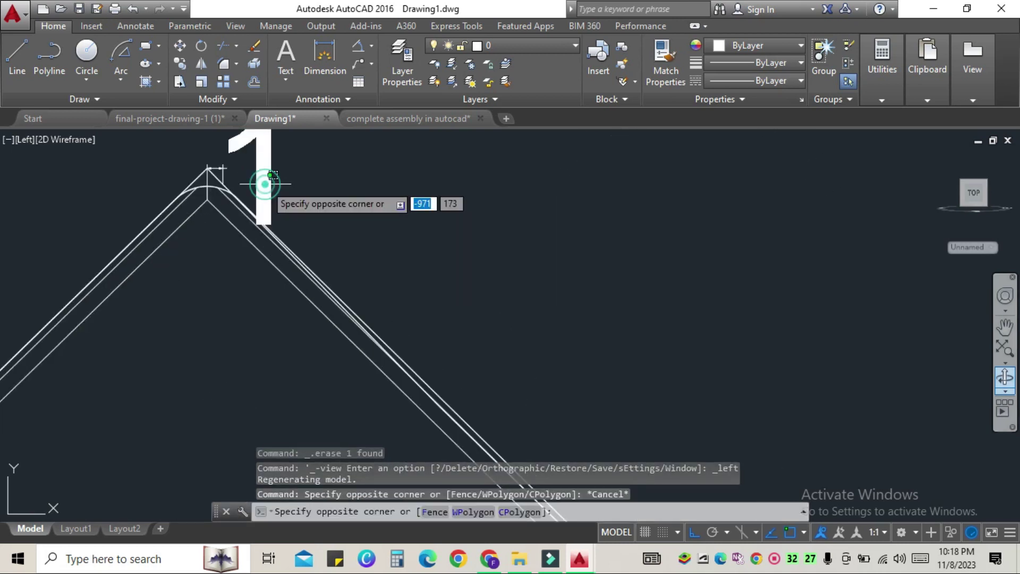
key("Escape")
scroll(480, 255, "down", 5)
scroll(578, 282, "down", 4)
left_click(23, 140)
left_click(59, 274)
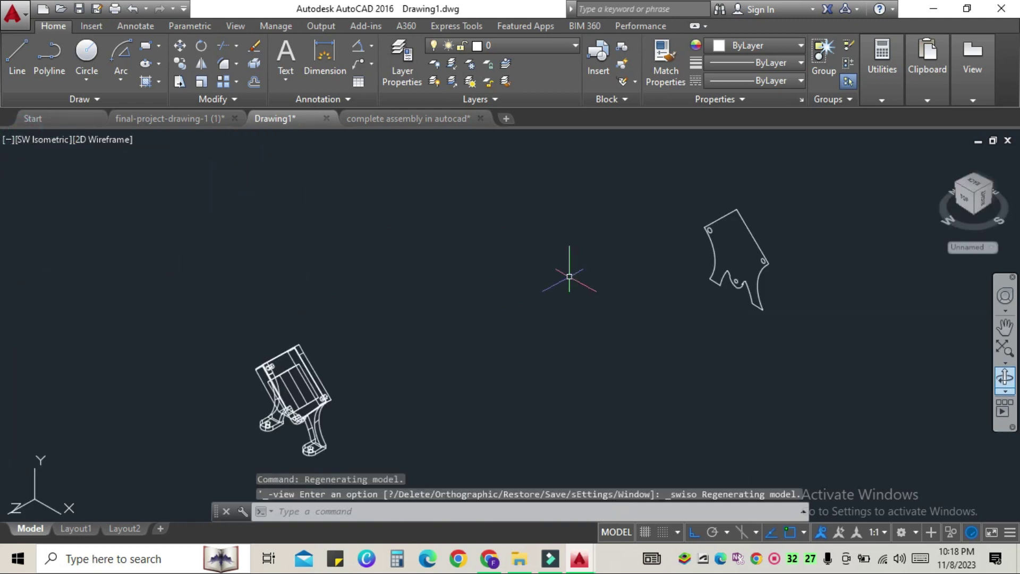
Presspull the outline's enclosed area 10 units into a solid and display it Shaded
type("pre")
key("Return")
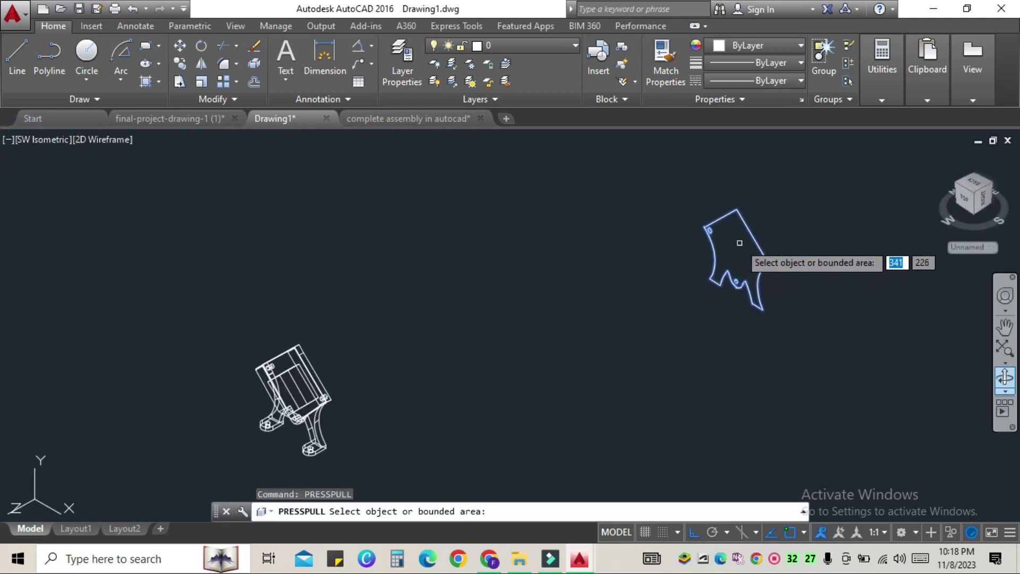
left_click(737, 241)
key("Return")
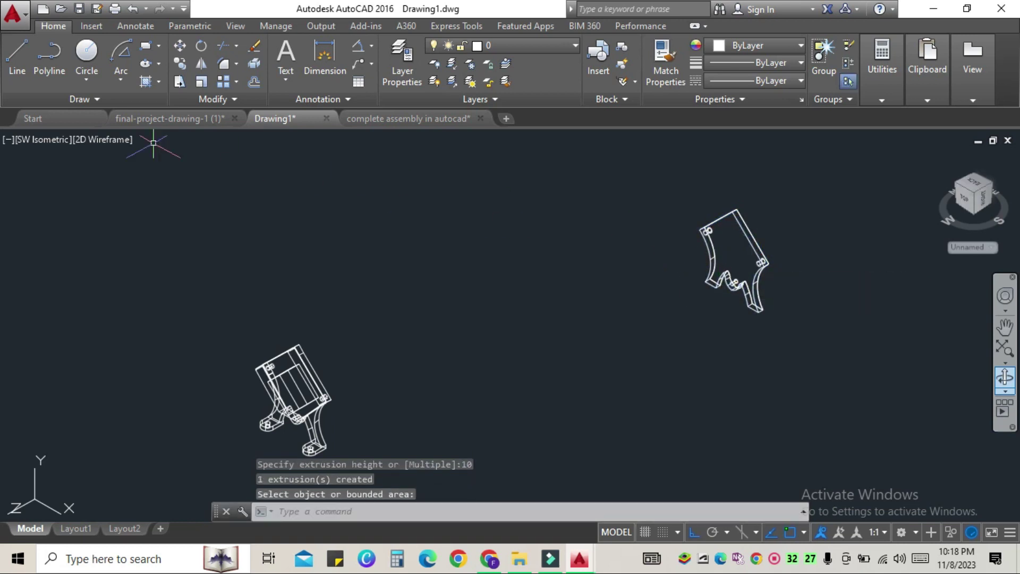
left_click(52, 138)
left_click(92, 141)
left_click(145, 244)
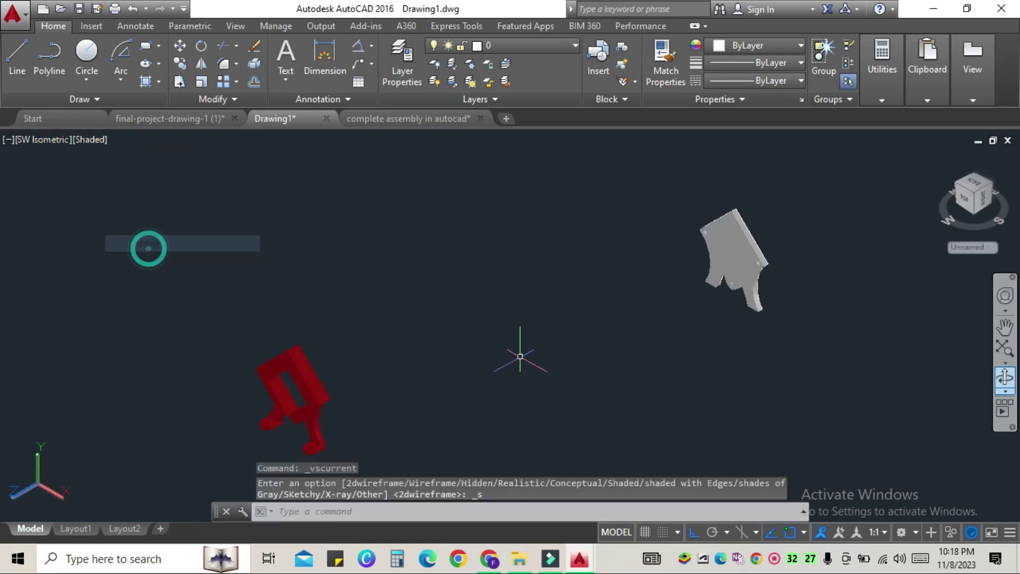
scroll(691, 261, "up", 5)
scroll(686, 267, "down", 2)
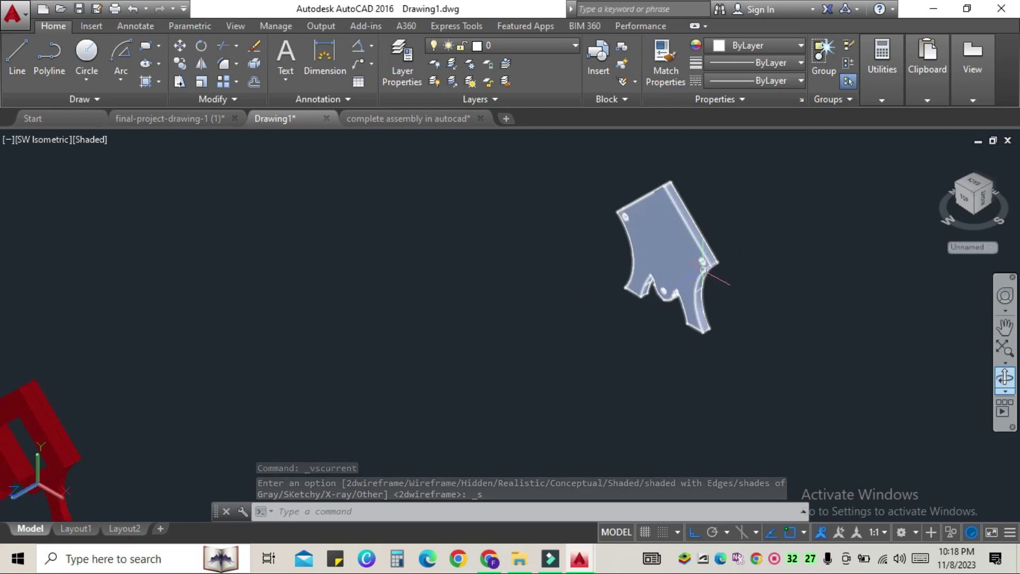
Return to the Left view with 2D Wireframe display
left_click(43, 140)
left_click(72, 213)
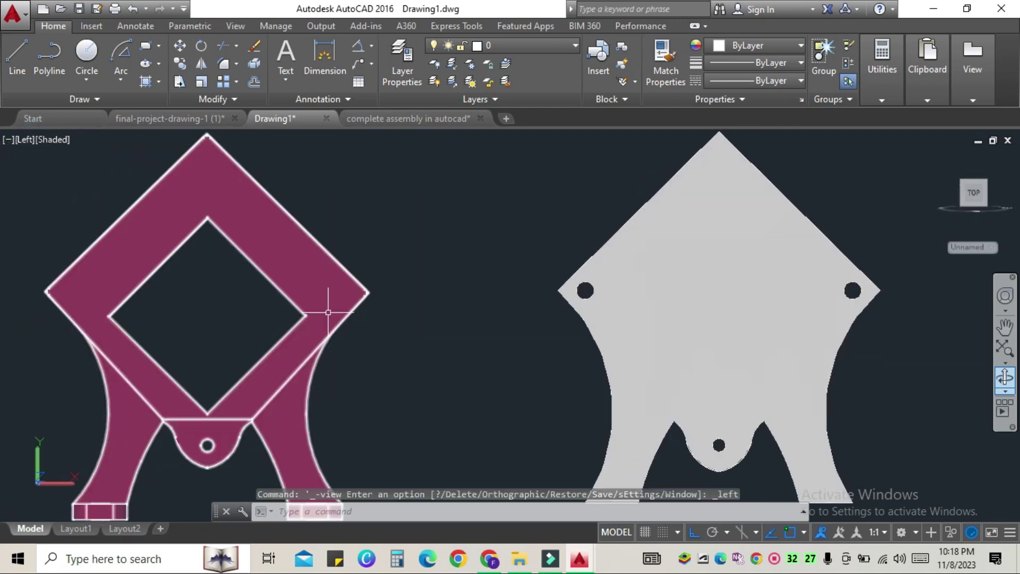
left_click(53, 140)
left_click(29, 150)
key("l")
key("Return")
left_click(332, 270)
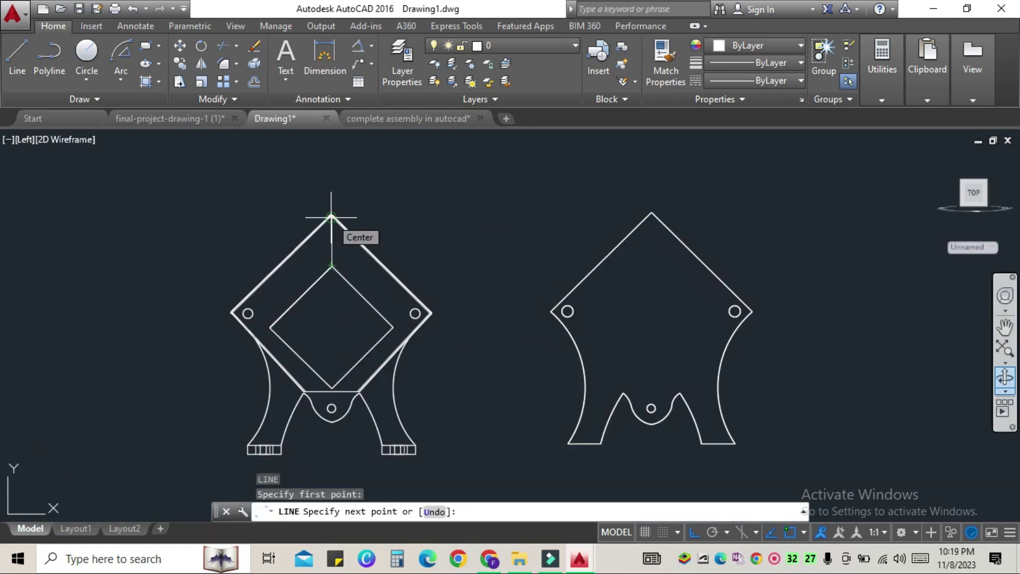
Draw a construction line between the left and right hole centres
key("Escape")
key("Return")
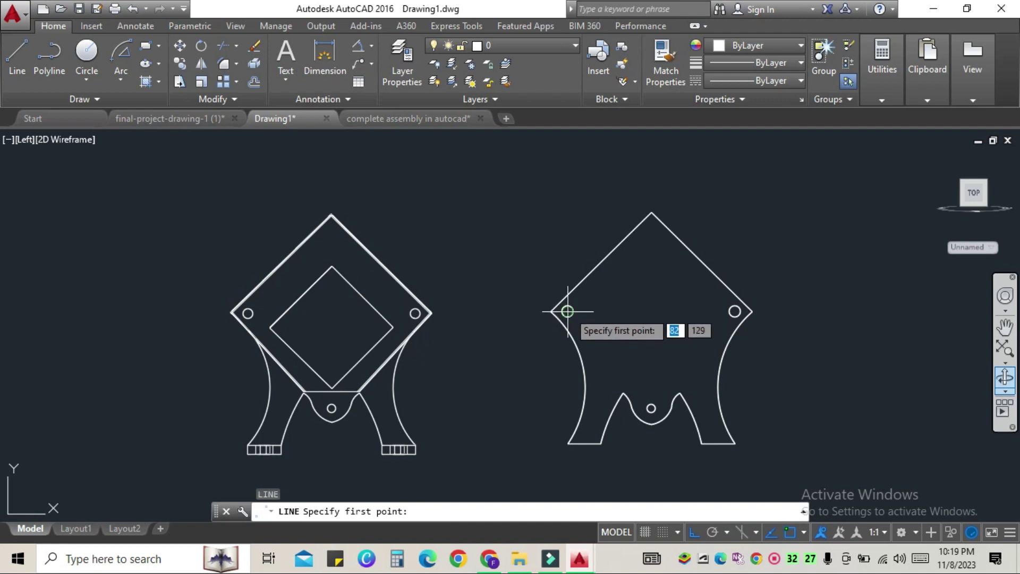
left_click(568, 312)
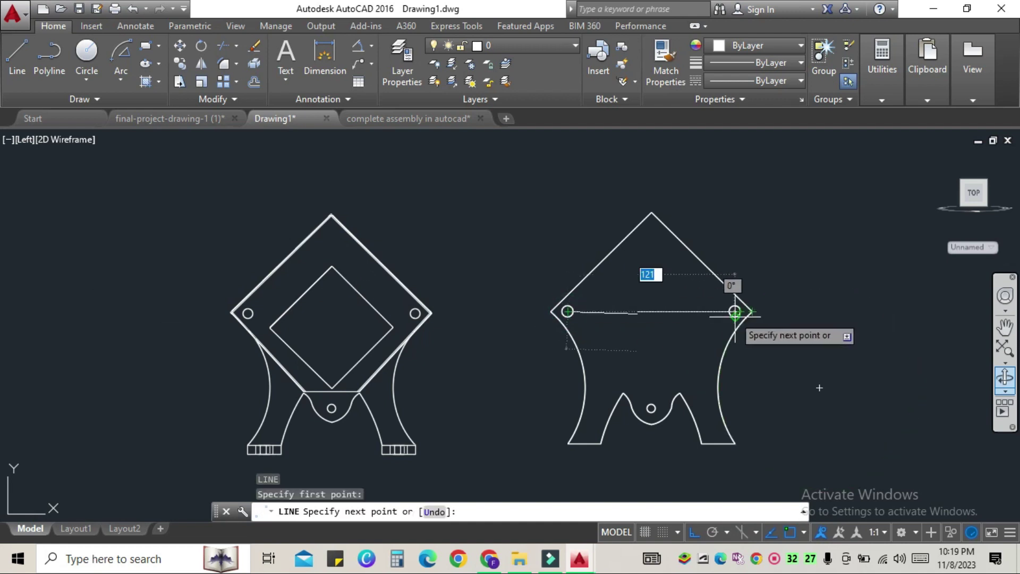
left_click(735, 312)
key("Escape")
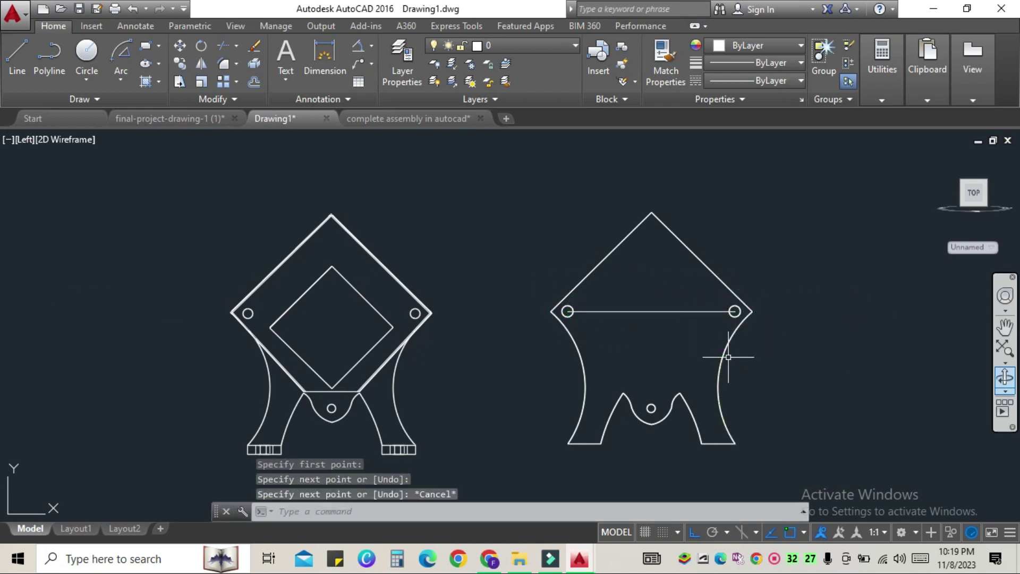
type("L")
key("Return")
key("Escape")
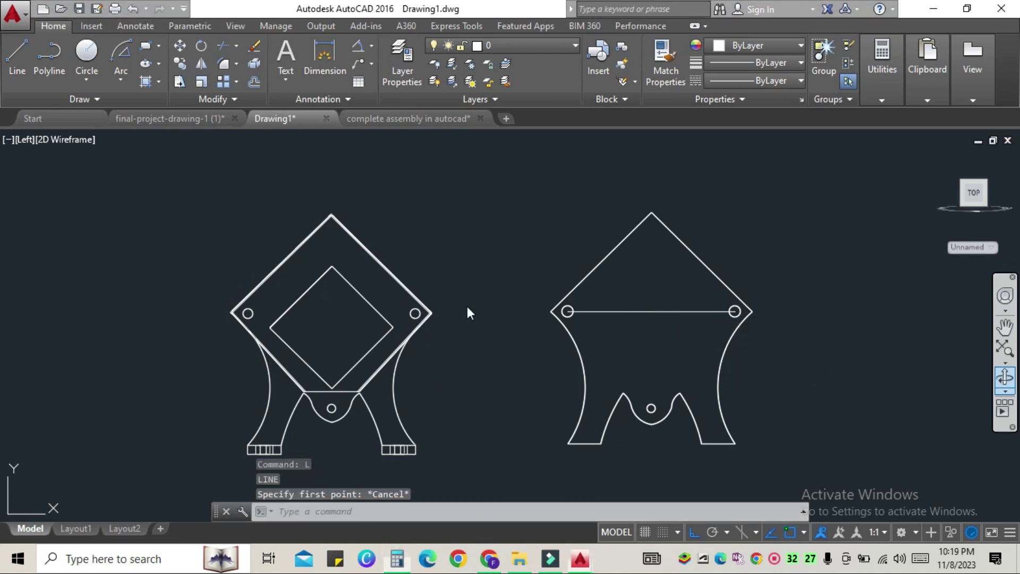
Calculate 89/2 = 44.5 in the calculator
key("XF86Calculator")
type("89/2")
key("Return")
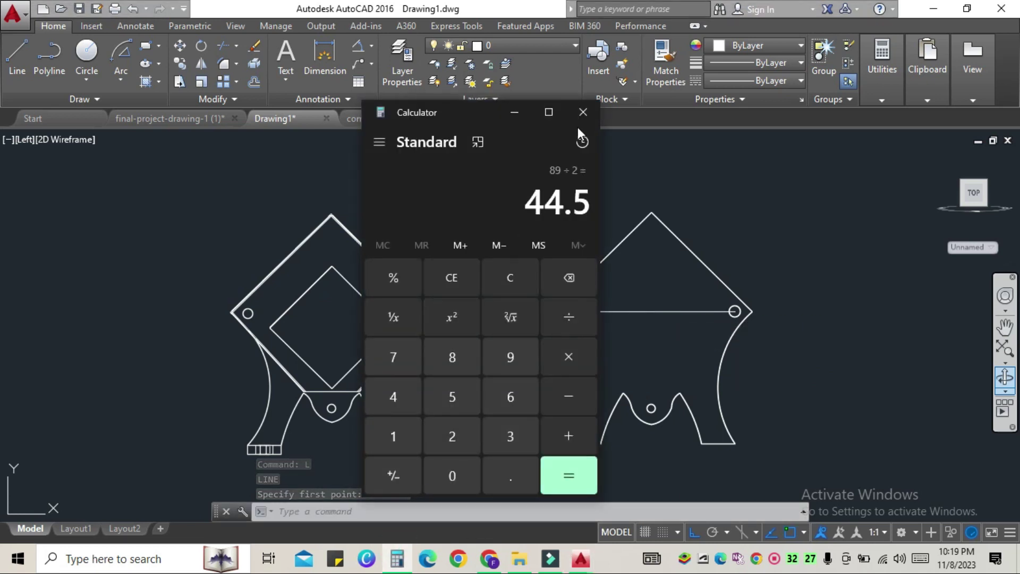
left_click(583, 112)
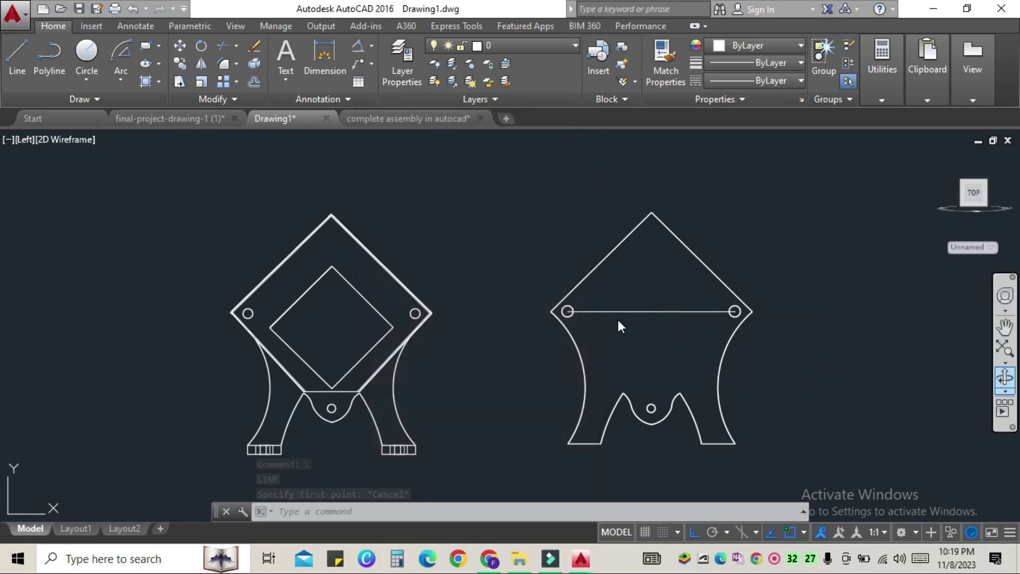
Draw a 44.5 line from the connecting line's midpoint and erase the left segment
type("l")
key("Return")
left_click(651, 311)
type("44.5")
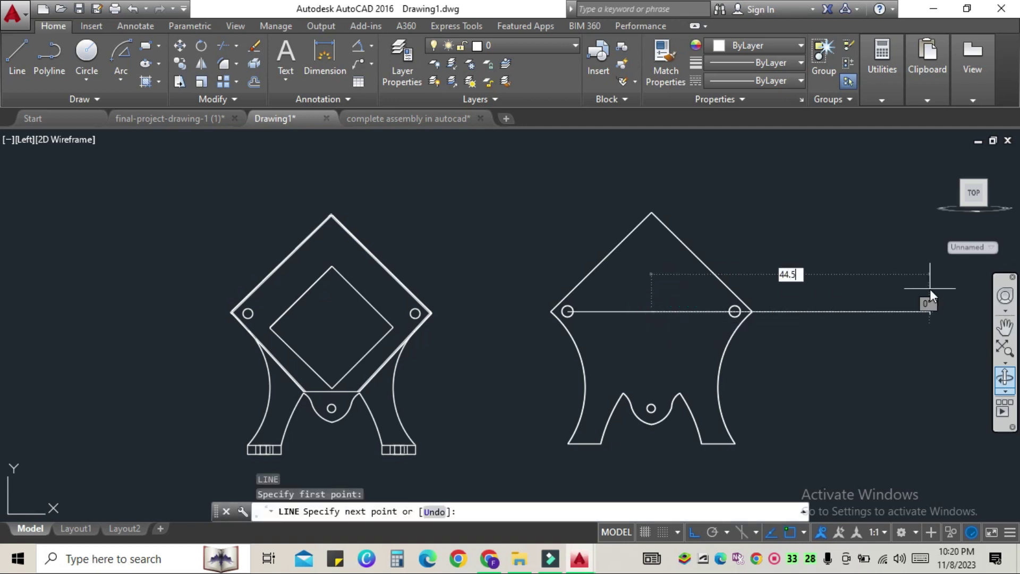
key("Return")
key("Escape")
left_click(613, 312)
key("Delete")
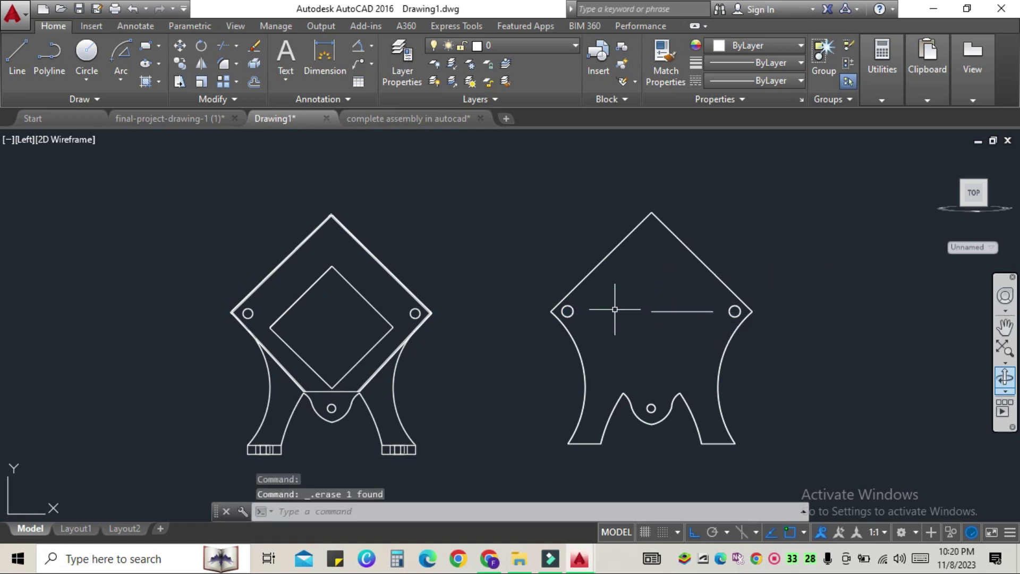
Add a short horizontal line and join the two lines into one
type("l")
key("Return")
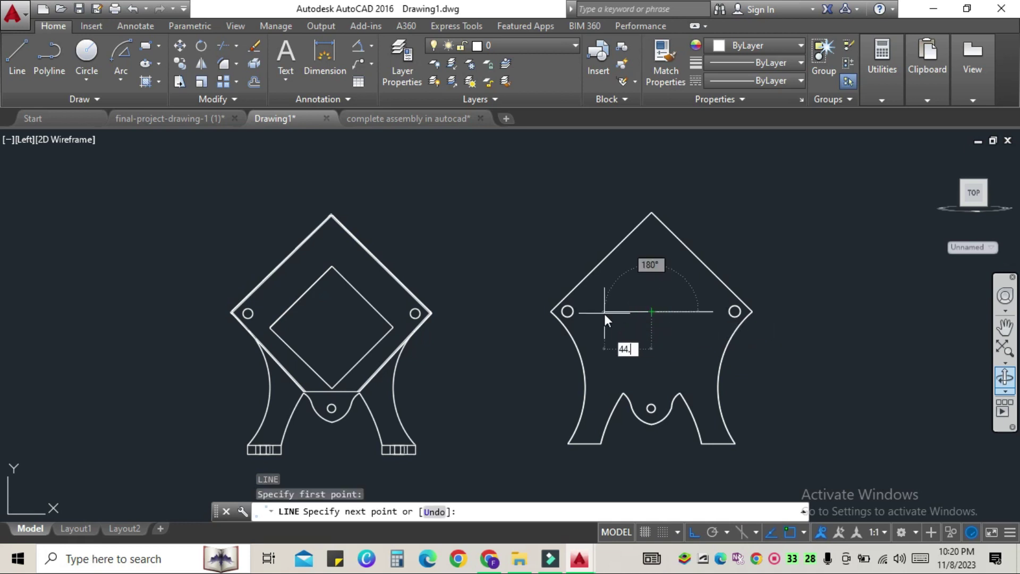
key("Return")
key("Escape")
type("j")
key("Return")
left_click(603, 311)
key("Return")
left_click(672, 312)
key("Return")
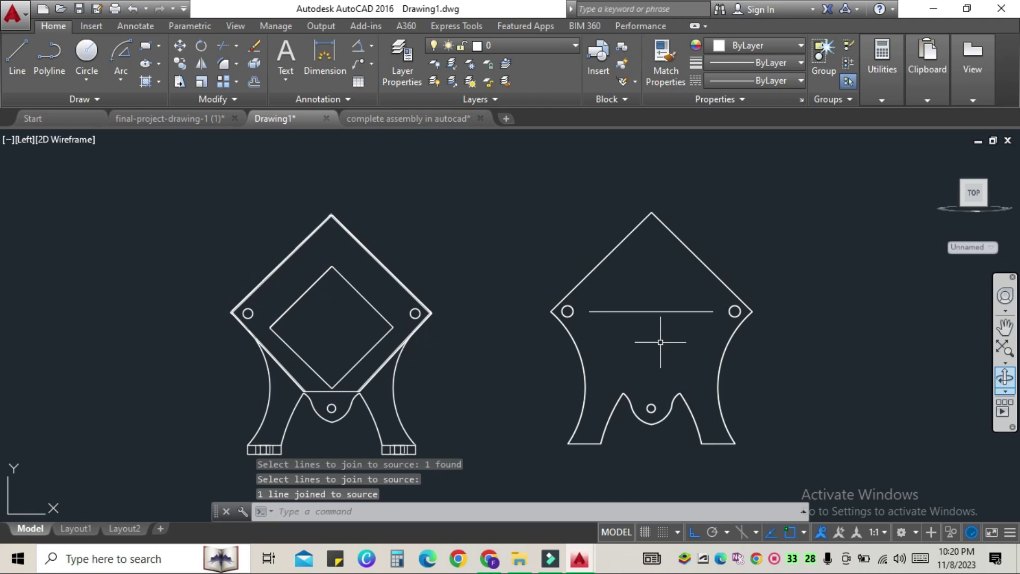
Draw a 4-sided inscribed polygon centred at the line's midpoint, then erase the construction line
type("polygon")
key("Return")
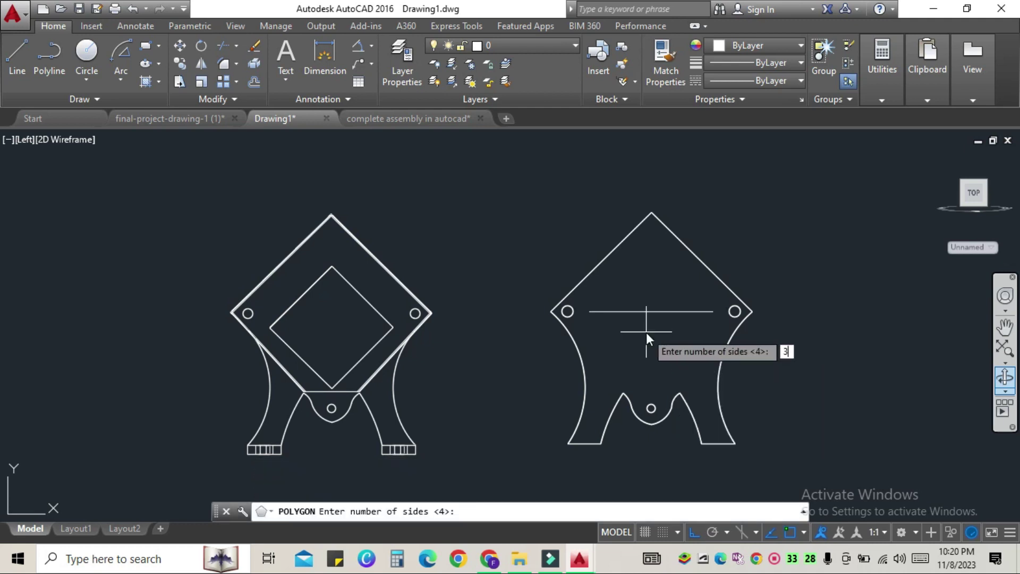
key("Return")
left_click(590, 311)
left_click(674, 351)
key("Escape")
key("Return")
key("Return")
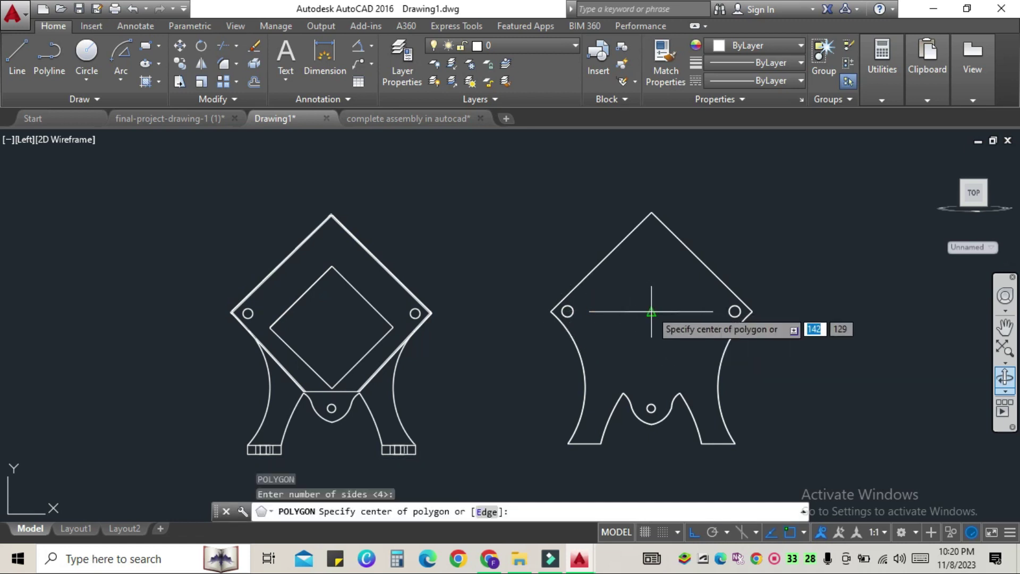
left_click(652, 311)
left_click(675, 346)
left_click(713, 312)
left_click(663, 314)
key("Delete")
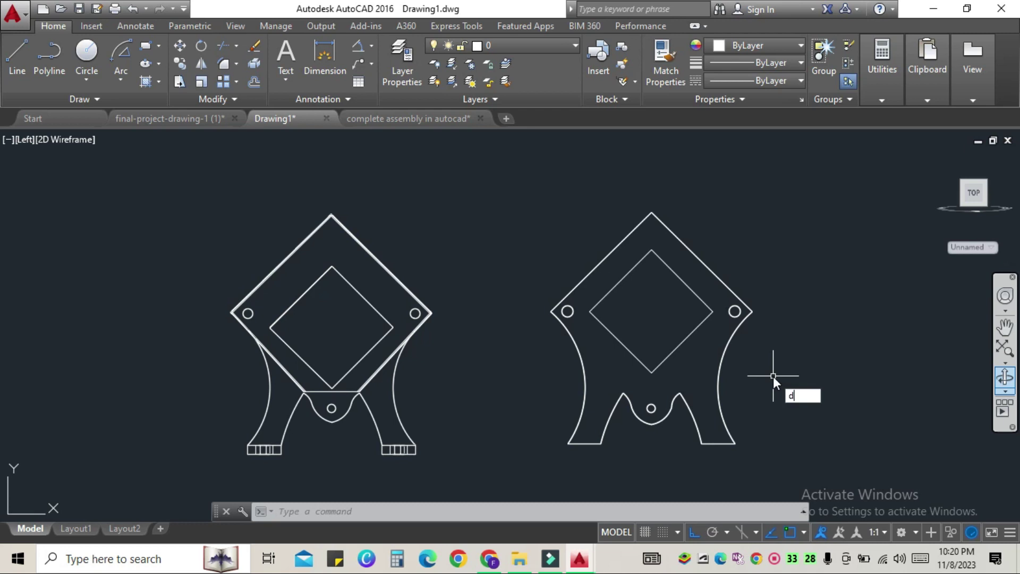
Trial-dimension the diamond's left-to-right corners (89), then cancel
type("li")
key("Return")
left_click(589, 311)
left_click(712, 311)
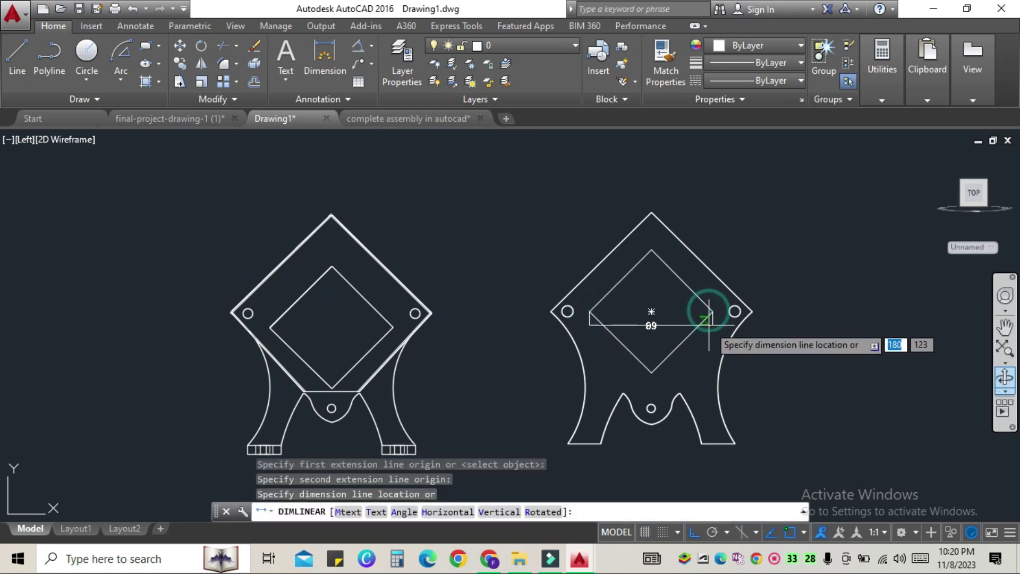
key("Escape")
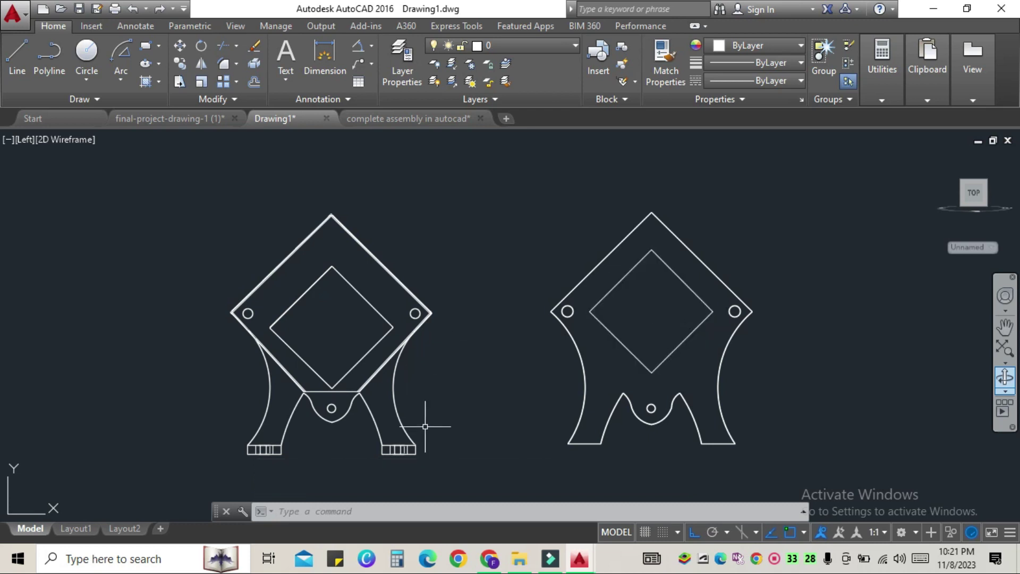
type("dli")
Place the 144 width dimension across the reference plate's side corners
key("Return")
scroll(342, 405, "up", 5)
left_click(342, 405)
scroll(342, 405, "down", 5)
scroll(432, 376, "up", 5)
scroll(243, 406, "down", 2)
left_click(243, 406)
scroll(287, 420, "down", 3)
scroll(287, 425, "up", 1)
scroll(287, 425, "up", 4)
left_click(678, 385)
key("Escape")
scroll(679, 386, "down", 6)
scroll(765, 388, "up", 2)
middle_click_drag(766, 394, 751, 246)
Draw a construction line between the left and right hole centres
type("l")
key("Return")
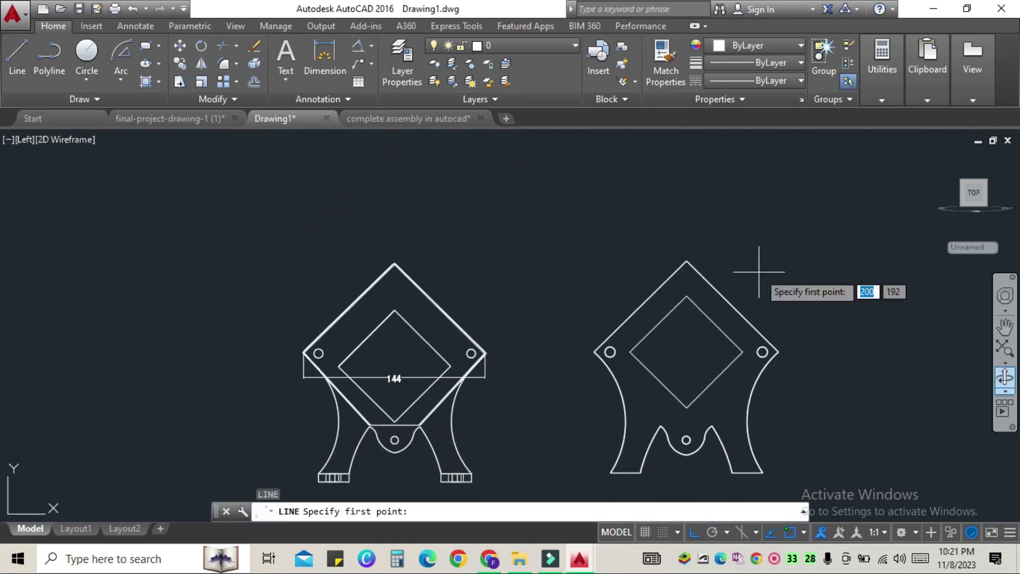
scroll(609, 351, "up", 2)
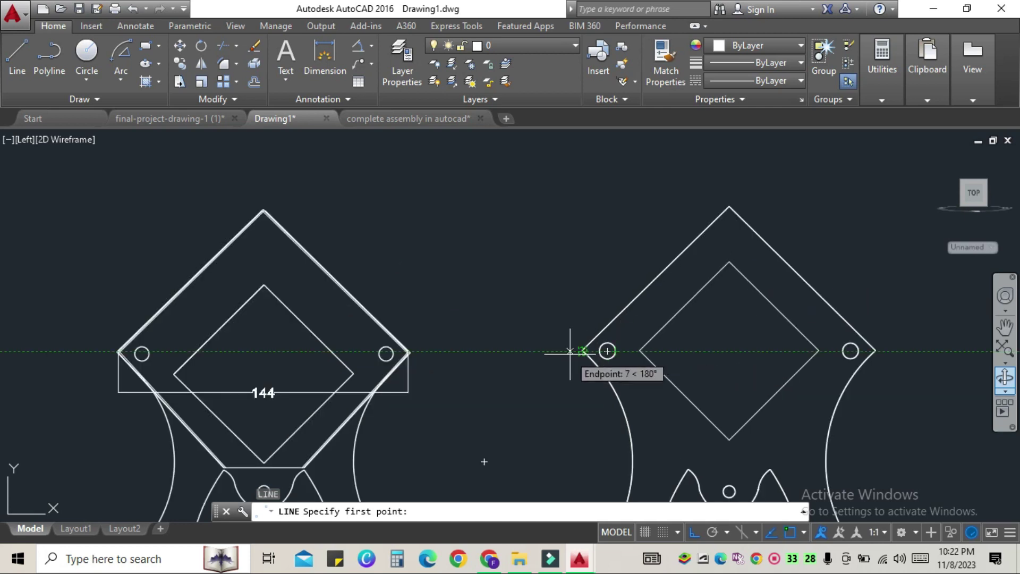
key("Escape")
key("Return")
left_click(607, 351)
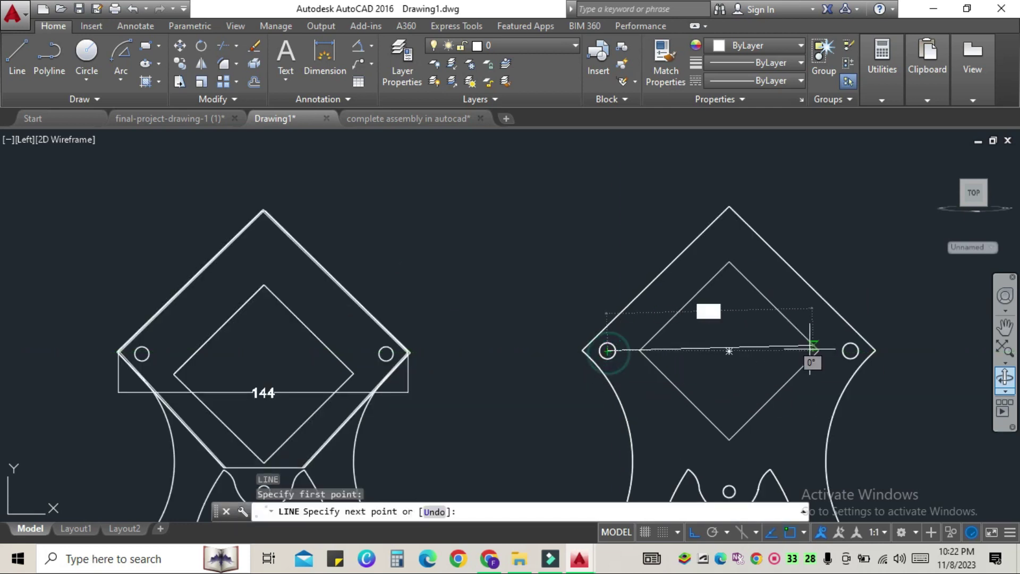
left_click(850, 351)
key("Escape")
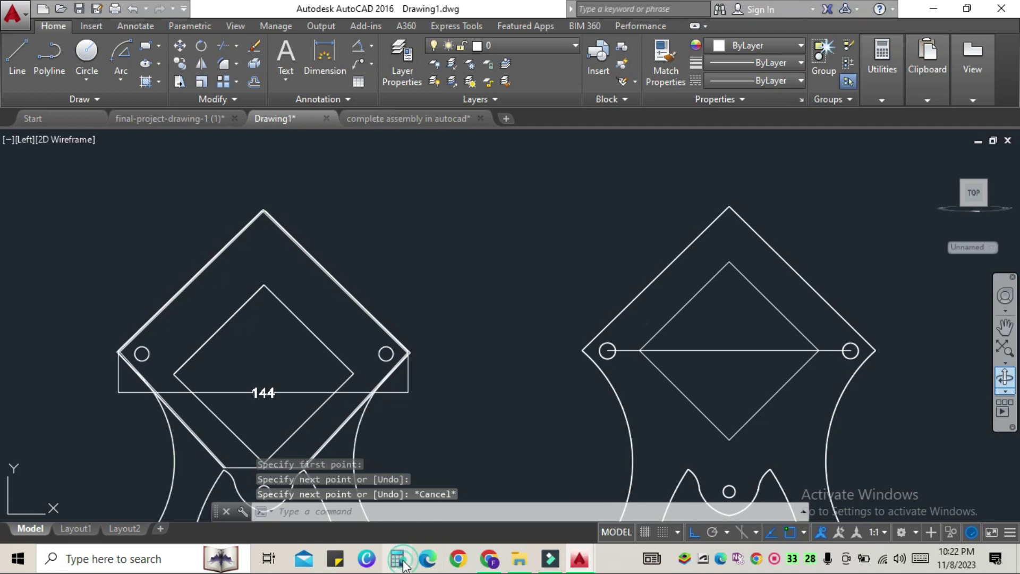
Work out 144/2 in the calculator and draw a 72-unit line from the centre
left_click(399, 562)
type("44/2")
key("Return")
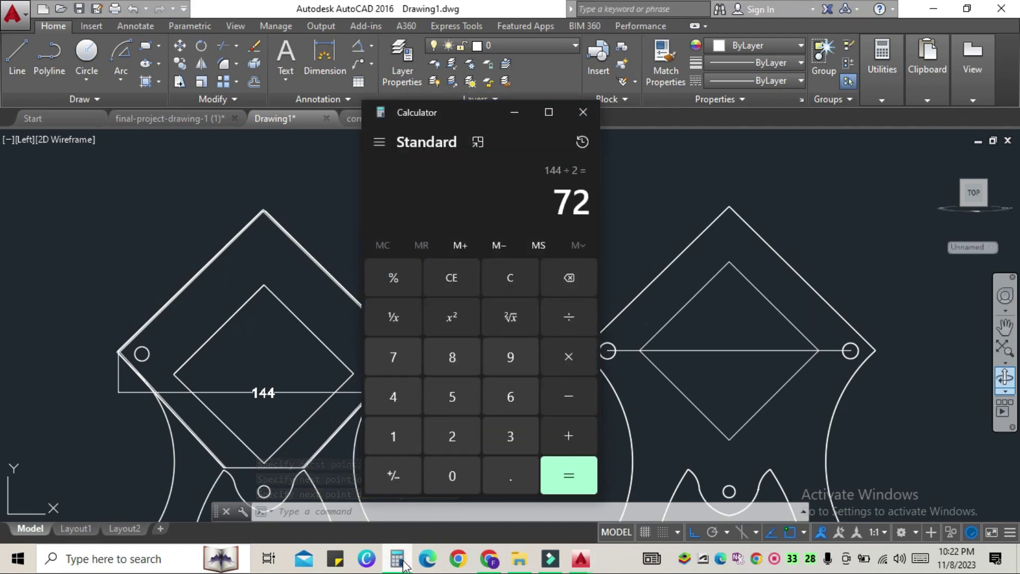
left_click(581, 114)
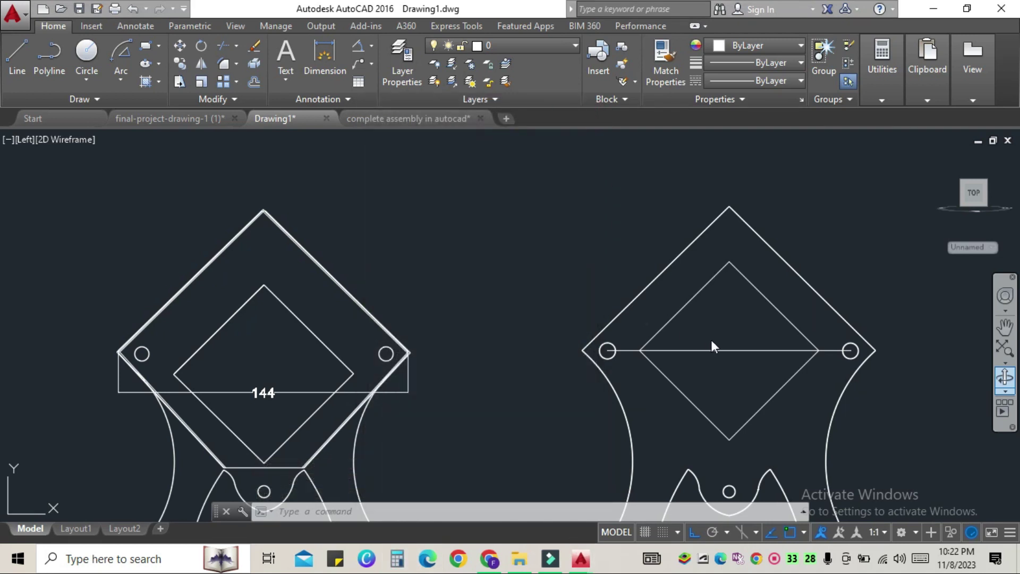
type("l")
key("Return")
left_click(729, 350)
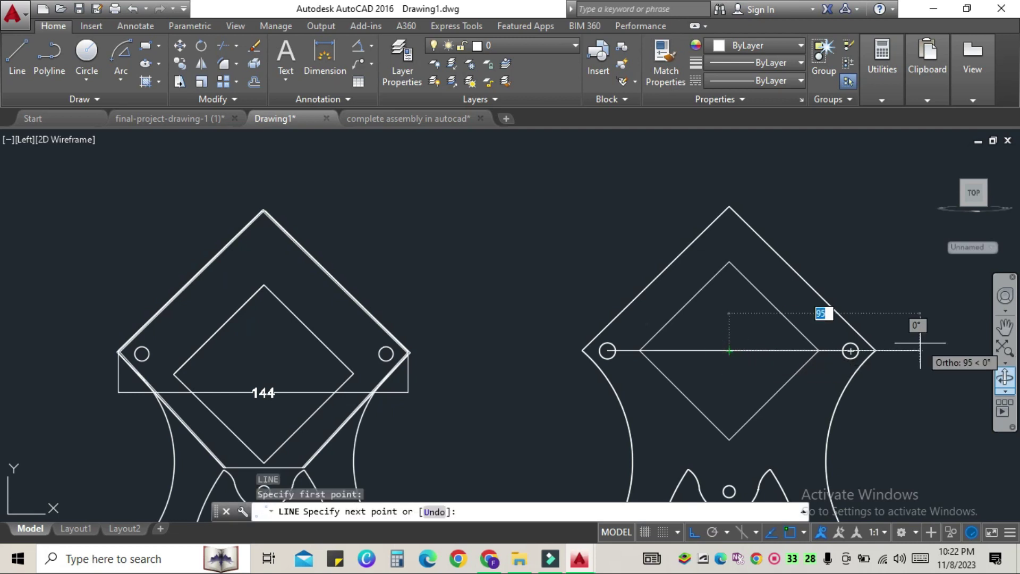
type("72")
key("Return")
key("Escape")
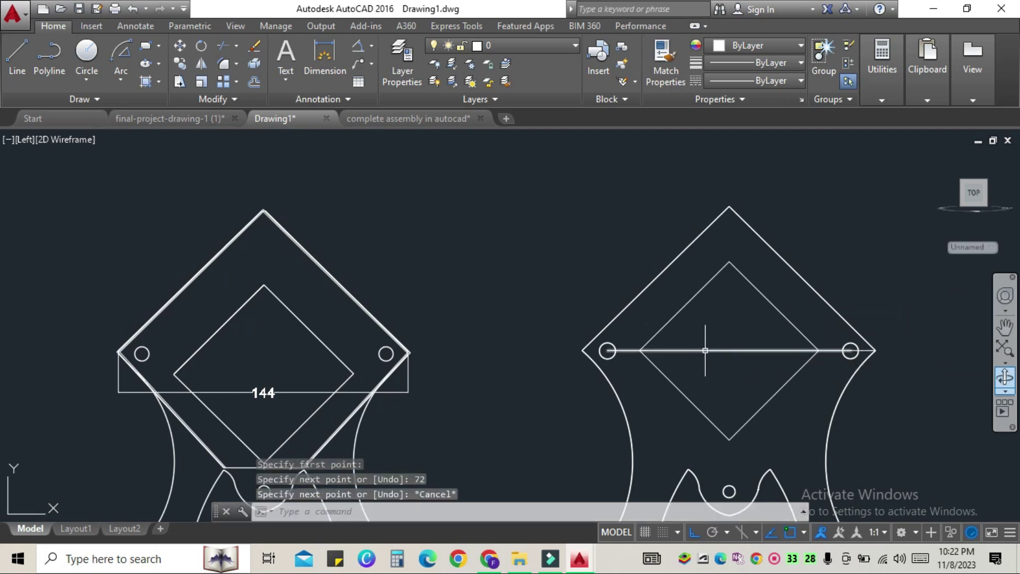
Erase the hole-to-hole line and draw the second 72-unit half line from the centre
left_click(705, 351)
key("Delete")
type("l")
key("Return")
left_click(729, 351)
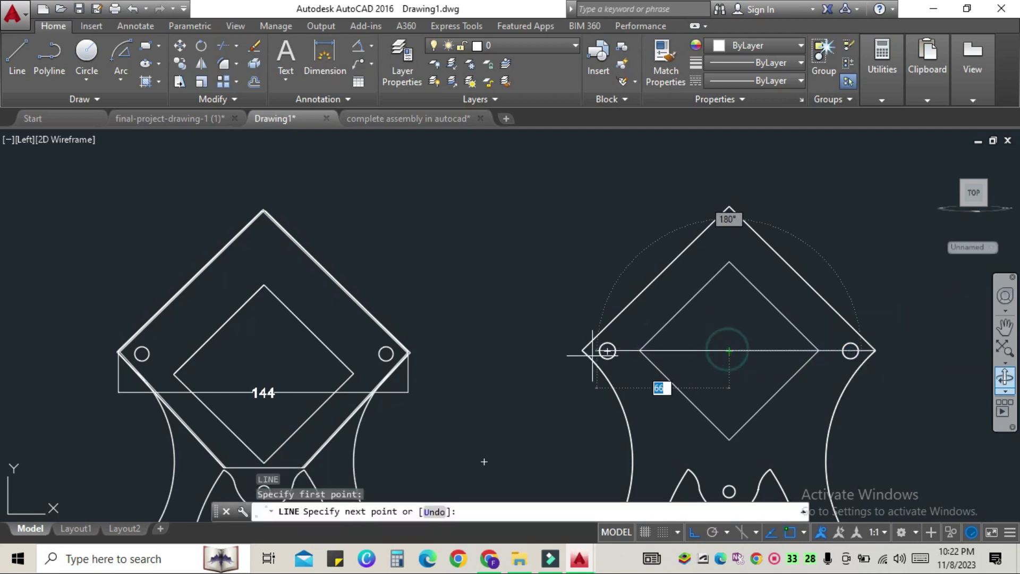
type("2")
key("Return")
key("Escape")
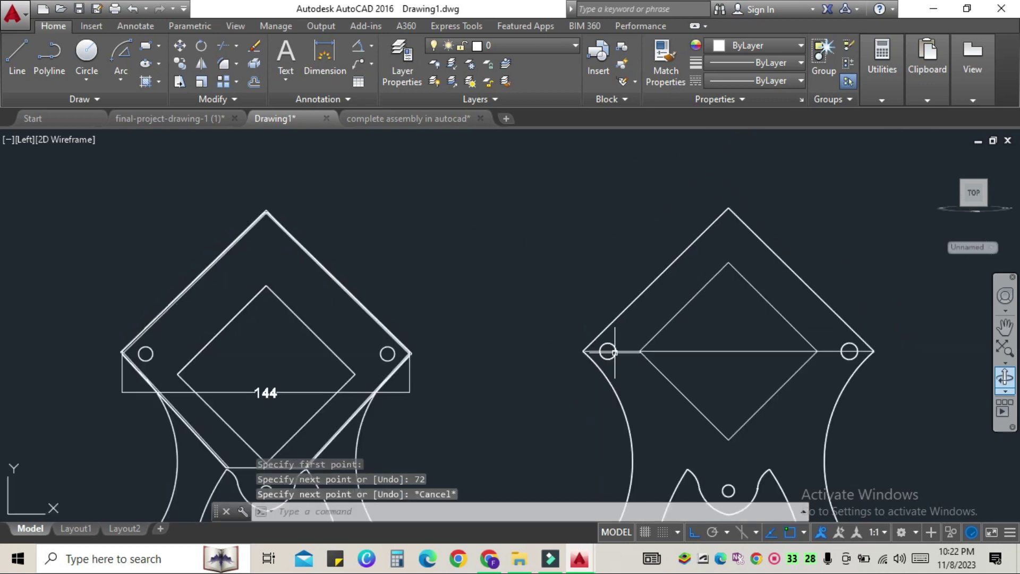
Join the two 72-unit half lines into a single 144-long line
key("Return")
left_click(740, 351)
key("Return")
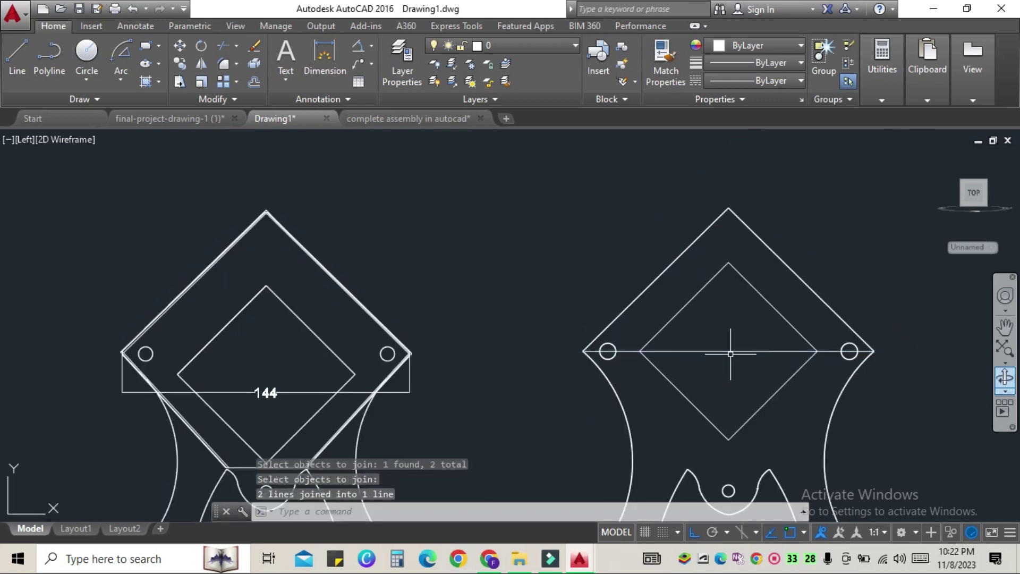
type("POLY")
key("Return")
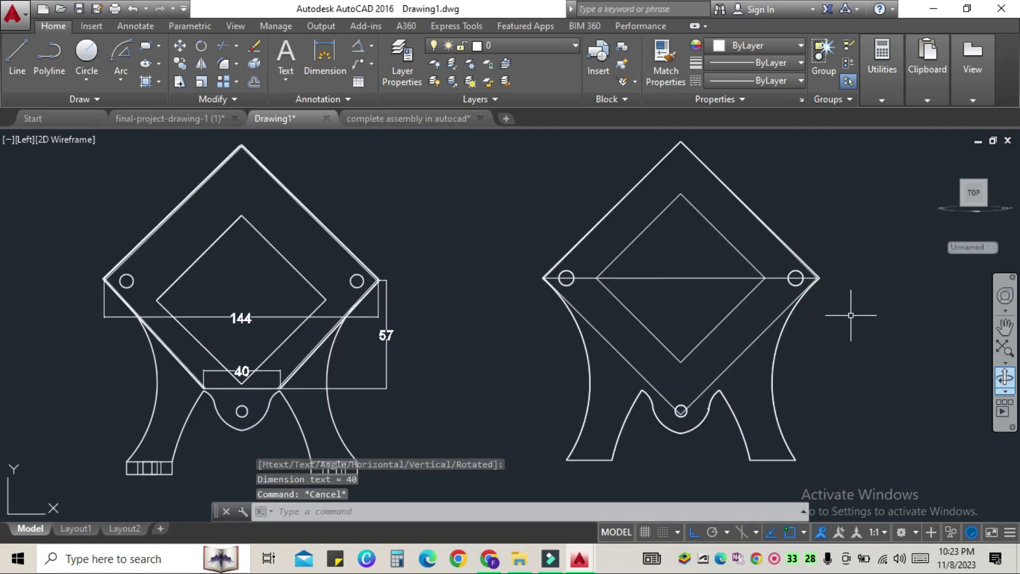
Draw two 57-long segments from the diamond's right corner and erase the stray horizontal line
type("l")
key("Return")
scroll(848, 302, "up", 2)
scroll(848, 285, "up", 4)
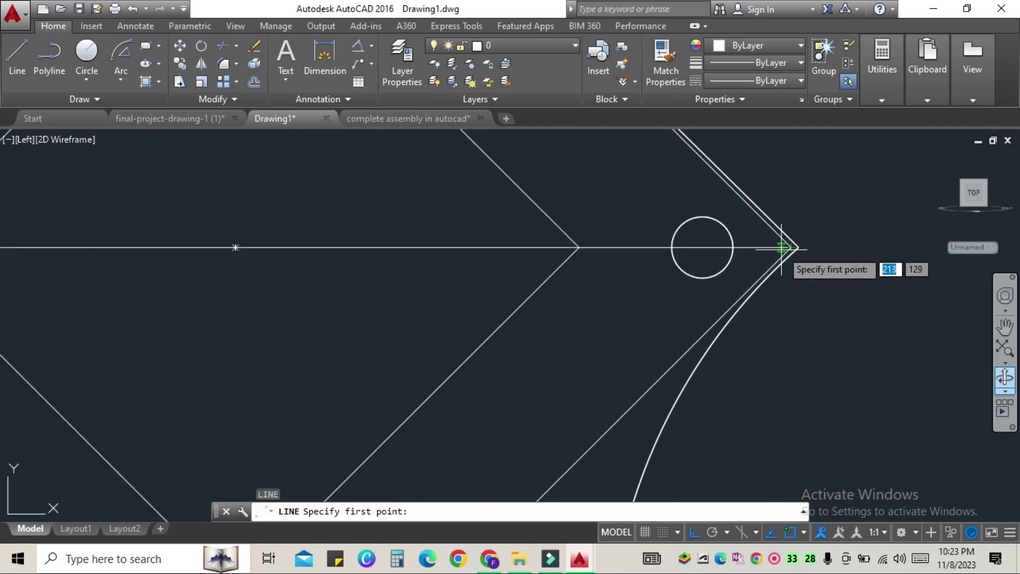
left_click(783, 247)
scroll(747, 345, "down", 3)
scroll(751, 360, "down", 2)
type("57")
key("Return")
scroll(691, 416, "up", 5)
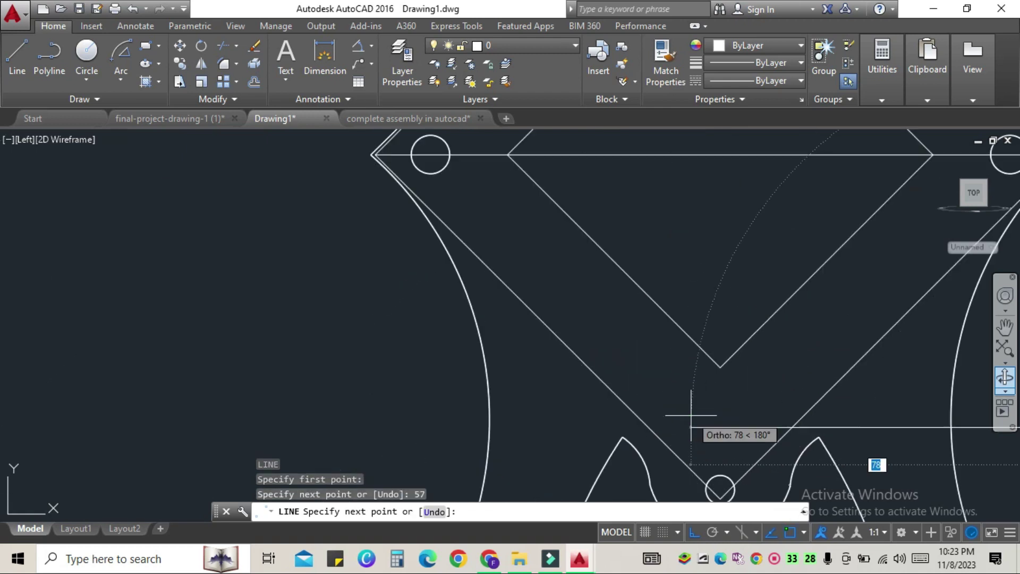
scroll(691, 416, "down", 2)
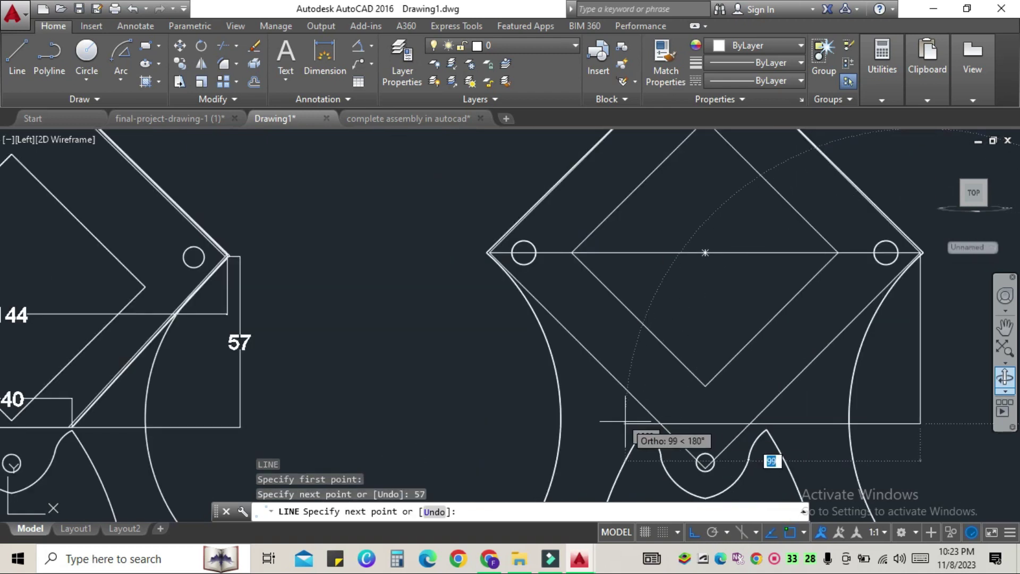
scroll(625, 422, "down", 2)
type("57")
key("Return")
key("Escape")
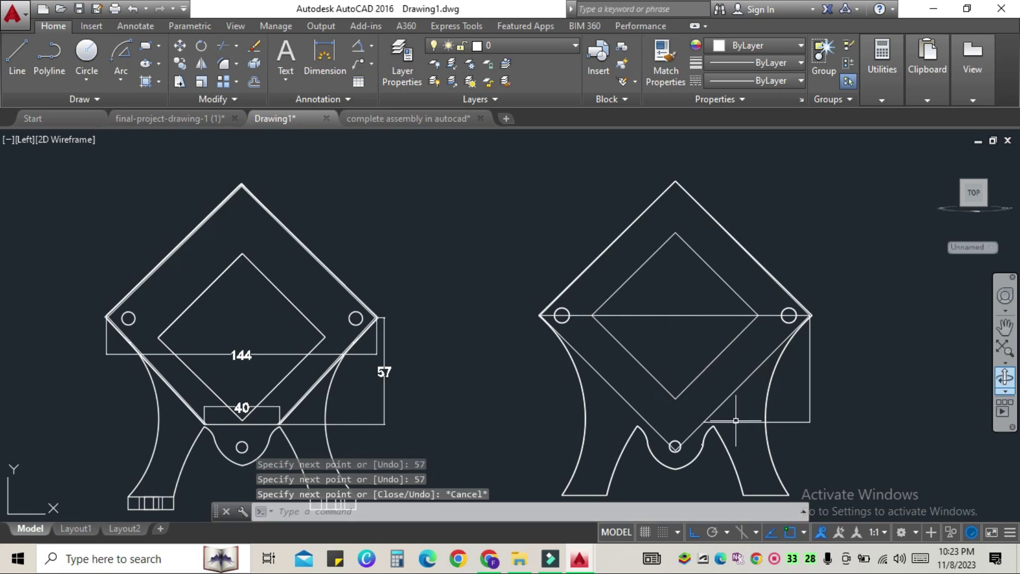
left_click(742, 423)
key("Delete")
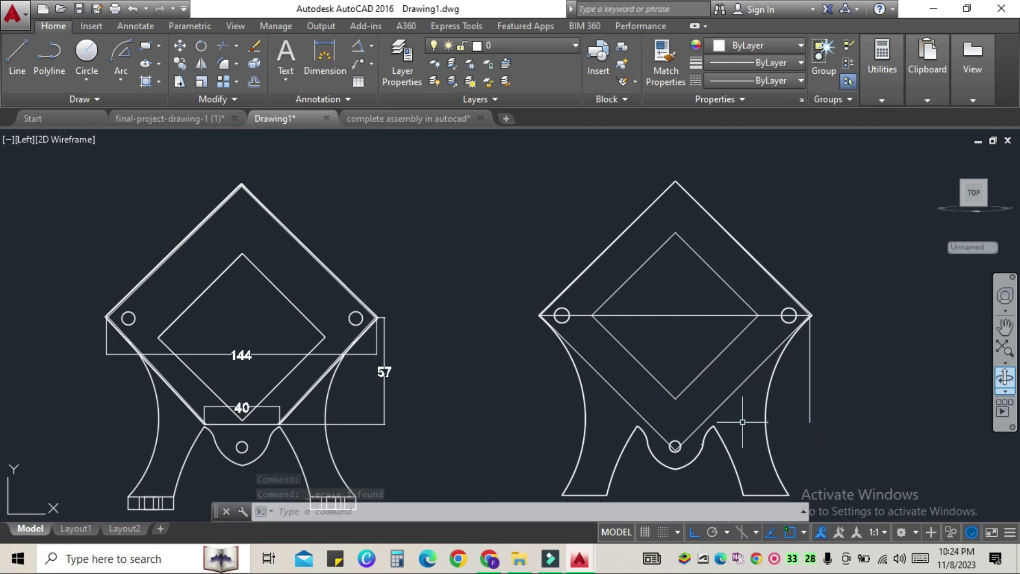
scroll(738, 422, "up", 4)
Try a short line from the arc peak, then delete the stray segment
type("l")
key("Return")
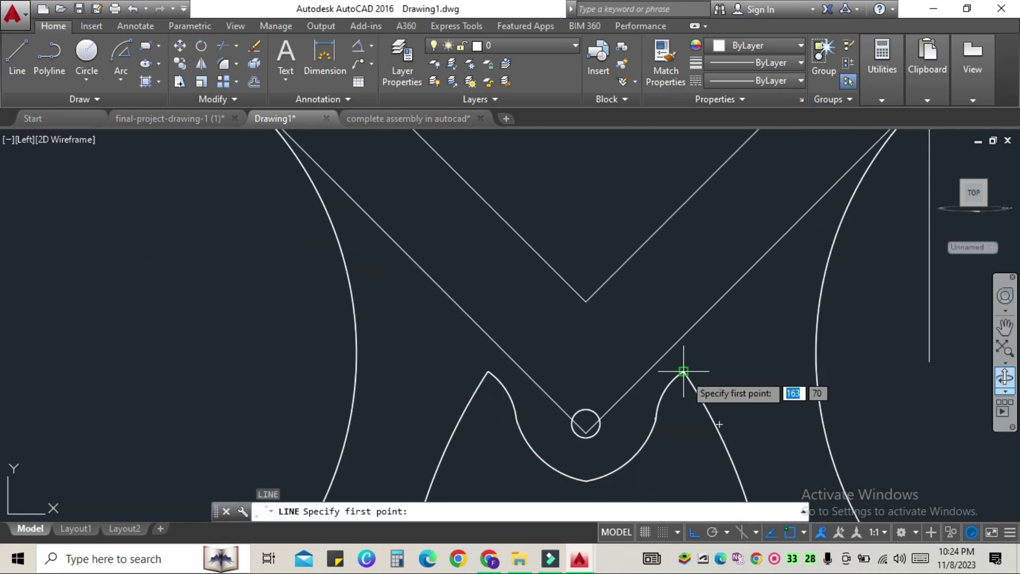
left_click(684, 372)
key("Return")
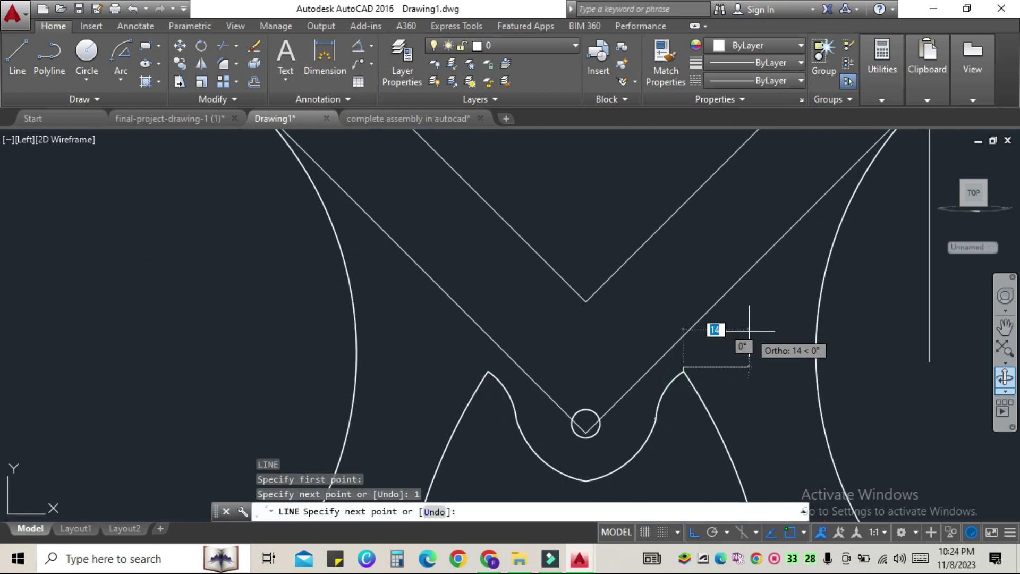
key("Escape")
scroll(684, 341, "up", 5)
left_click(808, 438)
key("Delete")
scroll(809, 438, "down", 2)
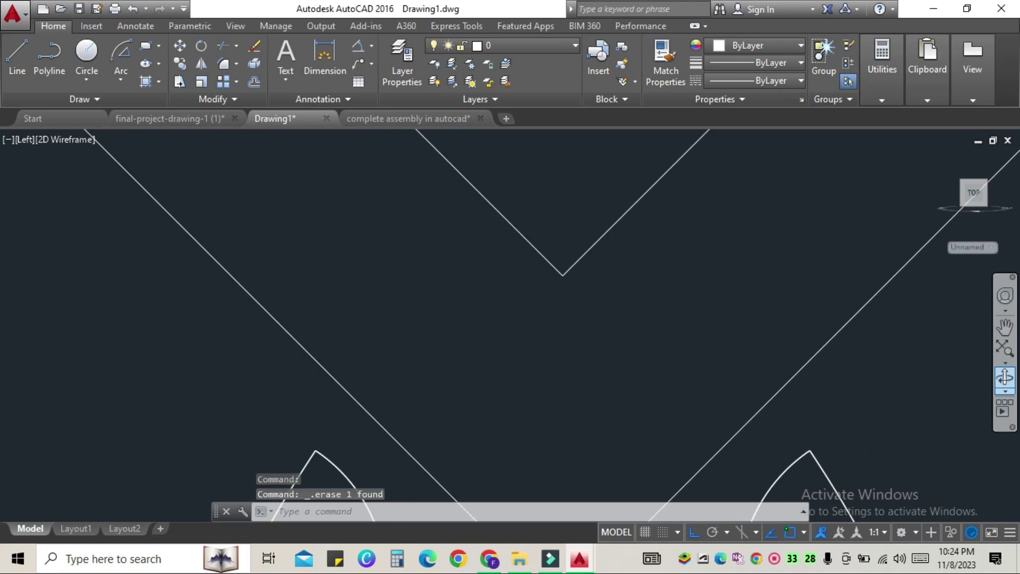
scroll(809, 420, "down", 3)
Draw the 40-unit horizontal line across the notch from the right arc peak
type("l")
key("Return")
left_click(809, 425)
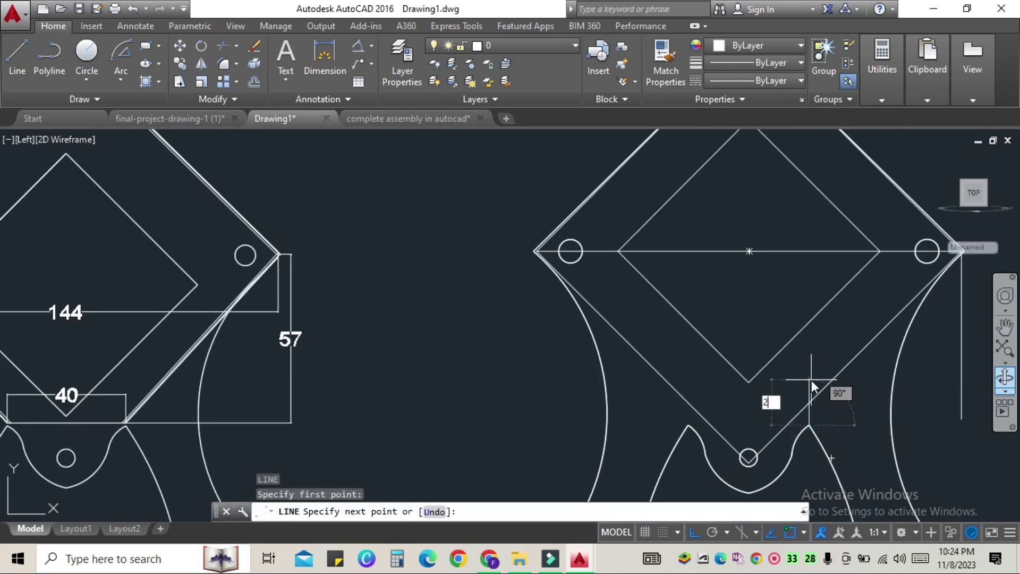
key("Return")
key("Escape")
type("l")
key("Return")
scroll(808, 425, "up", 3)
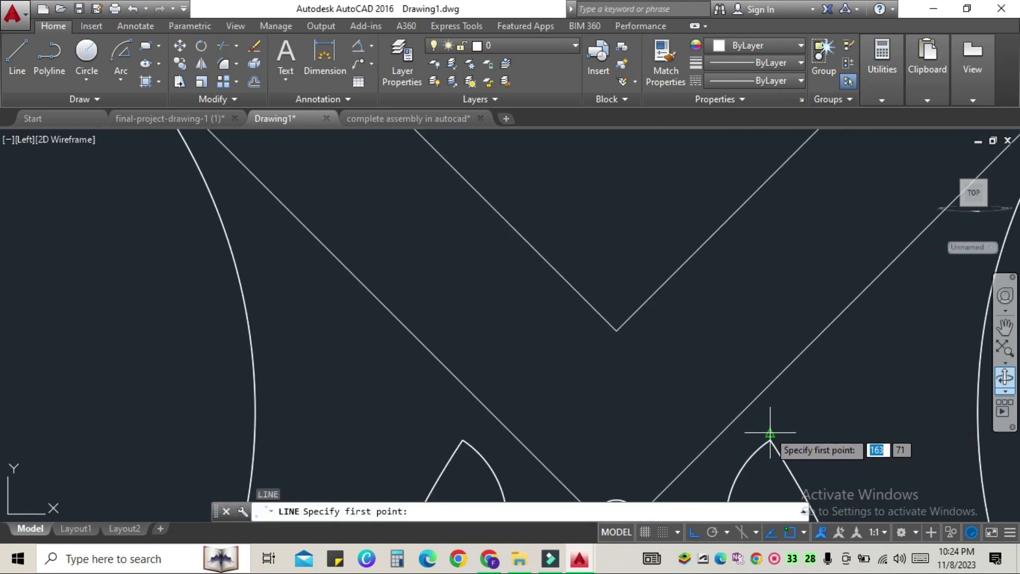
left_click(770, 425)
key("Return")
key("Escape")
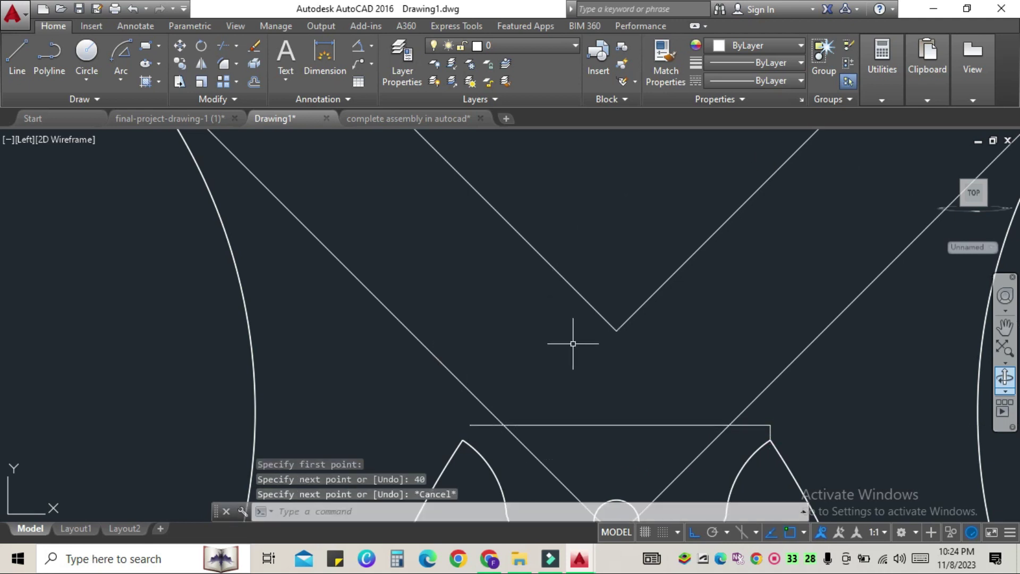
Draw a diagonal from the notch endpoint to the top-right tip, then delete it
key("Return")
scroll(559, 411, "down", 2)
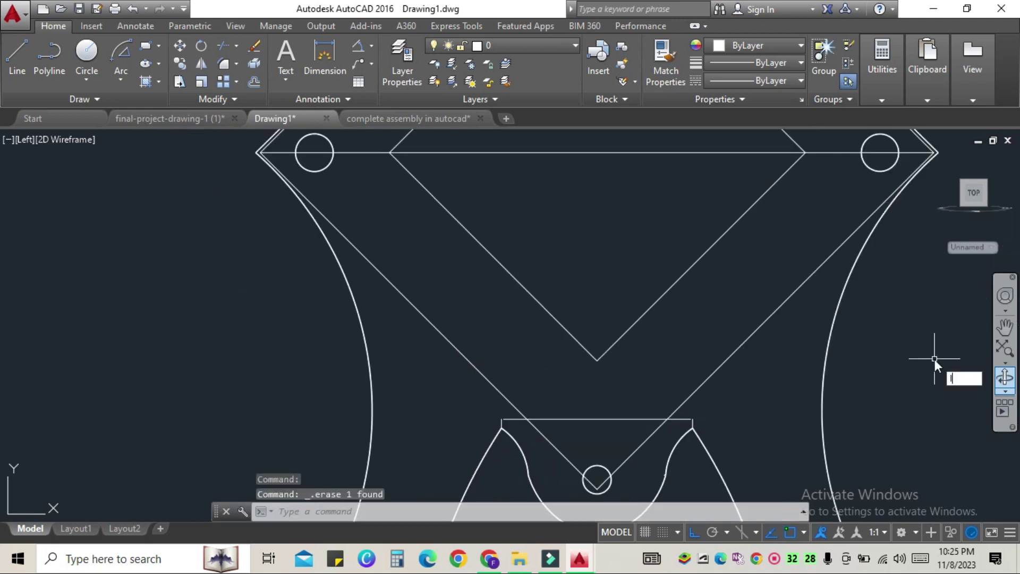
left_click(690, 419)
left_click(937, 153)
scroll(933, 155, "up", 4)
scroll(912, 283, "down", 6)
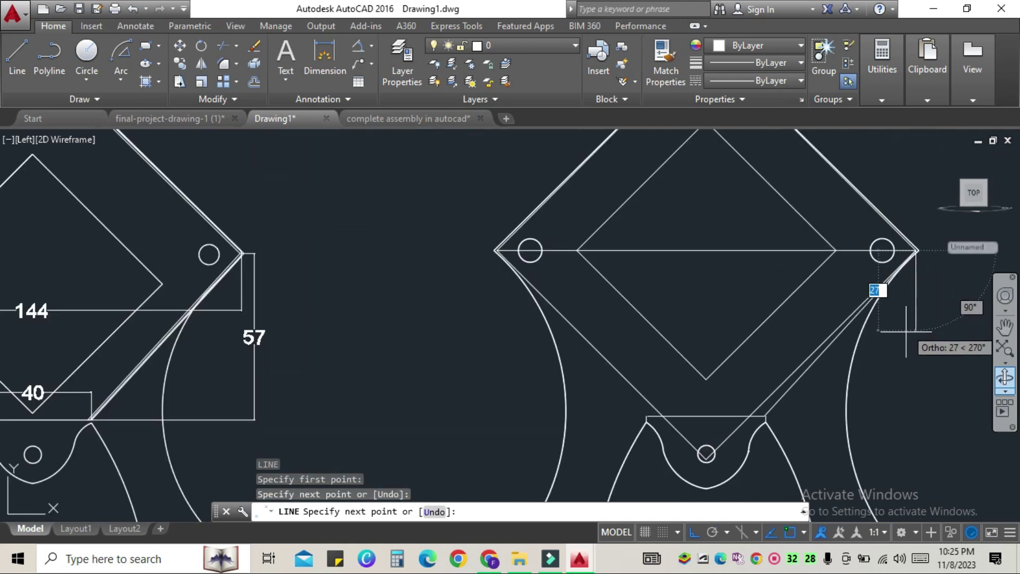
key("Escape")
scroll(736, 441, "up", 4)
left_click(731, 410)
key("Delete")
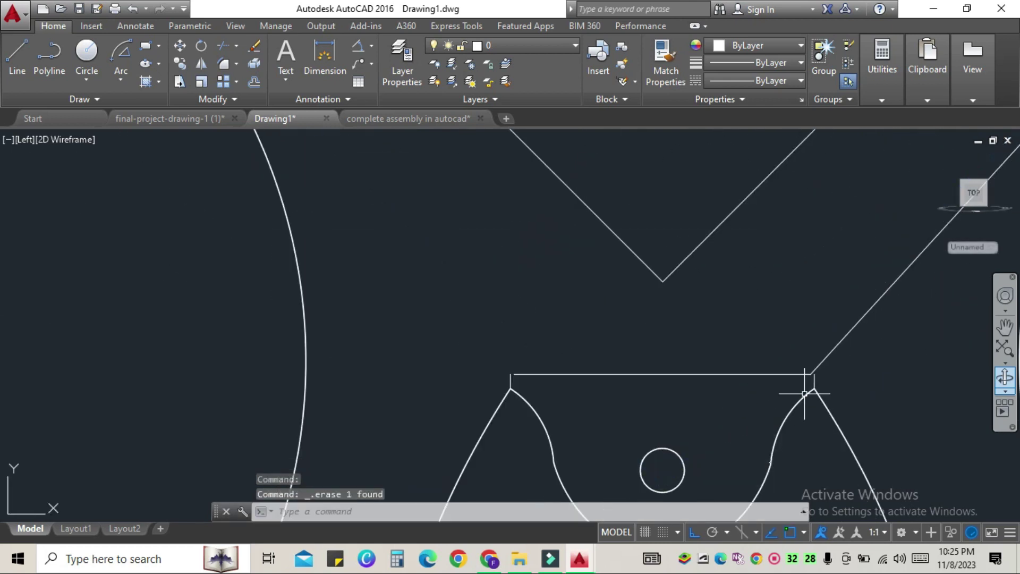
Inspect the horizontal line through the circles and pan to the frame's lower part
scroll(805, 394, "up", 2)
scroll(517, 415, "down", 6)
left_click(607, 235)
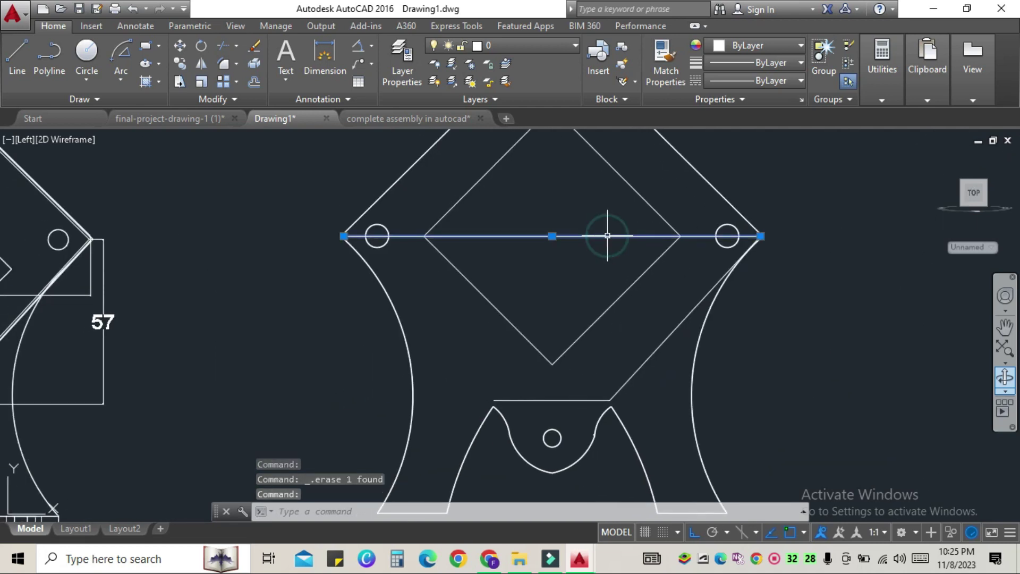
key("Escape")
scroll(770, 228, "up", 6)
scroll(734, 267, "down", 4)
middle_click_drag(132, 338, 406, 310)
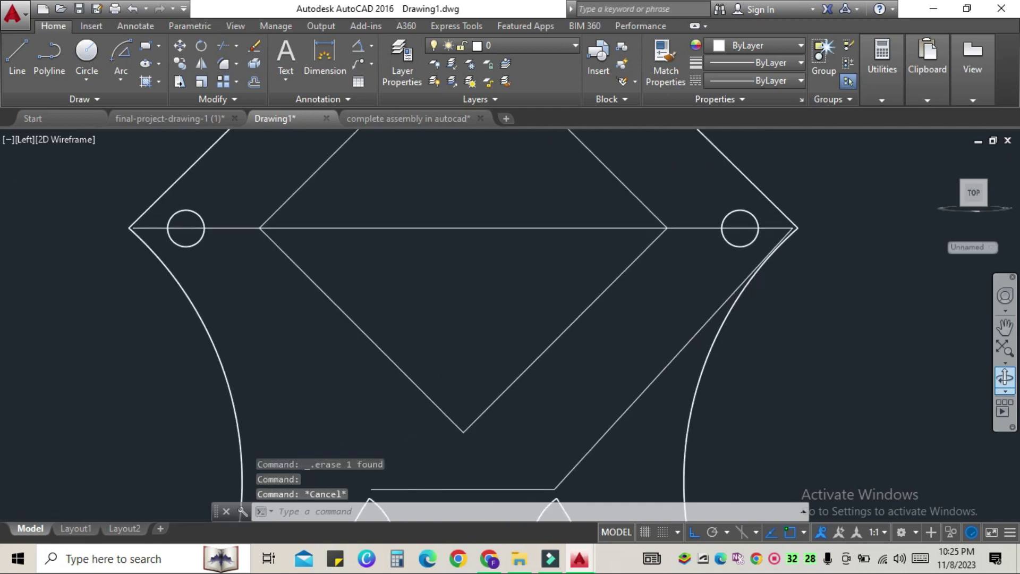
Draw a sloping line from the notch up toward the plate's upper corner
type("l")
key("Return")
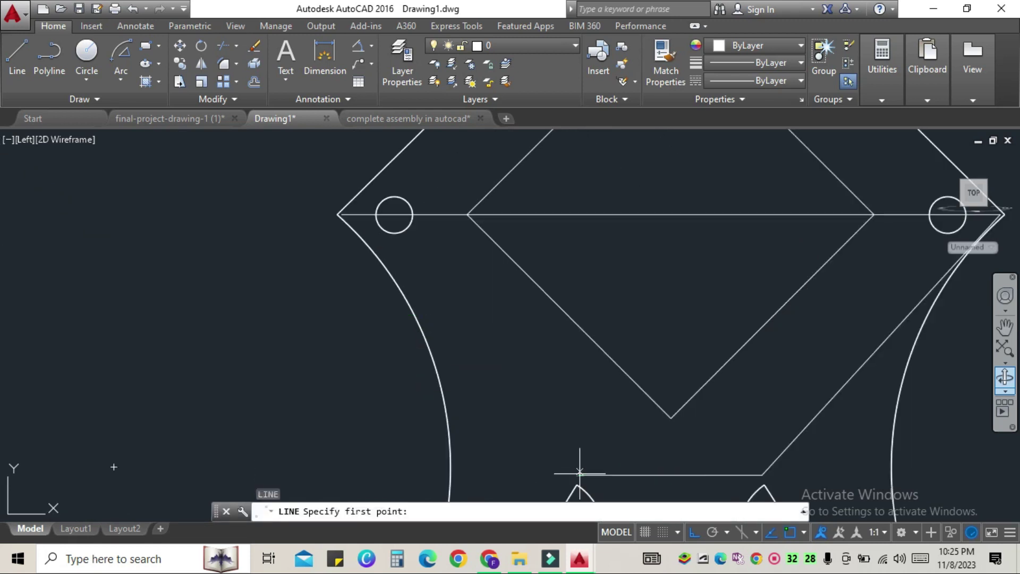
left_click(580, 473)
scroll(319, 247, "up", 2)
scroll(387, 164, "up", 2)
left_click(388, 166)
key("Escape")
scroll(626, 342, "down", 3)
scroll(626, 342, "down", 6)
scroll(625, 342, "up", 2)
scroll(625, 342, "up", 2)
scroll(253, 319, "up", 2)
scroll(253, 319, "down", 4)
scroll(524, 300, "up", 4)
scroll(572, 277, "down", 2)
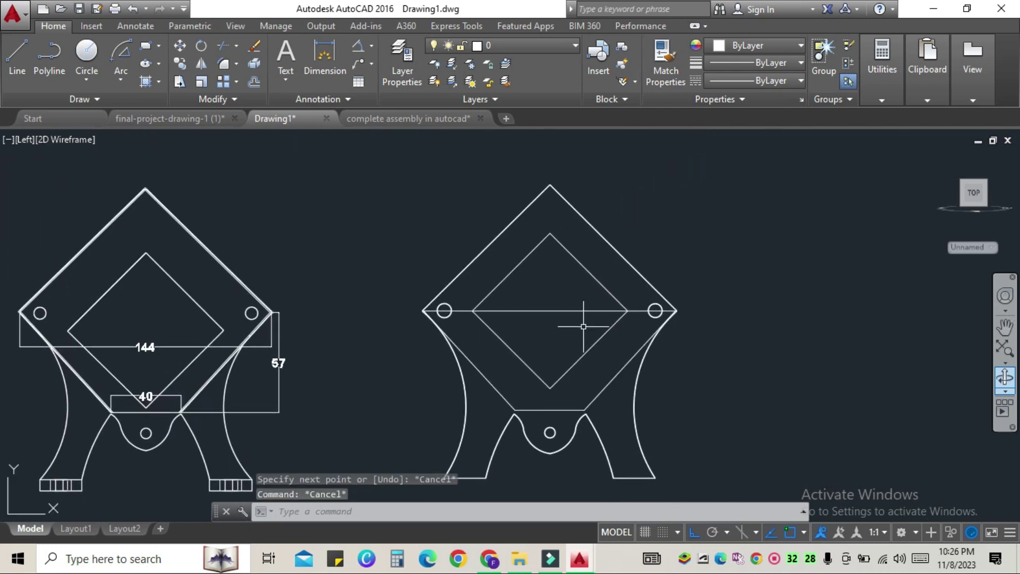
Select the right leg line and try a new line from the right corner, cancelling it
left_click(638, 356)
scroll(683, 308, "up", 5)
scroll(789, 437, "down", 4)
scroll(790, 437, "down", 2)
type("l")
key("Return")
scroll(786, 406, "up", 4)
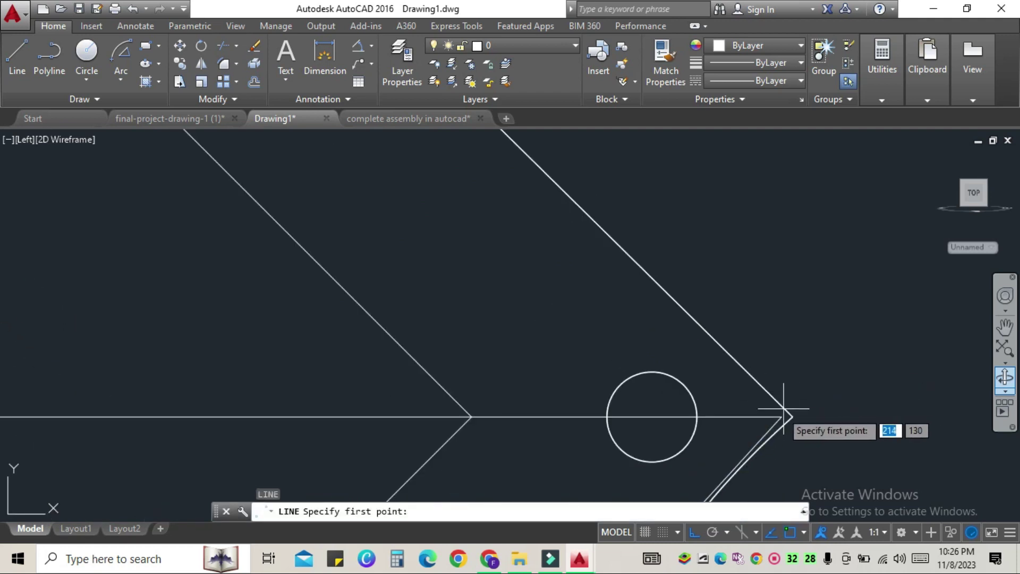
scroll(781, 409, "up", 2)
left_click(726, 382)
scroll(643, 382, "down", 4)
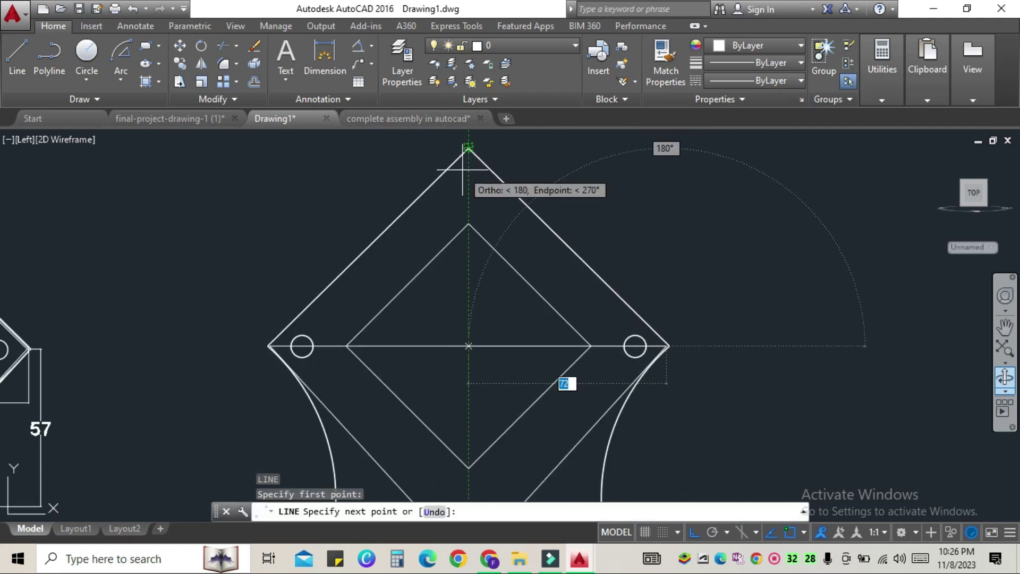
scroll(468, 160, "up", 3)
key("Escape")
scroll(372, 239, "down", 6)
scroll(391, 304, "down", 2)
scroll(326, 318, "up", 2)
scroll(619, 312, "up", 2)
scroll(617, 335, "up", 3)
scroll(611, 330, "up", 2)
Stretch the line end to the left vertex, then erase the centre line
left_click(615, 304)
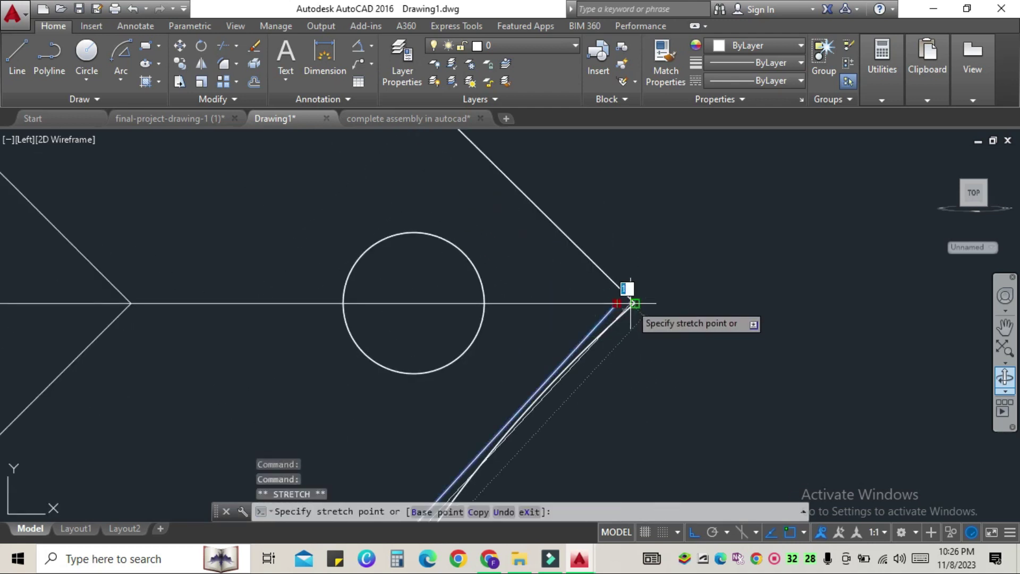
scroll(637, 335, "down", 3)
middle_click_drag(634, 380, 724, 335)
middle_click_drag(398, 333, 503, 342)
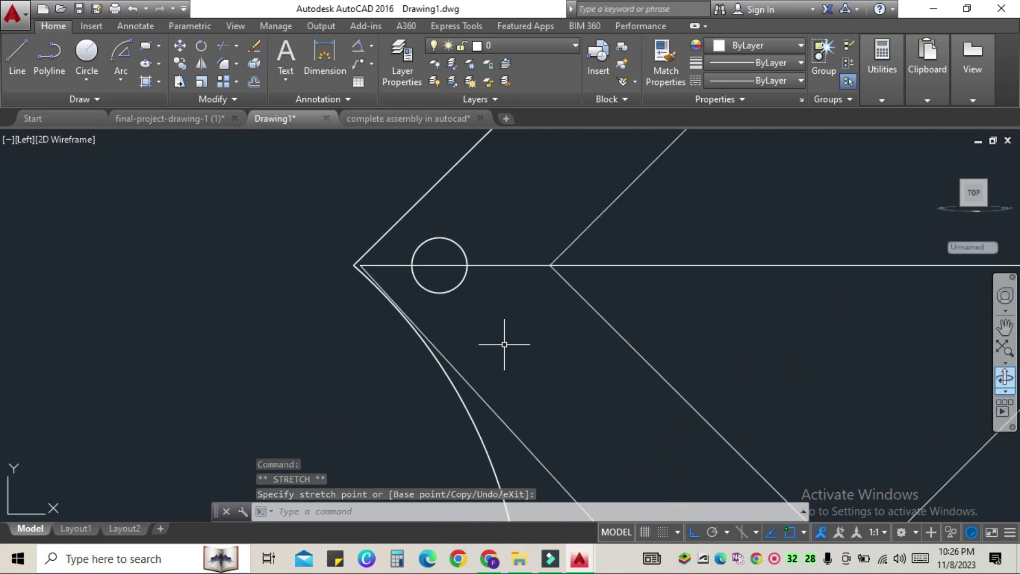
scroll(377, 283, "up", 4)
left_click(336, 223)
scroll(424, 258, "down", 2)
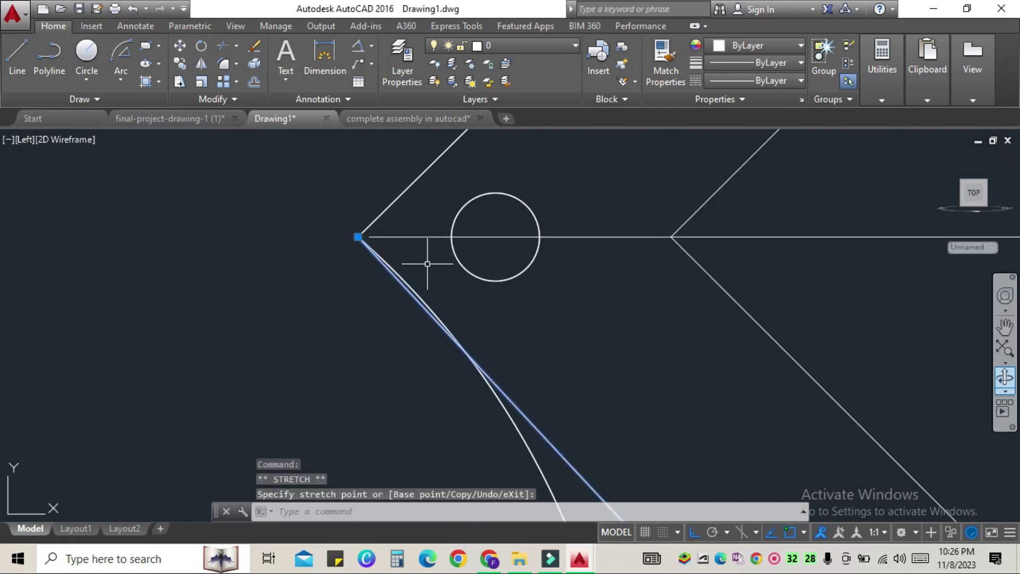
left_click(358, 237)
key("Delete")
scroll(486, 326, "down", 3)
scroll(547, 376, "down", 2)
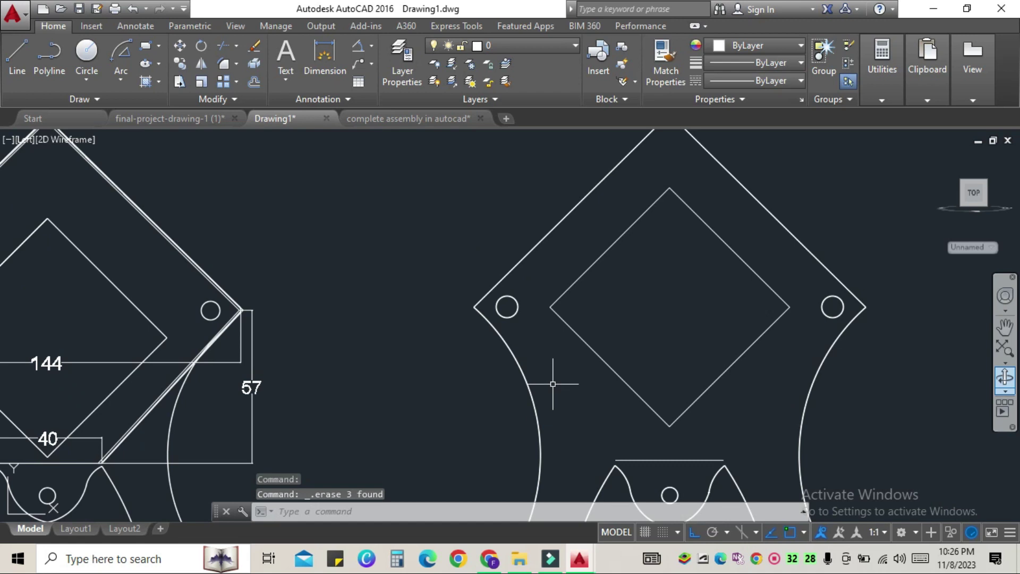
key("ctrl+z")
key("ctrl+z")
key("Escape")
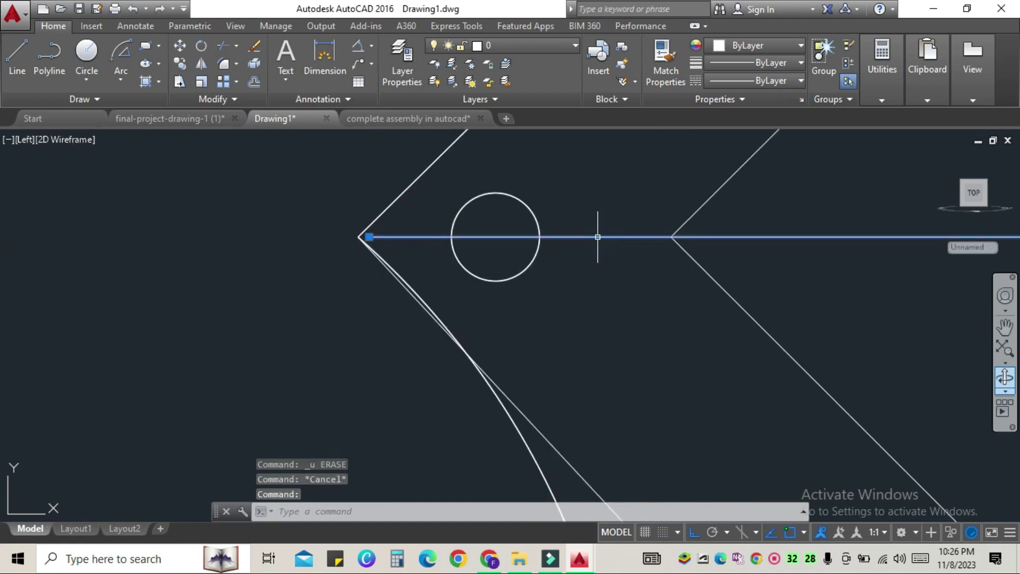
key("Delete")
scroll(704, 330, "down", 3)
Draw a line from the right vertex to the top vertex to the left vertex
type("l")
key("Return")
scroll(754, 297, "up", 5)
scroll(632, 236, "up", 2)
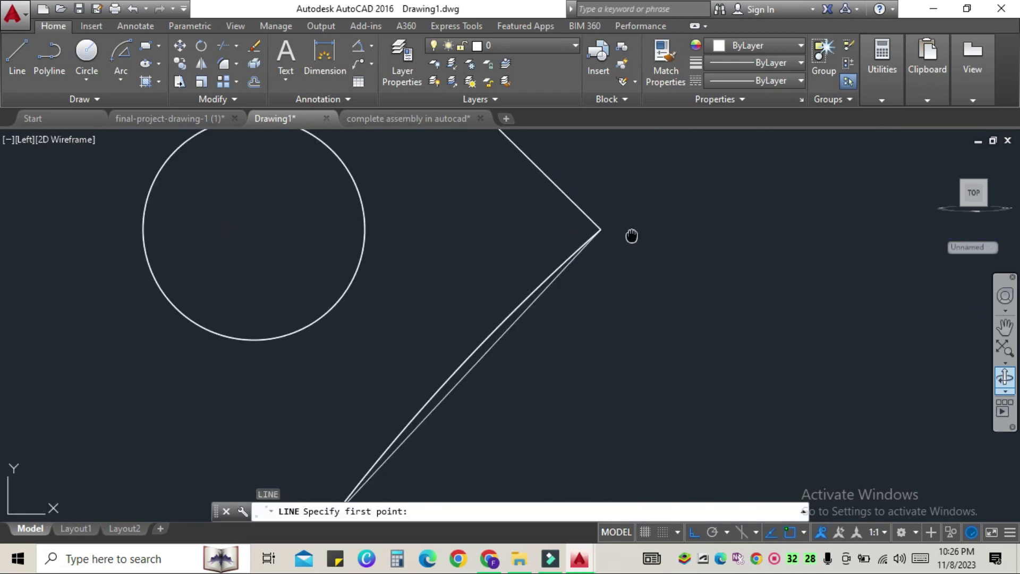
left_click(658, 338)
scroll(658, 335, "down", 3)
scroll(707, 404, "down", 3)
scroll(527, 230, "up", 3)
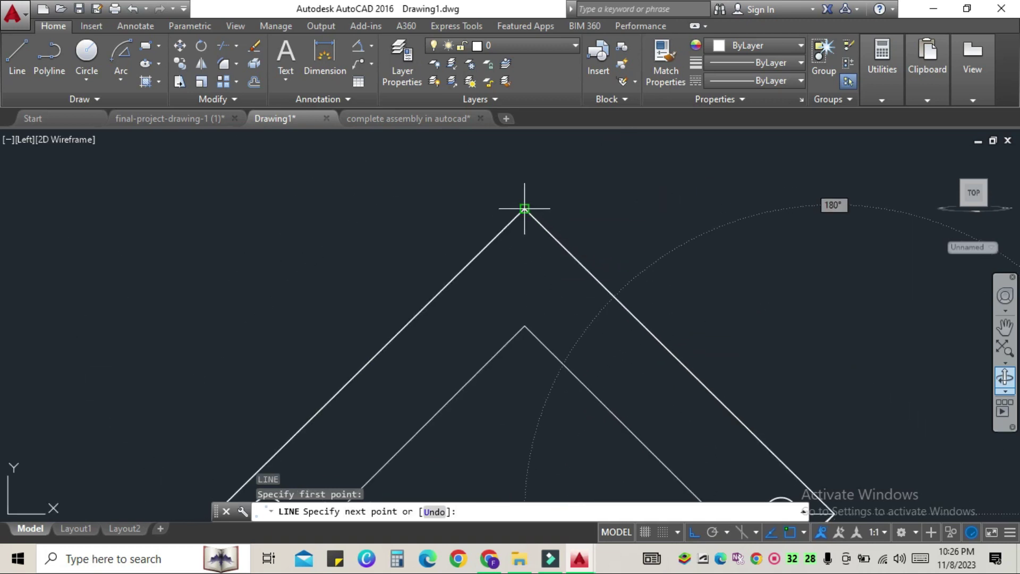
left_click(524, 208)
scroll(598, 212, "down", 2)
scroll(433, 372, "up", 4)
scroll(366, 296, "up", 2)
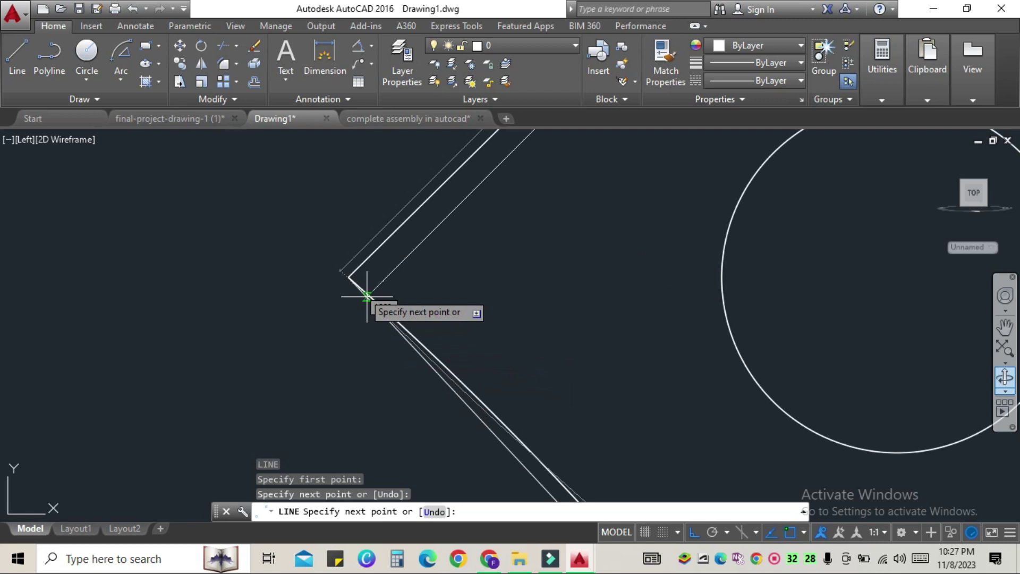
left_click(349, 277)
key("Escape")
Join the lower-left and upper-left diamond edges into one polyline
left_click(433, 367)
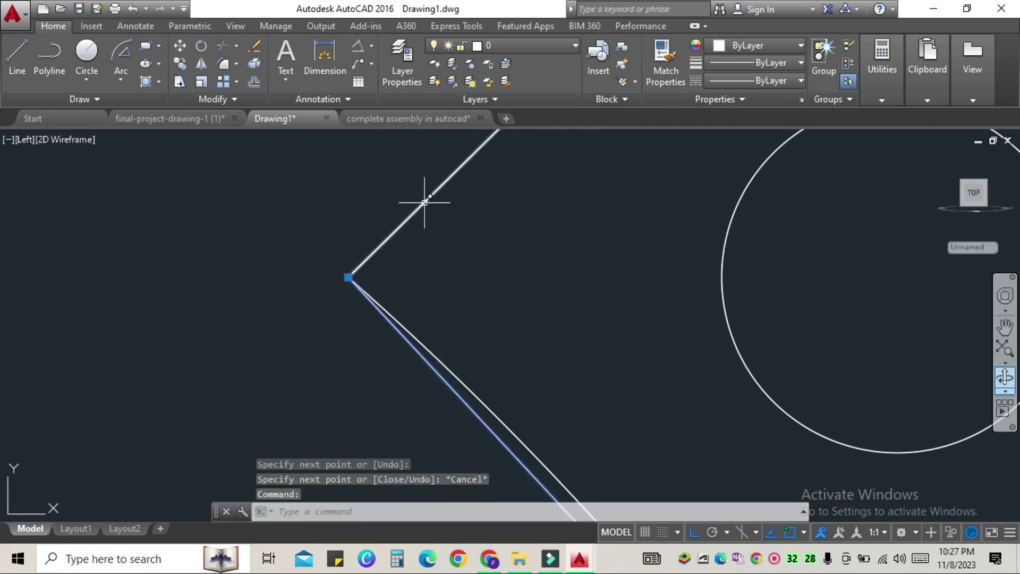
left_click(424, 202)
scroll(576, 269, "down", 5)
scroll(728, 227, "up", 1)
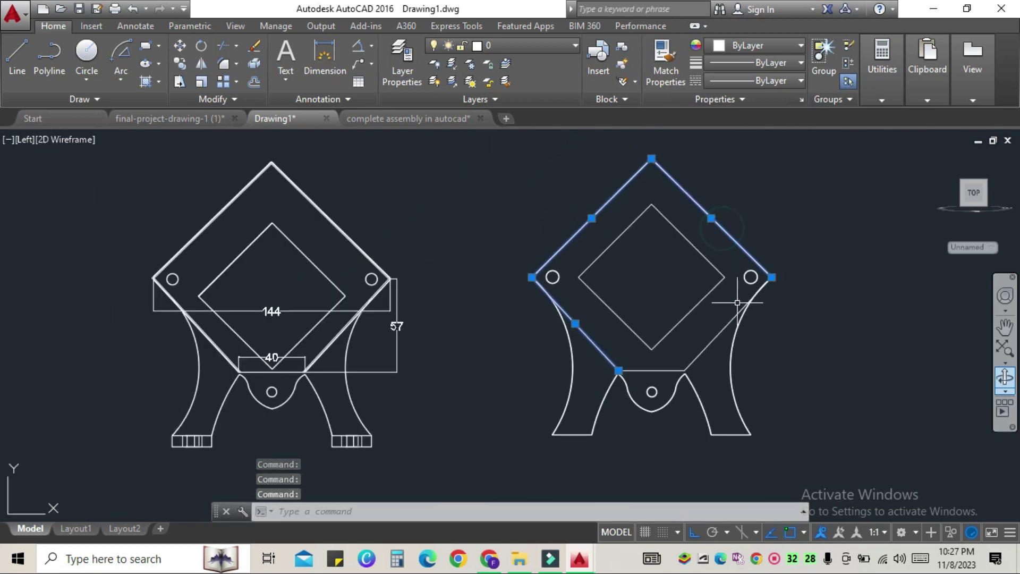
type("j")
key("Return")
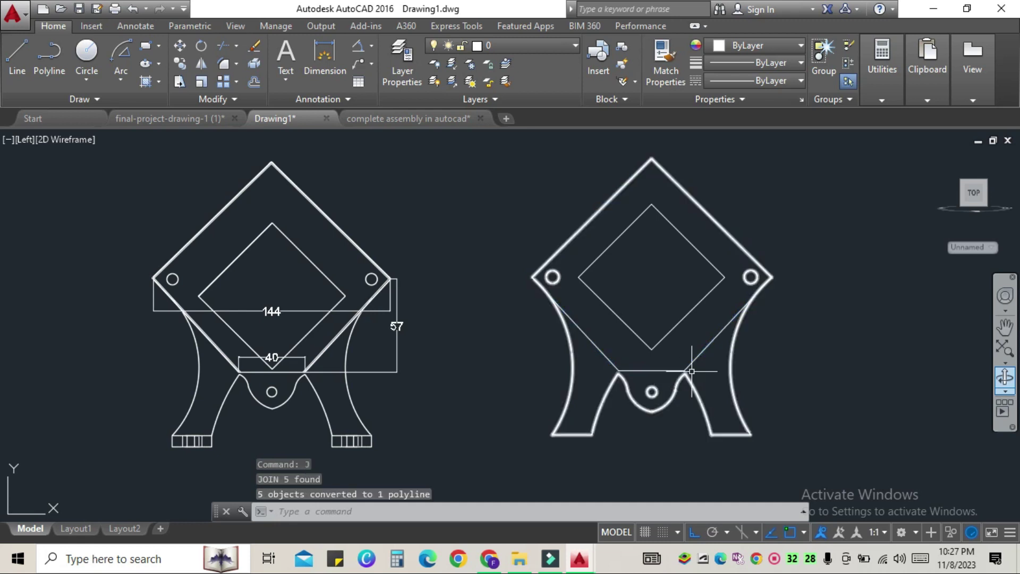
Switch to the southwest isometric view and select the joined outline
left_click(963, 204)
scroll(717, 226, "up", 2)
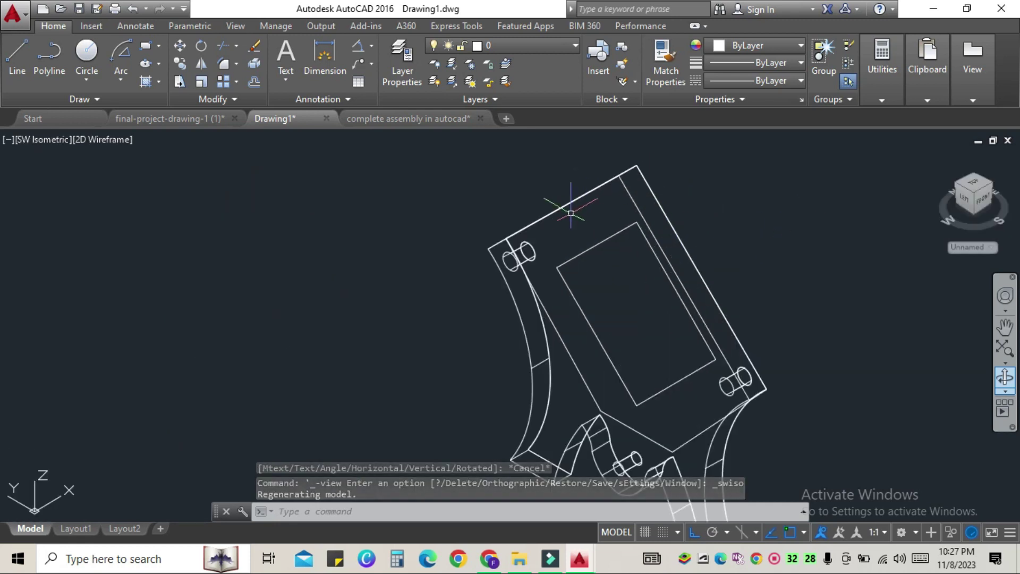
left_click(573, 365)
scroll(574, 366, "down", 2)
scroll(531, 334, "down", 1)
scroll(528, 337, "up", 4)
scroll(528, 337, "down", 2)
Orbit the model to an oblique view of the stand frame
left_click(1005, 377)
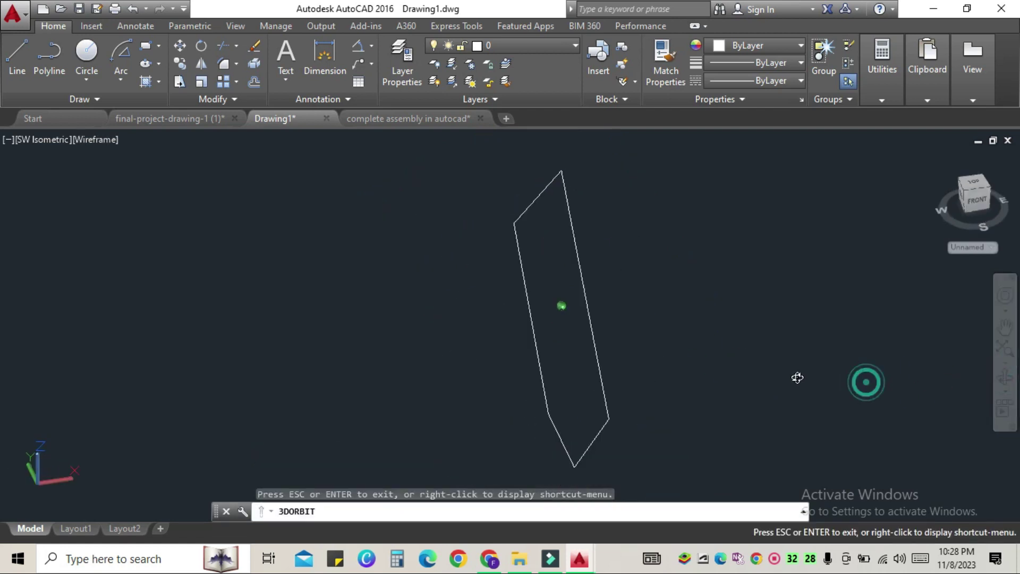
left_click_drag(865, 380, 724, 364)
left_click_drag(850, 400, 806, 369)
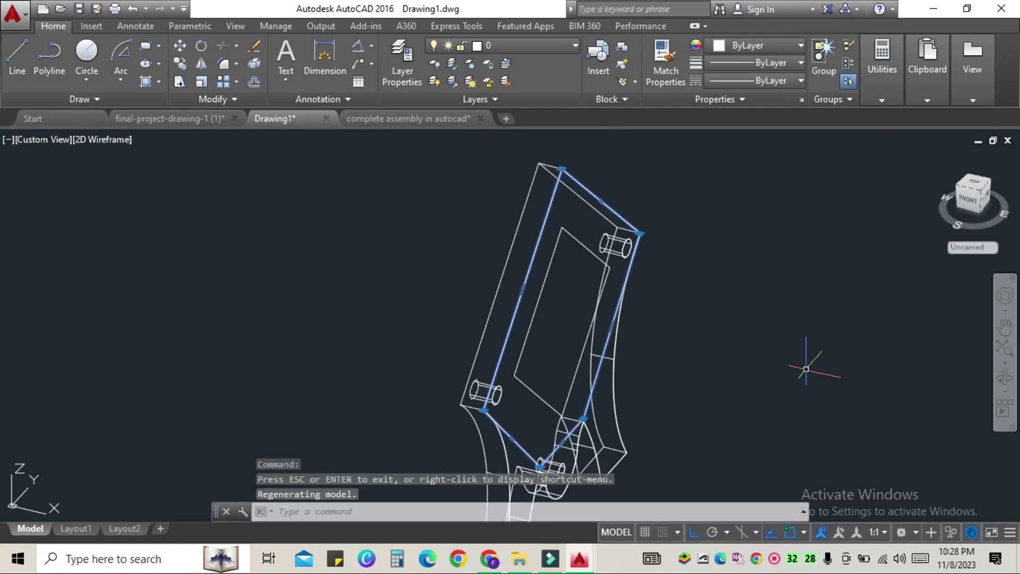
scroll(792, 346, "down", 2)
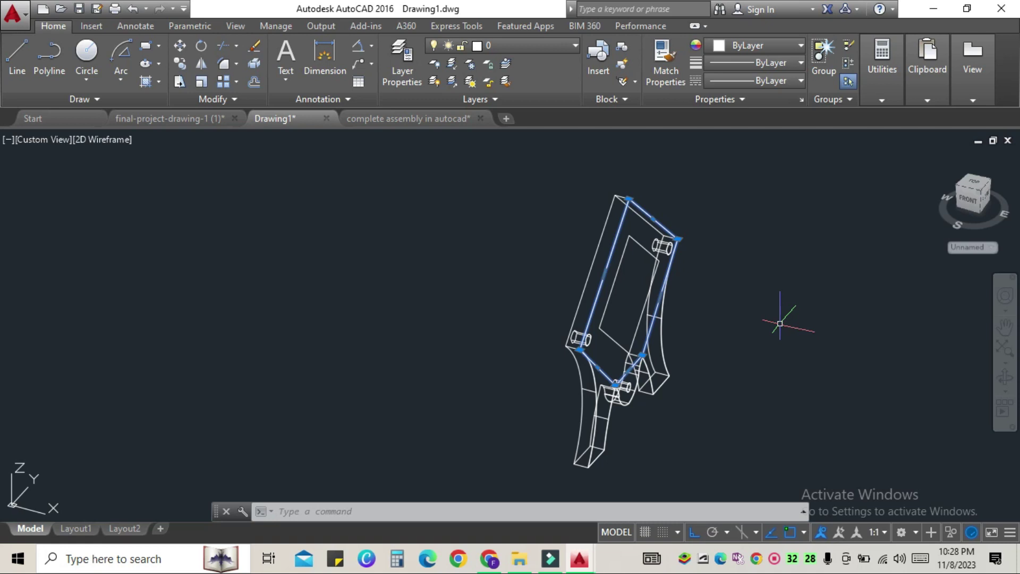
Press-pull the plate region 16 units and extrude the diamond block region
type("PRES")
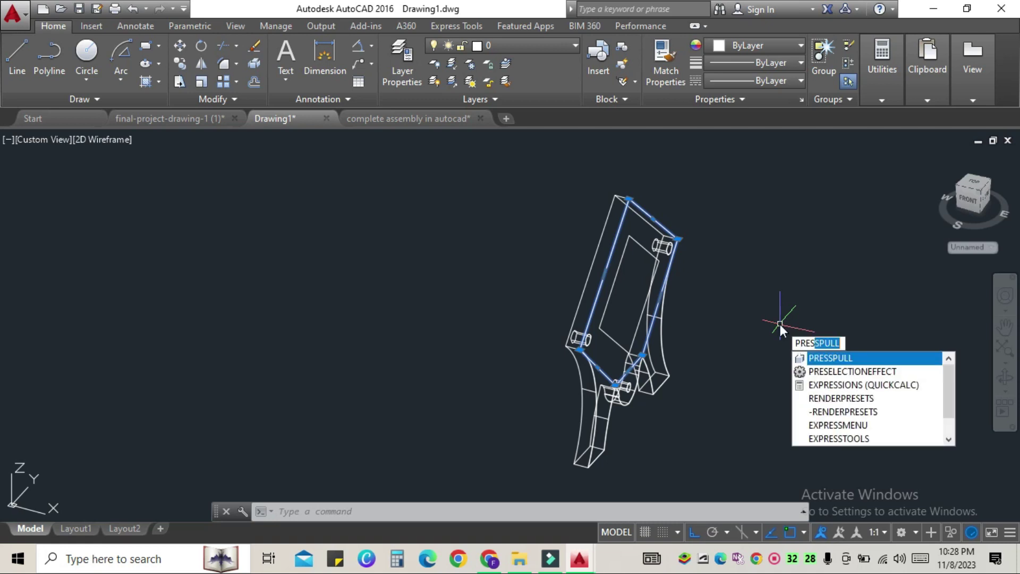
key("Return")
left_click(629, 294)
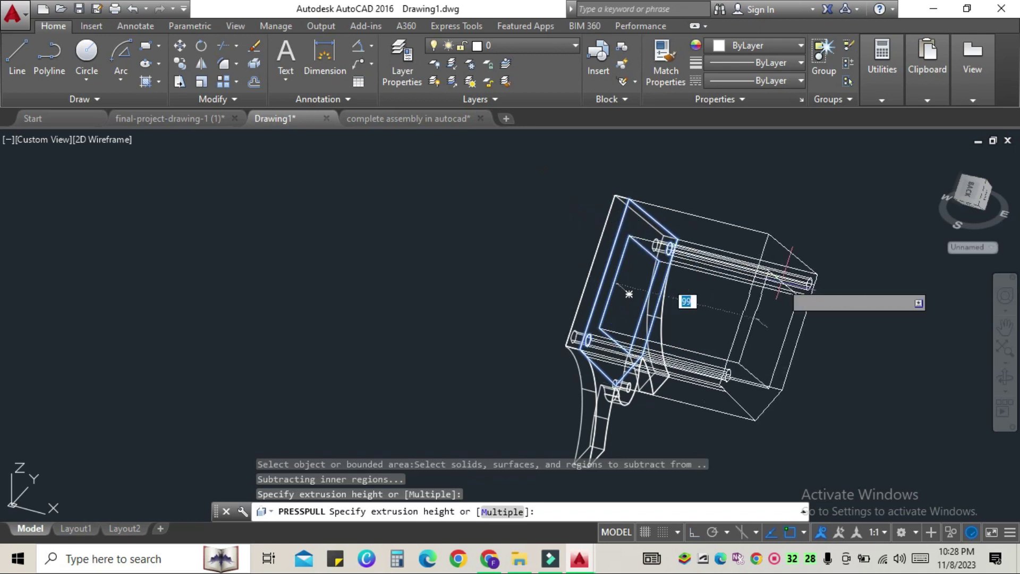
left_click(770, 290)
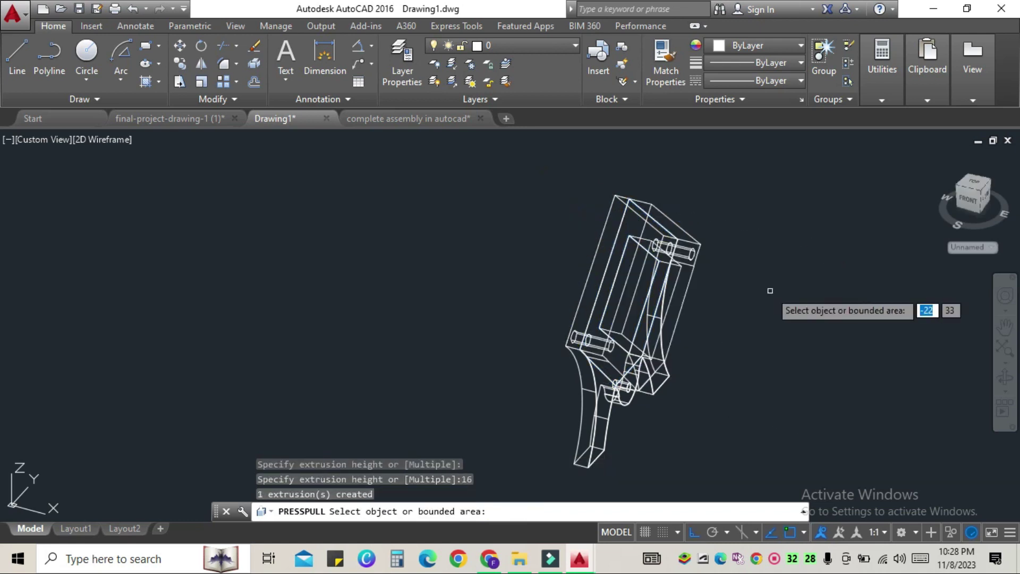
left_click(611, 285)
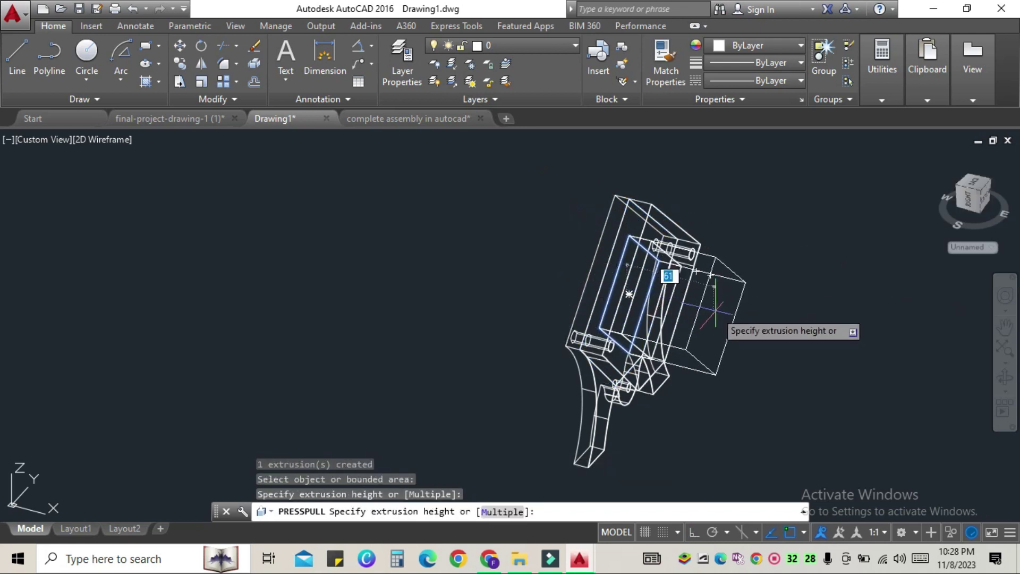
left_click(796, 338)
key("Return")
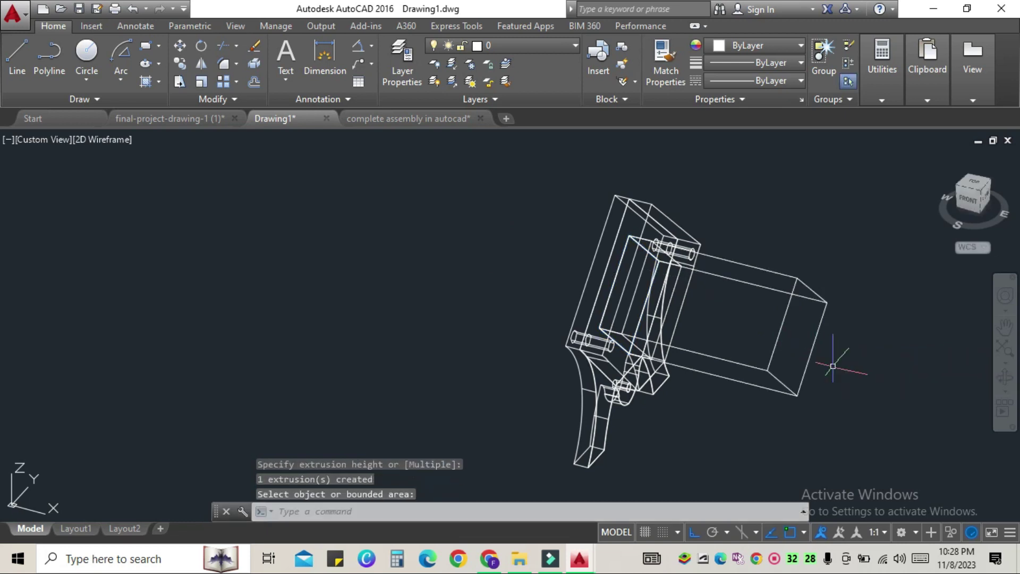
type("m")
Move the extruded block 15 units
key("Return")
left_click(791, 335)
key("Return")
left_click(821, 303)
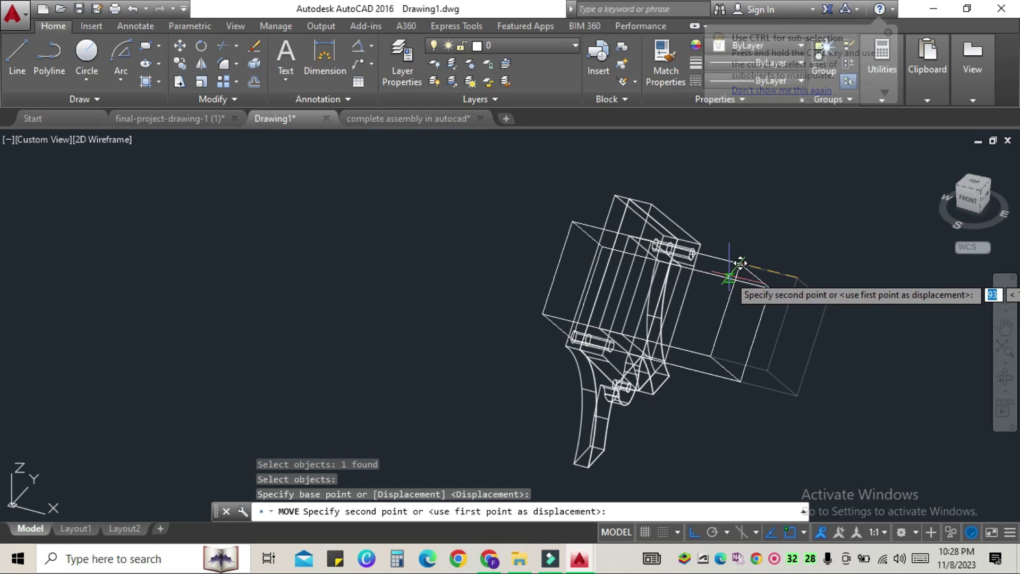
left_click(729, 275)
key("ctrl+z")
key("Return")
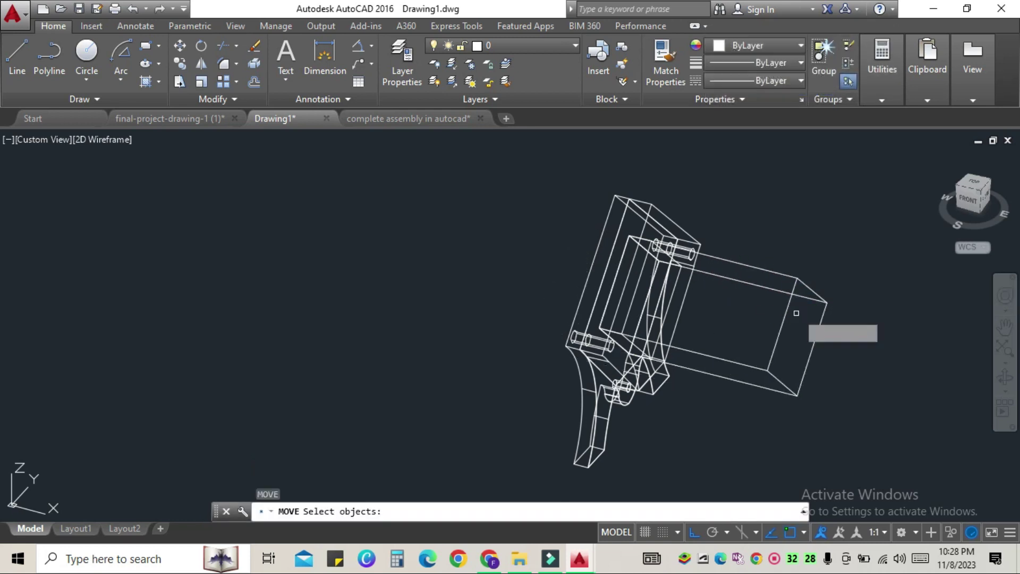
left_click(790, 287)
key("Return")
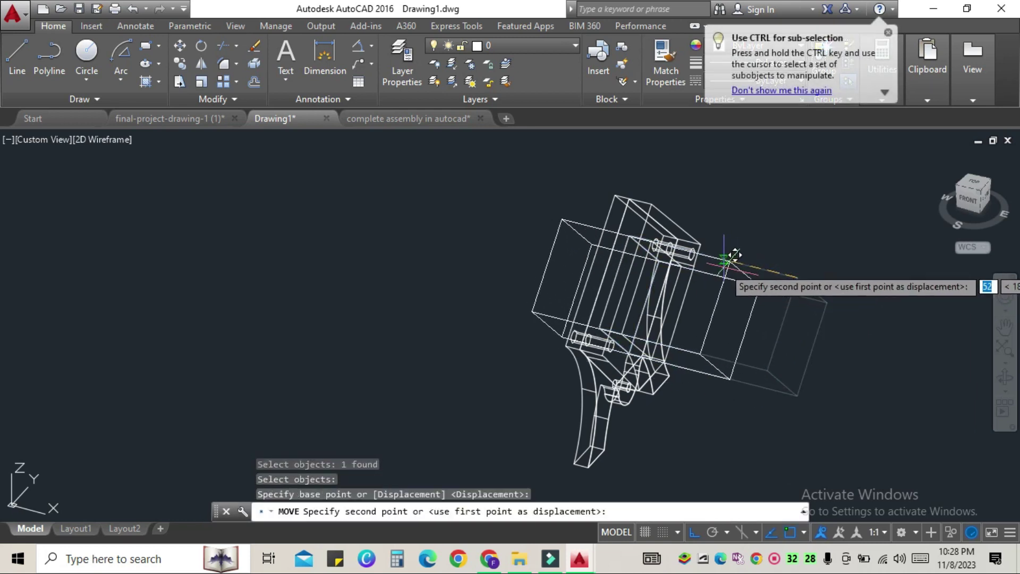
type("15")
key("Return")
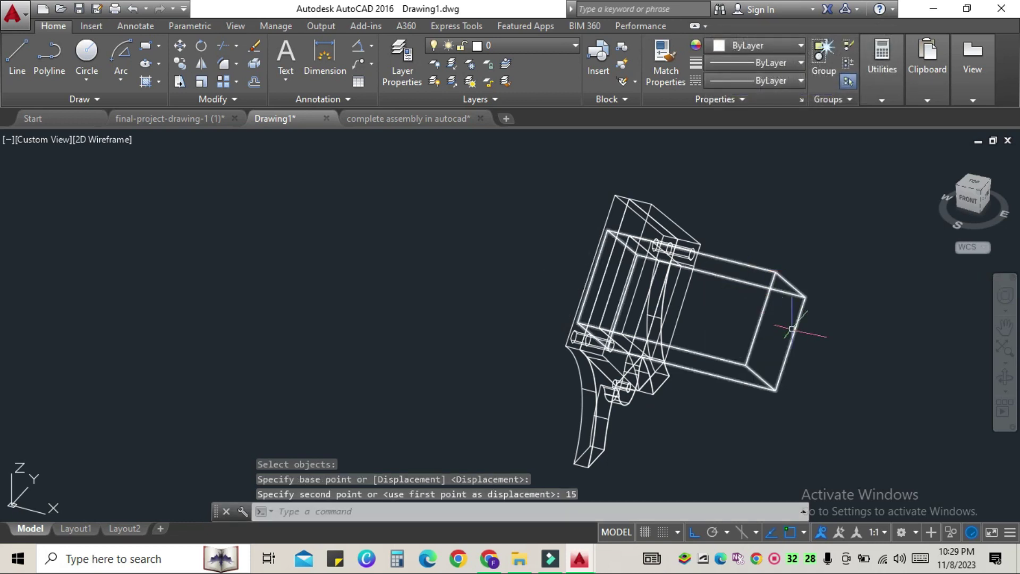
key("Escape")
Set the Shaded visual style and orbit to view the model from behind
left_click(107, 140)
left_click(144, 245)
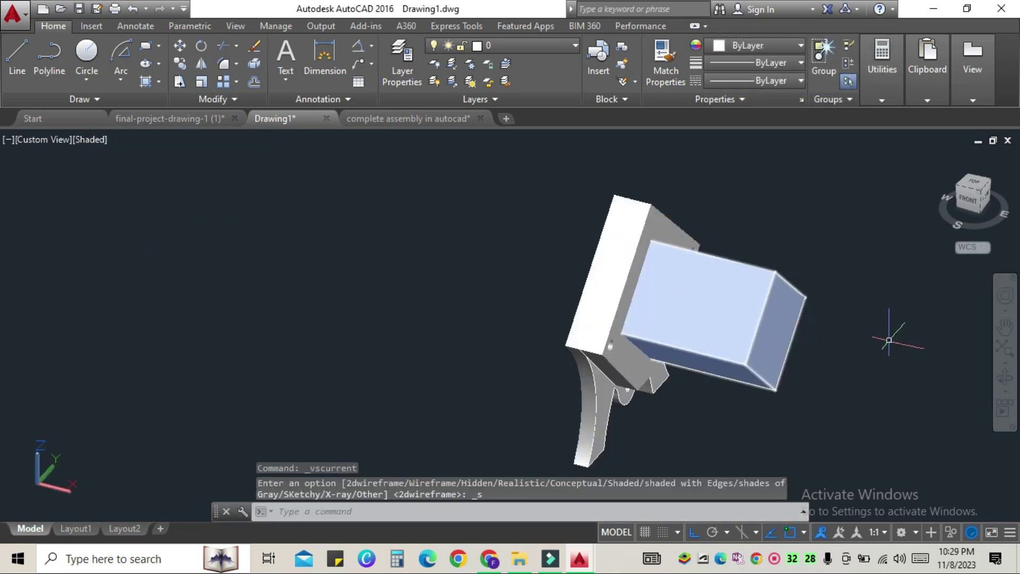
left_click(1005, 377)
mouse_move(918, 360)
left_mouse_down()
mouse_move(562, 341)
mouse_move(724, 346)
left_mouse_up()
key("Escape")
Subtract the extruded block from the frame part with SU
type("su")
key("Return")
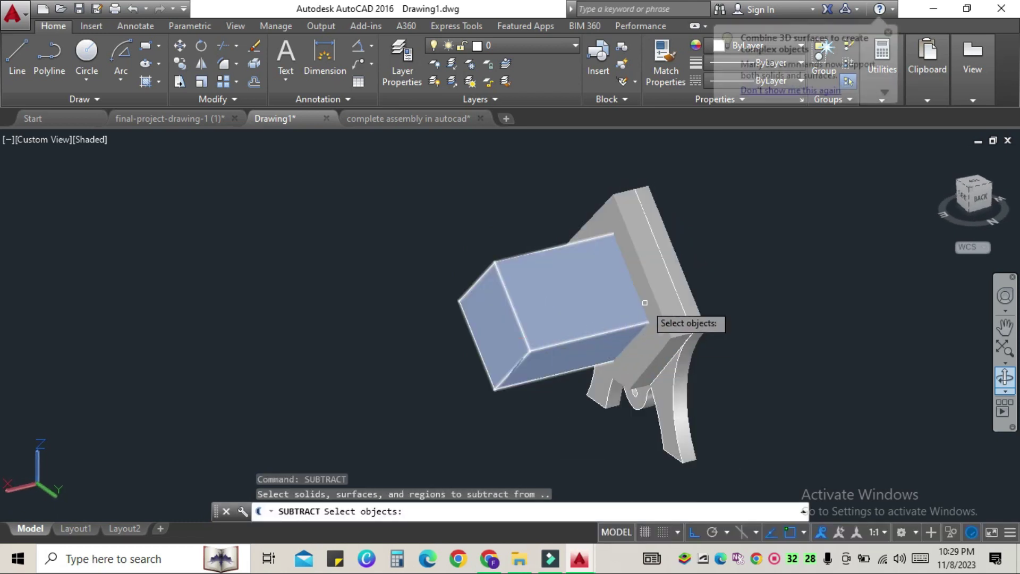
left_click(735, 312)
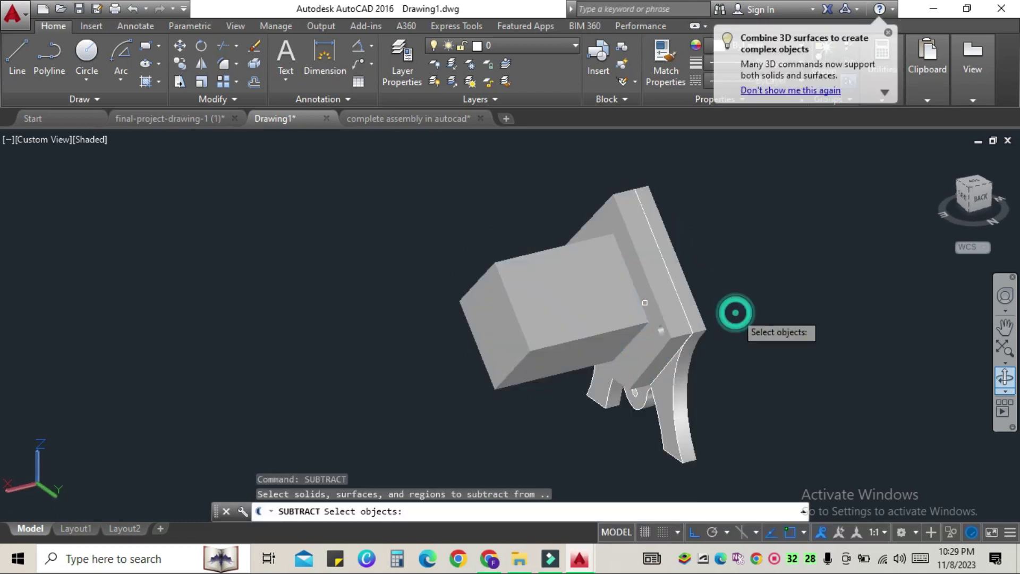
left_click(697, 318)
key("Return")
left_click(567, 301)
left_click(1005, 378)
mouse_move(895, 346)
left_mouse_down()
mouse_move(785, 346)
mouse_move(831, 348)
left_mouse_up()
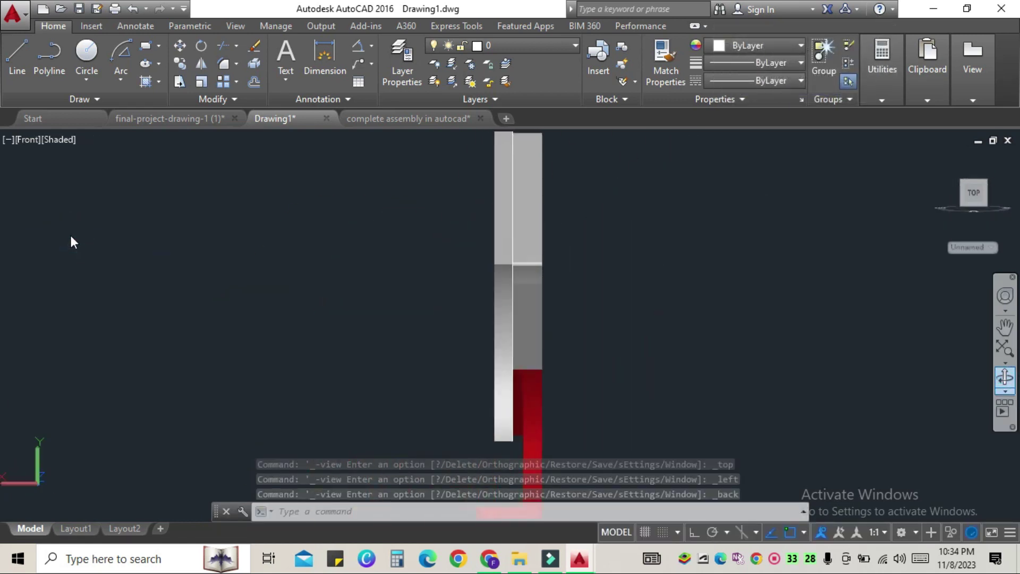
In Bottom view, dimension the lug's outer arc R12 and its hole R4
left_click(27, 139)
left_click(58, 193)
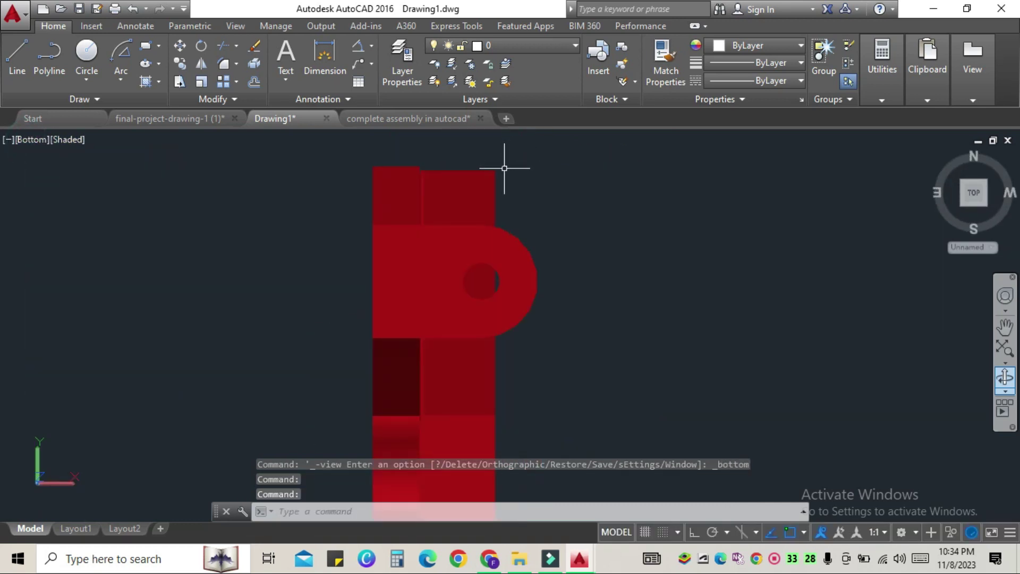
left_click(365, 48)
left_click(387, 126)
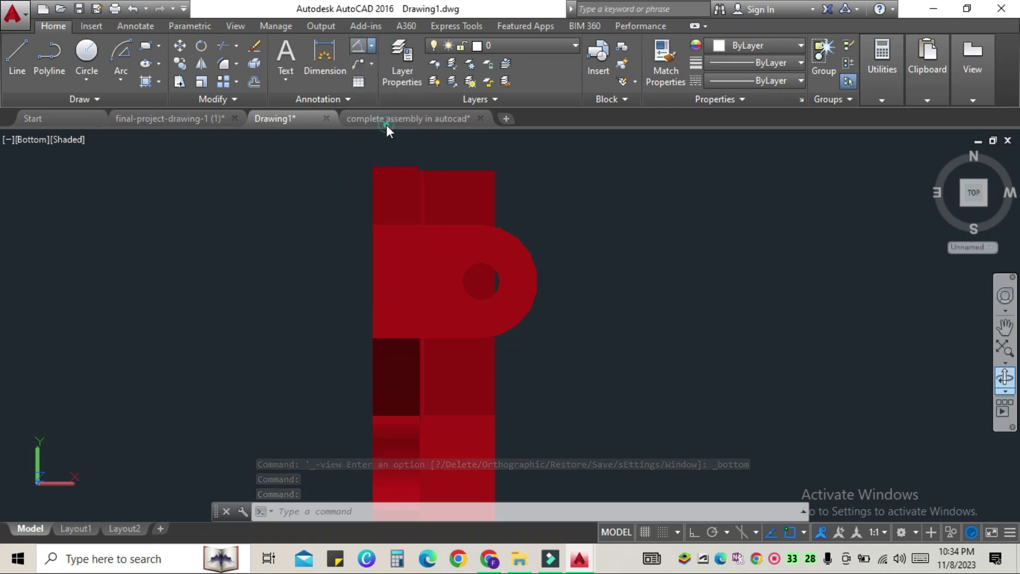
left_click(372, 49)
left_click(392, 193)
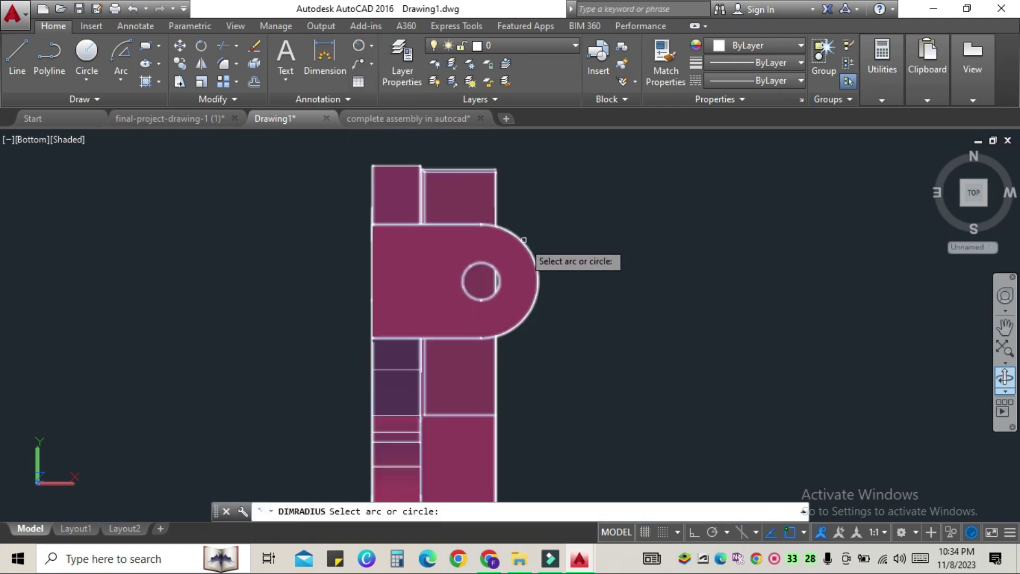
left_click(520, 243)
left_click(558, 242)
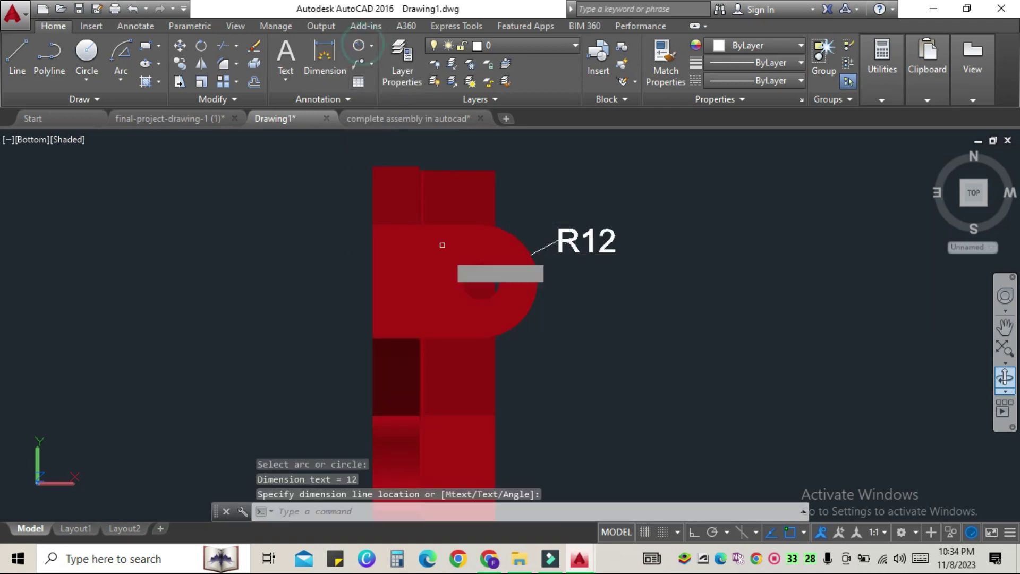
key("Return")
left_click(496, 270)
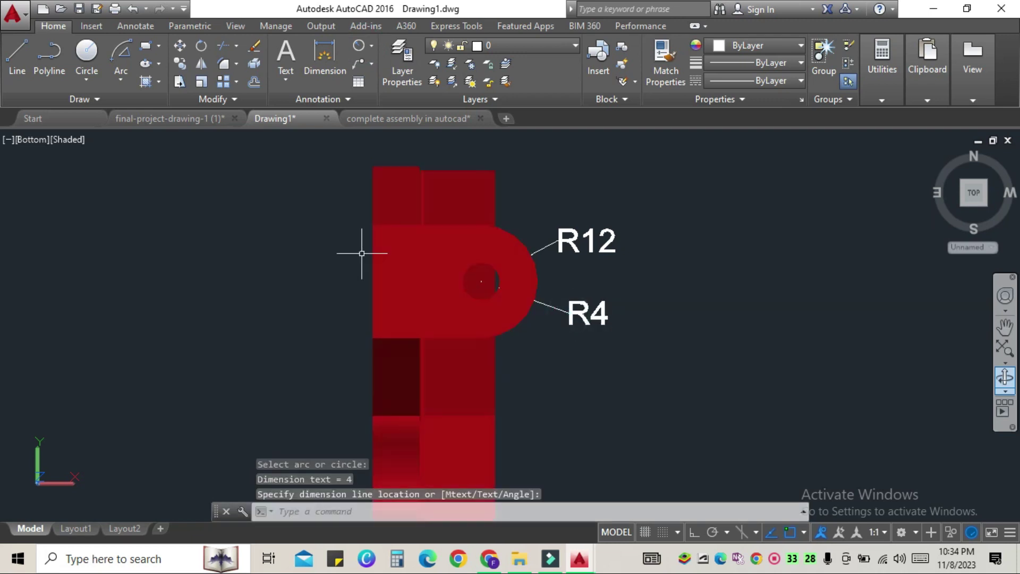
Switch to 2D Wireframe and add a 23-unit linear dimension along the part edge
left_click(58, 142)
left_click(69, 175)
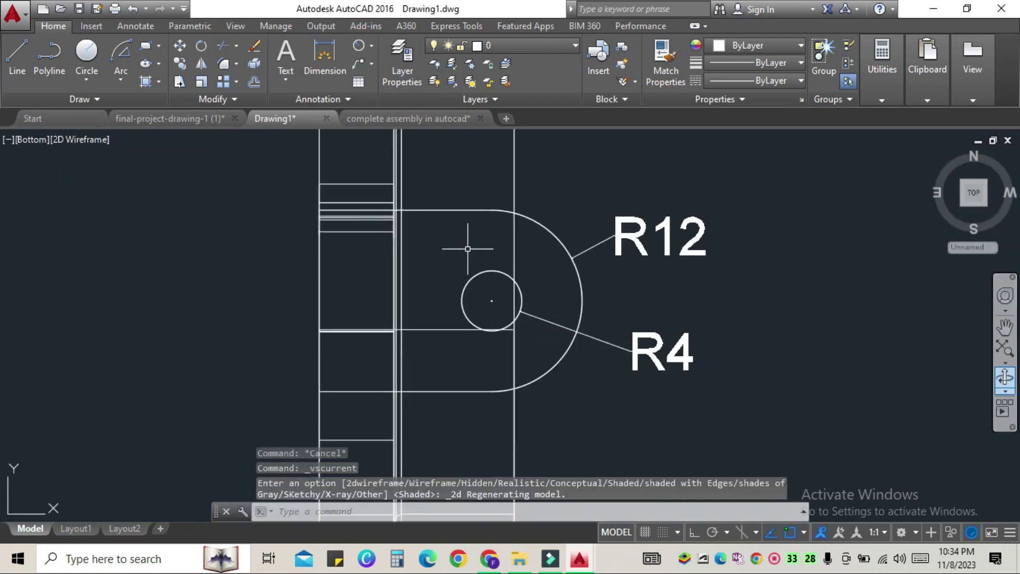
scroll(468, 248, "down", 3)
type("dli")
key("Return")
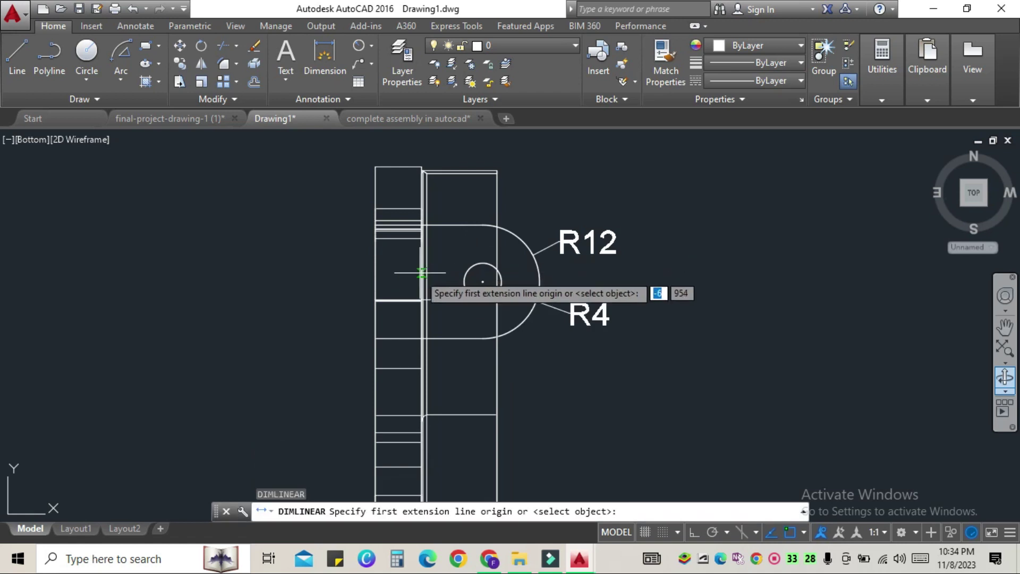
left_click(377, 339)
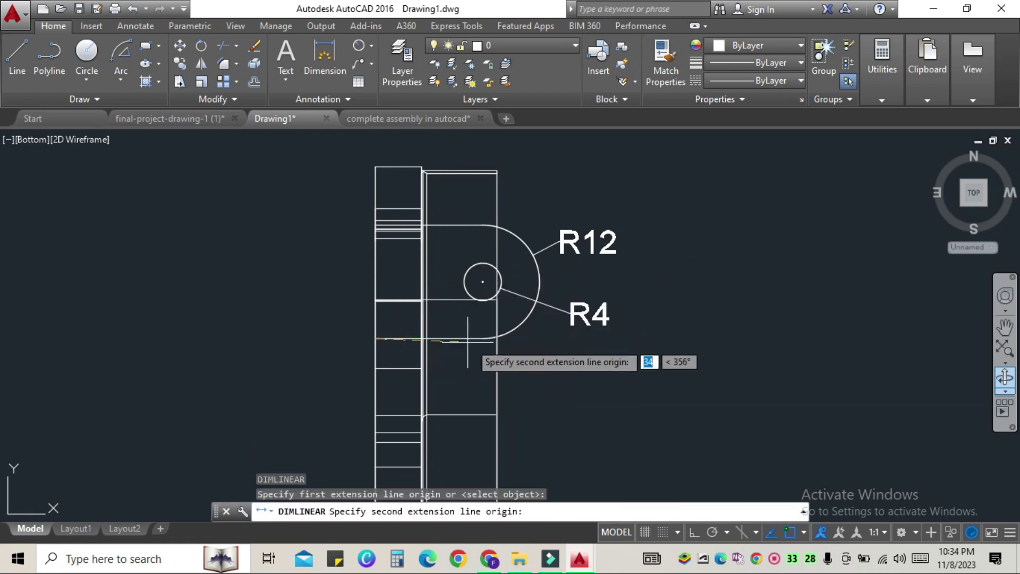
left_click(482, 338)
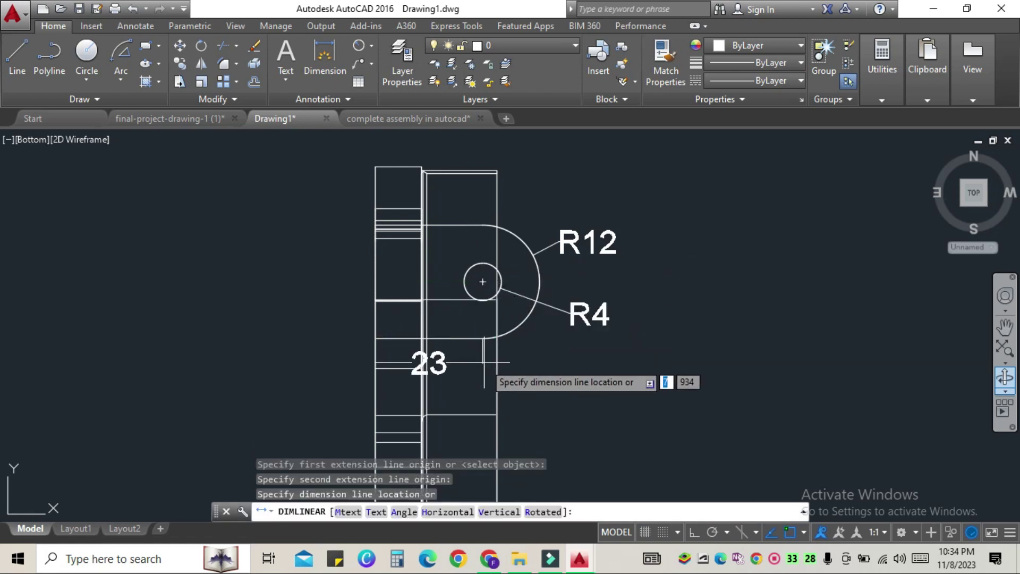
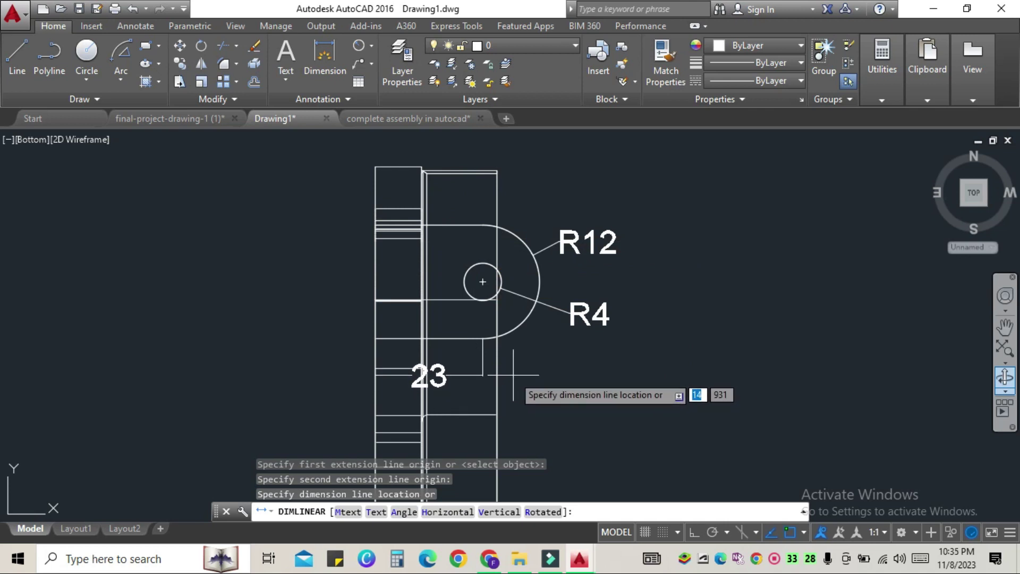
Place the 23 linear dimension above the part's top, abandoning the next dimension
left_click(436, 170)
left_click(327, 51)
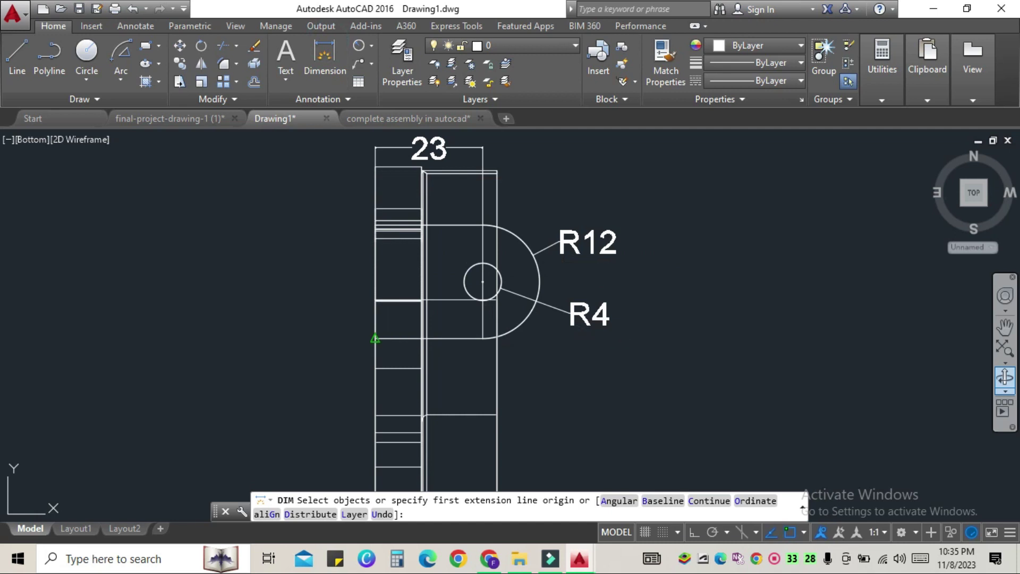
left_click(375, 338)
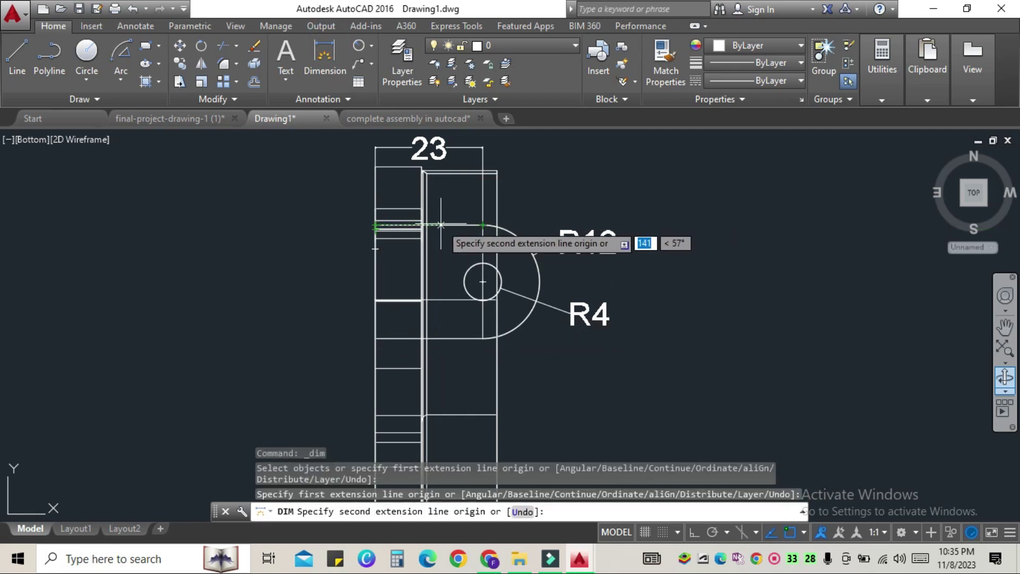
key("Escape")
scroll(413, 245, "down", 2)
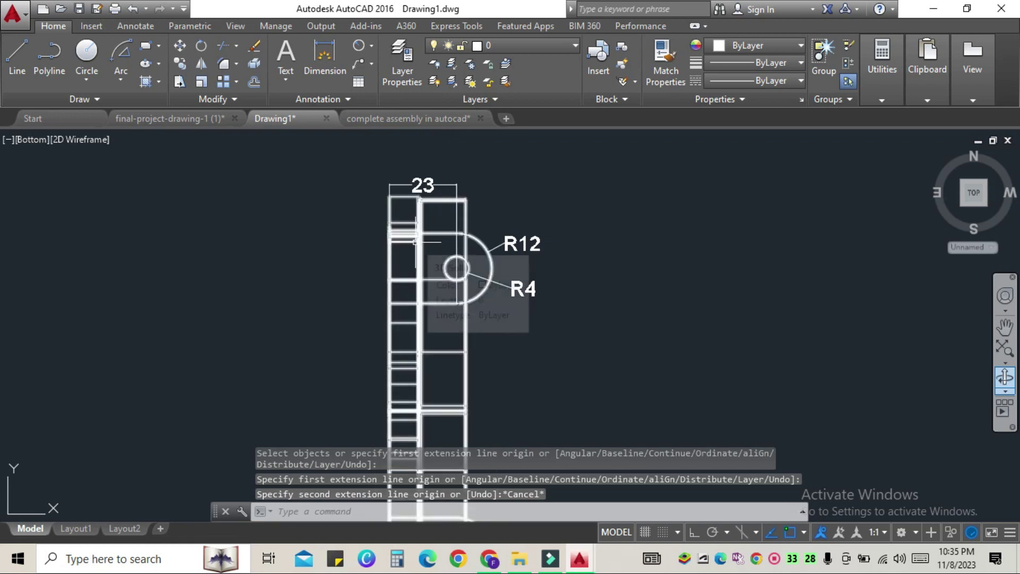
Switch the viewport to the SW Isometric preset view
left_click(38, 136)
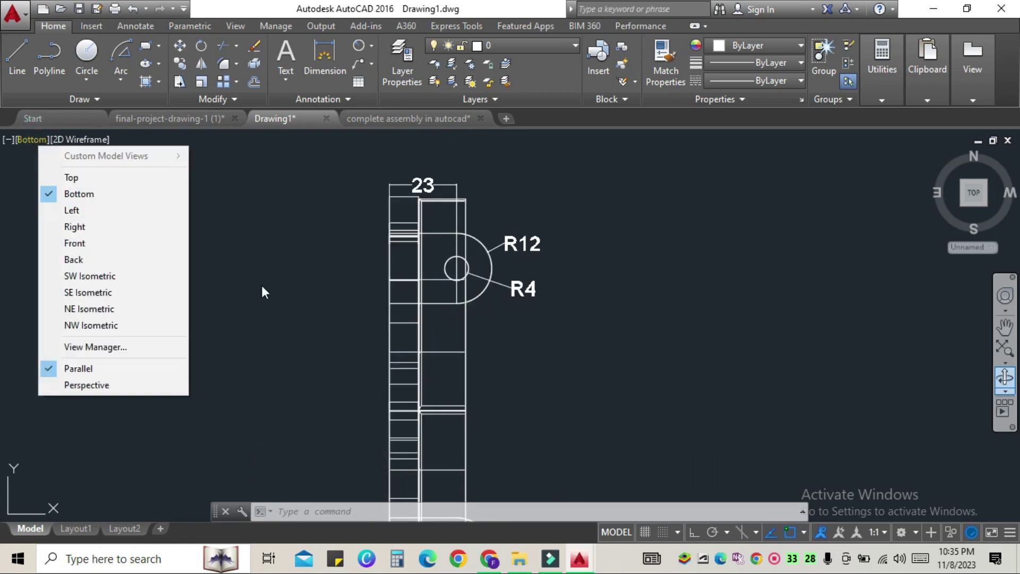
left_click(261, 286)
scroll(296, 285, "down", 2)
key("Escape")
scroll(284, 275, "up", 3)
left_click(33, 140)
left_click(80, 276)
scroll(564, 414, "up", 5)
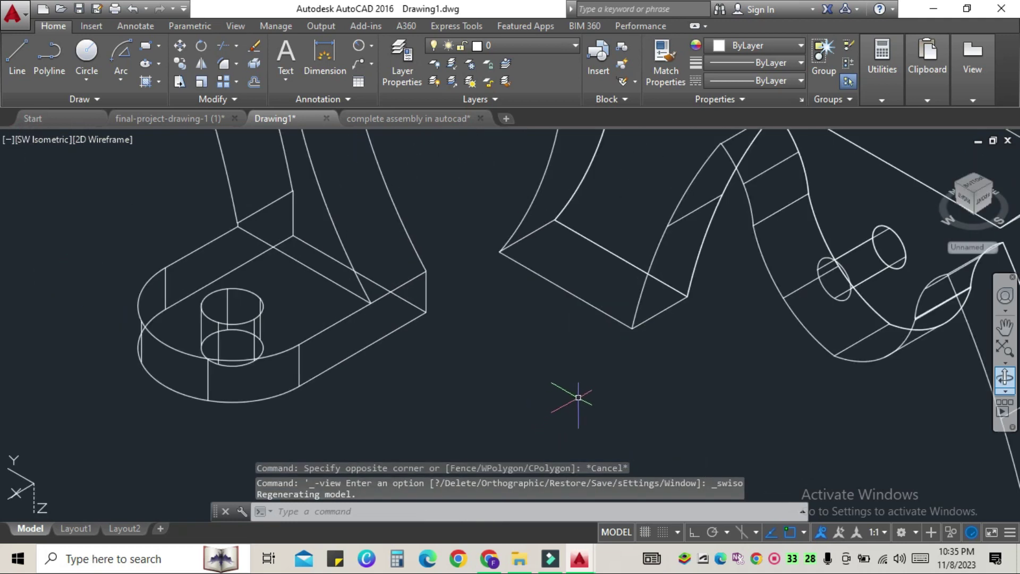
Draw a 24-unit tab edge from the base's upper corner
type("l")
key("Return")
left_click(687, 296)
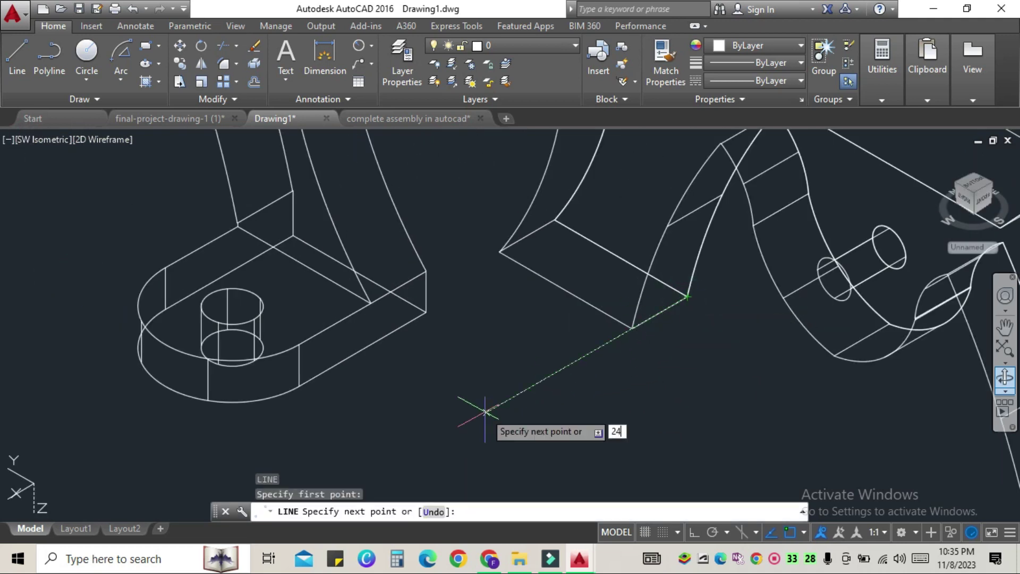
key("Return")
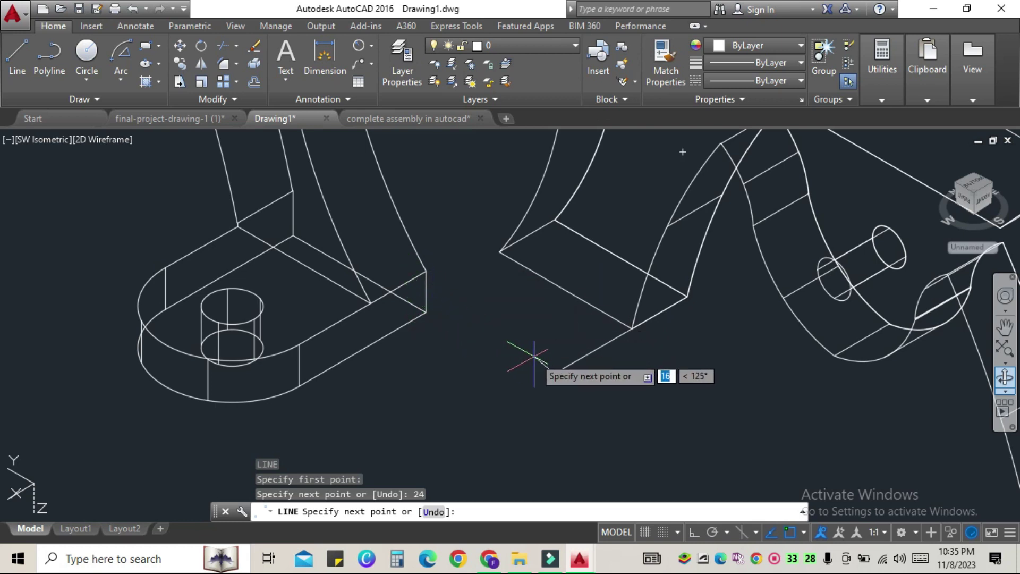
key("Escape")
key("Return")
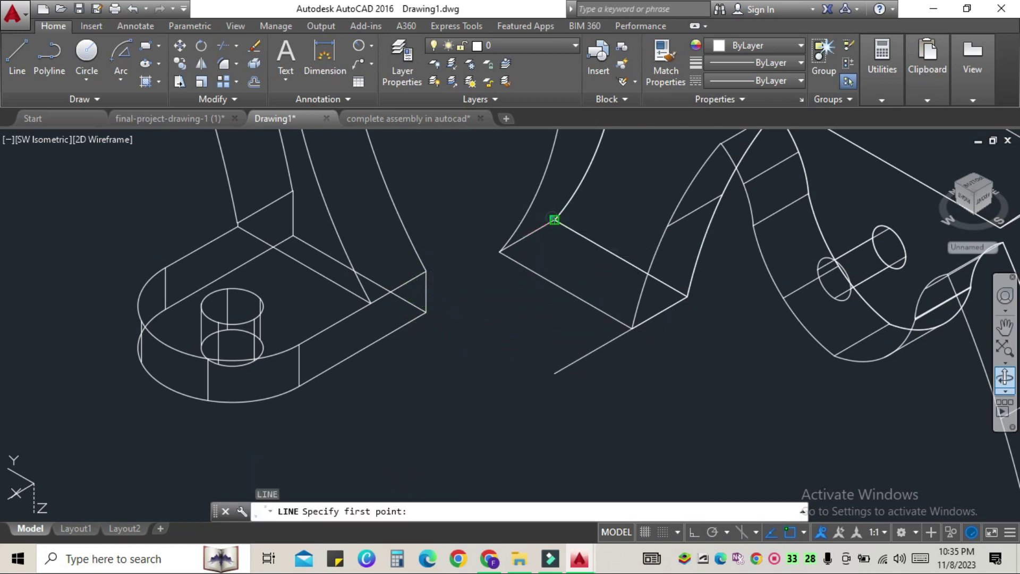
left_click(554, 219)
type("24")
key("Return")
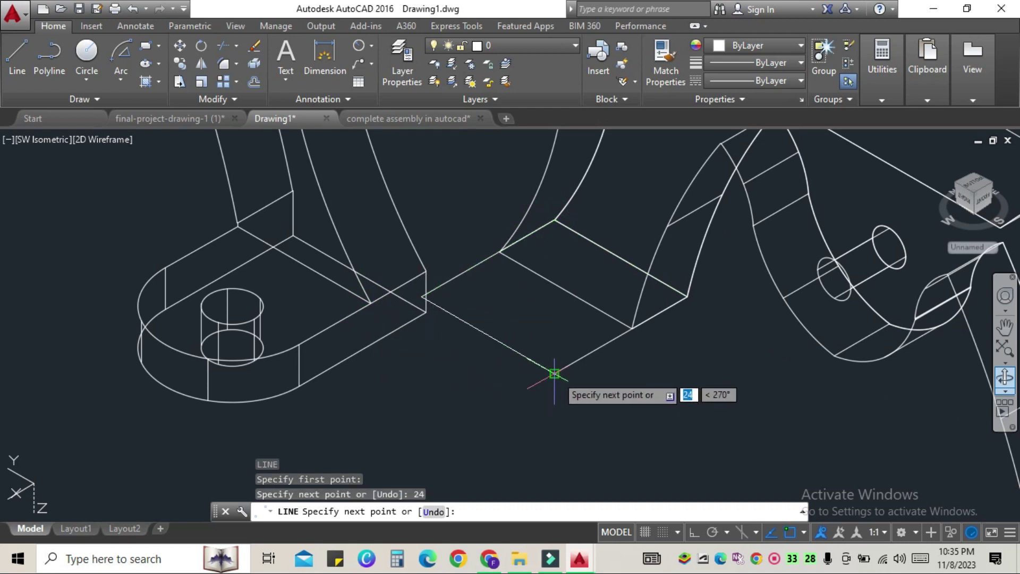
key("Escape")
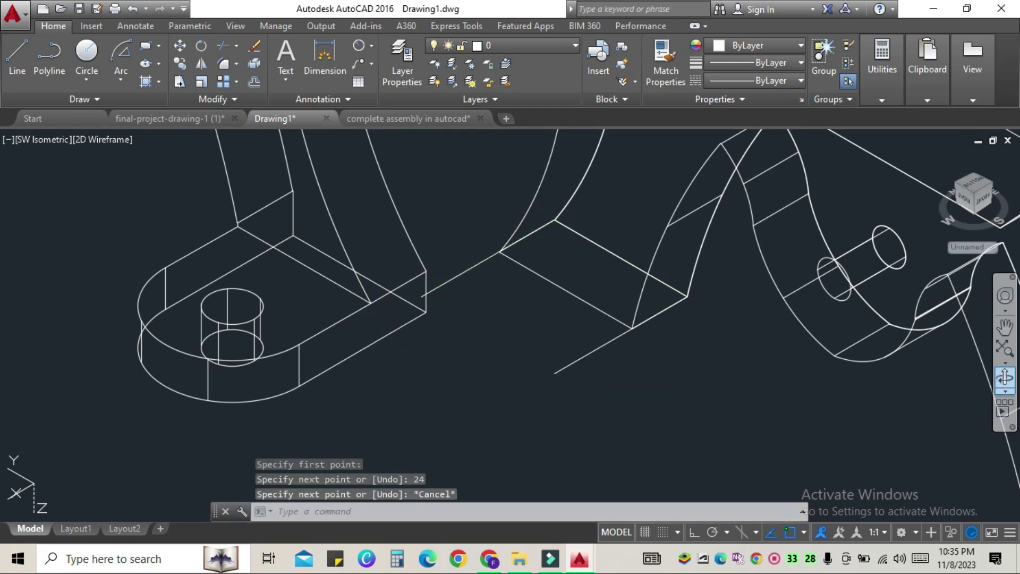
Draw the tab's second side edge
type("c")
key("Return")
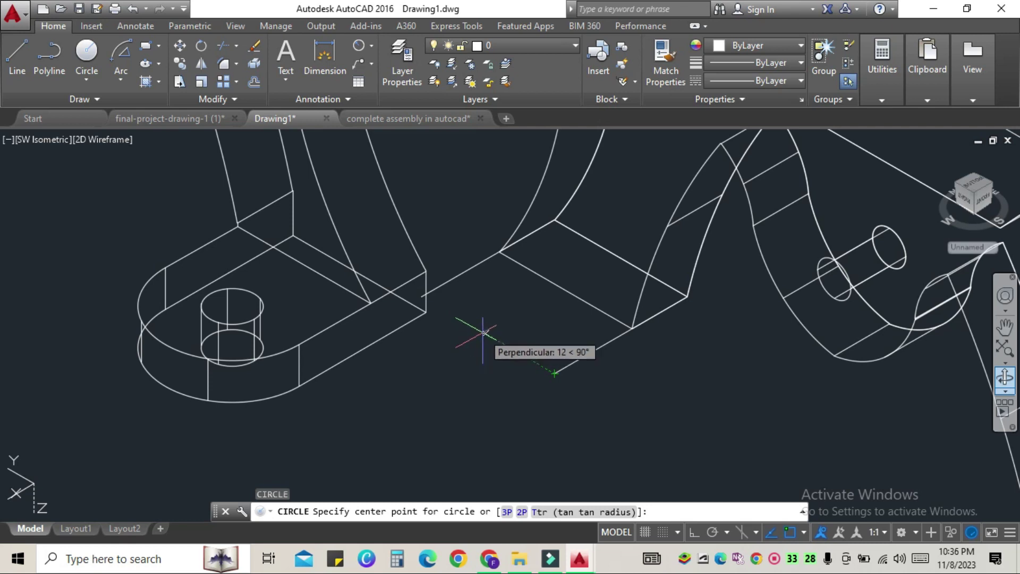
left_click(471, 329)
key("Escape")
key("Return")
left_click(554, 373)
left_click(426, 310)
key("Escape")
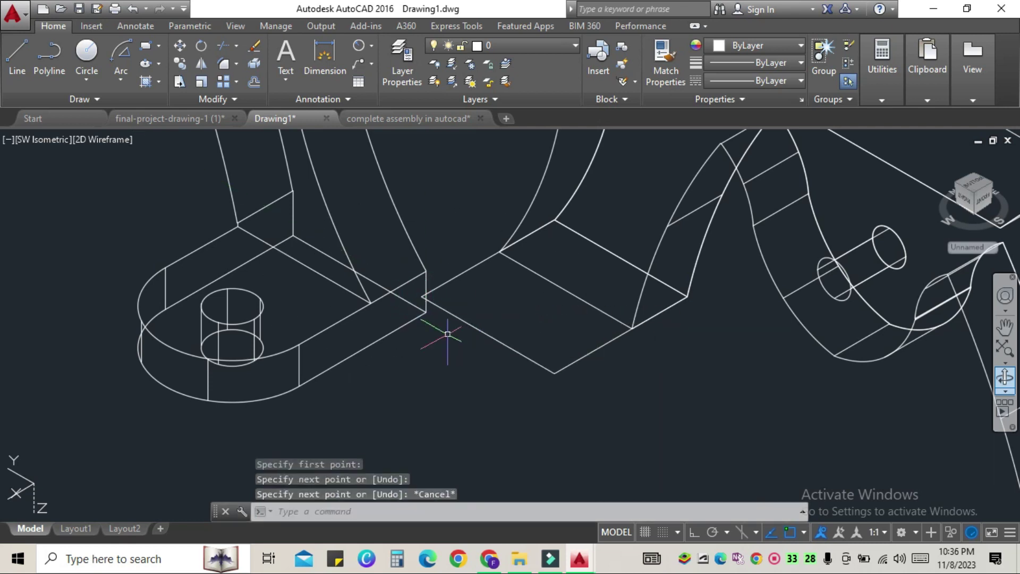
Draw the tab's outer end circle and a radius-4 hole at its centre
type("c")
key("Return")
left_click(488, 335)
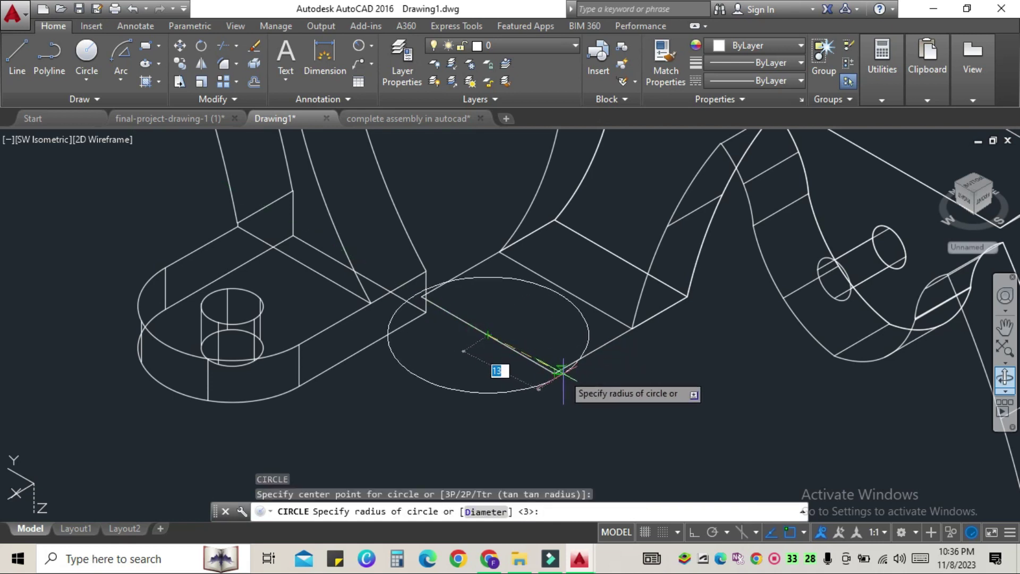
left_click(555, 372)
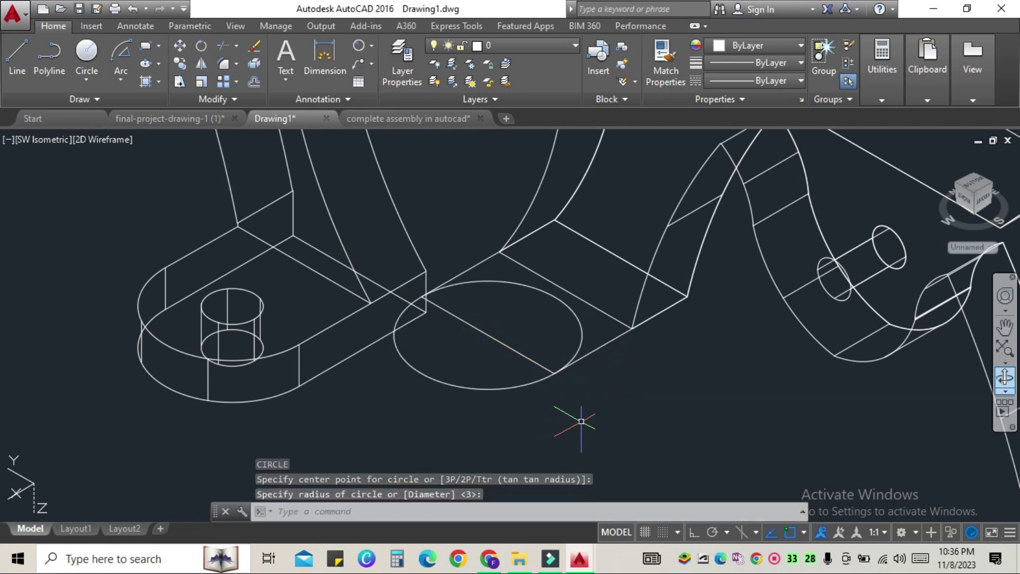
key("Return")
left_click(488, 335)
type("4")
key("Return")
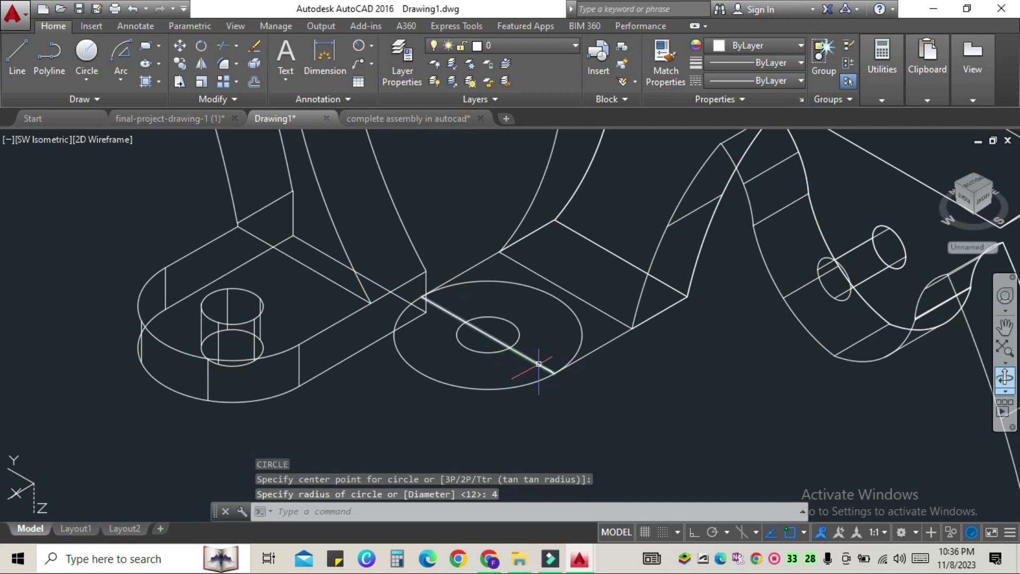
Break the outer circle and erase the leftover arc to form the rounded end
type("tr")
key("Return")
key("Return")
key("Escape")
type("b")
key("Return")
left_click(569, 306)
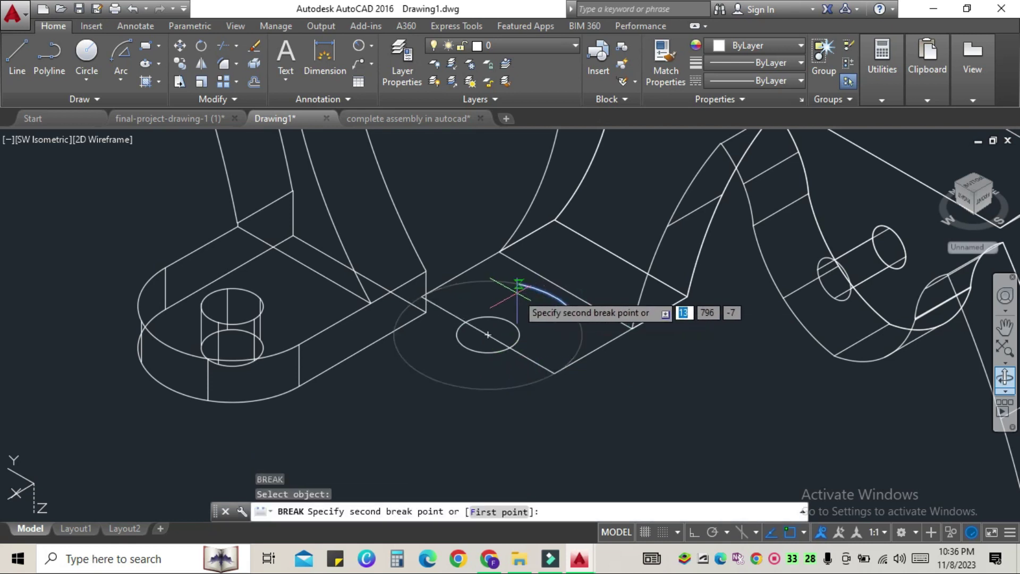
left_click(566, 335)
left_click(557, 300)
left_click(568, 306)
left_click(421, 296)
left_click(582, 335)
key("Escape")
key("Delete")
scroll(575, 423, "down", 4)
Draw the closing line across the tab's open side
middle_click_drag(575, 423, 555, 366)
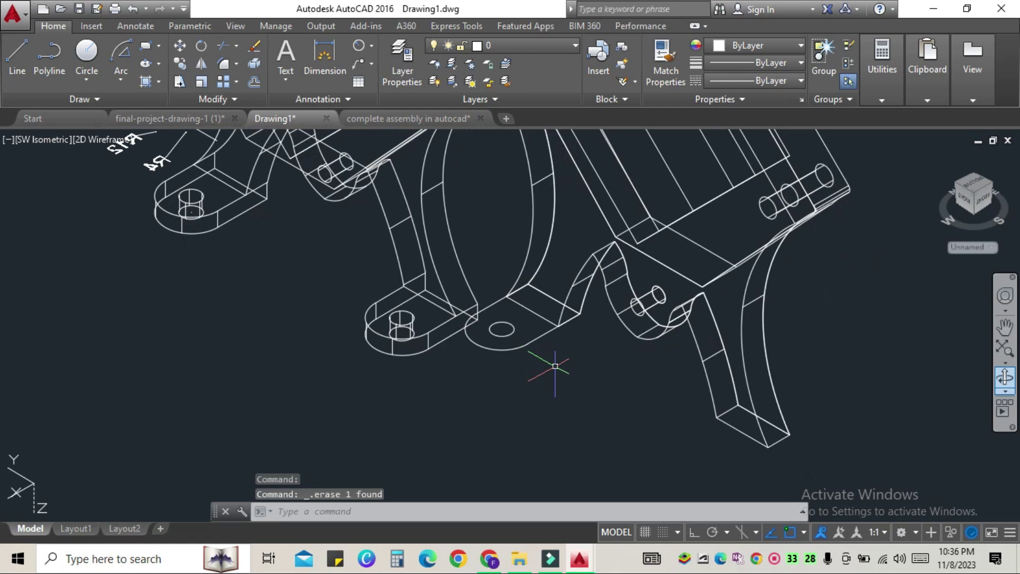
left_click(546, 332)
scroll(580, 314, "up", 1)
key("Escape")
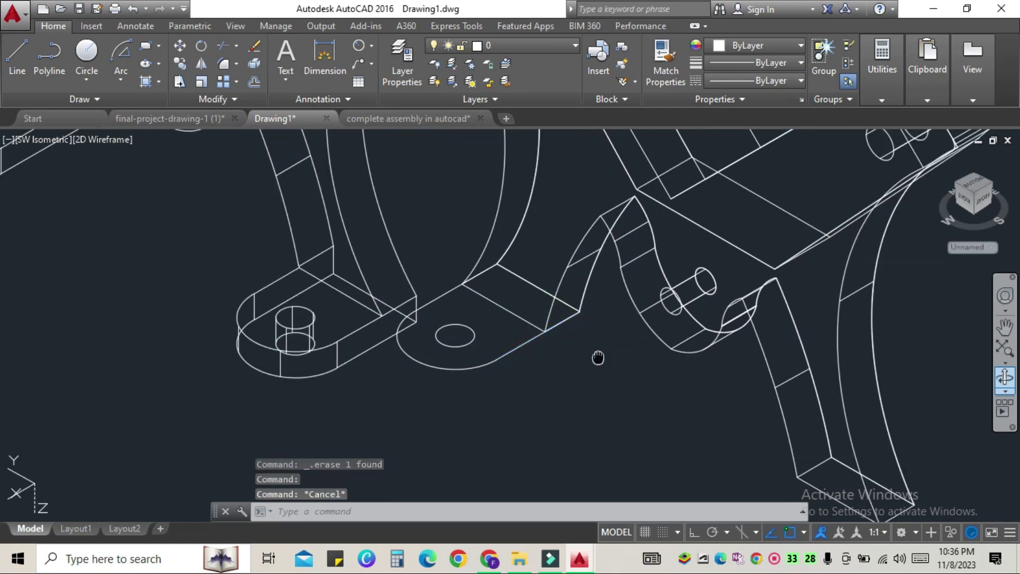
scroll(597, 358, "up", 1)
type("l")
key("Return")
left_click(592, 346)
left_click(508, 297)
key("Escape")
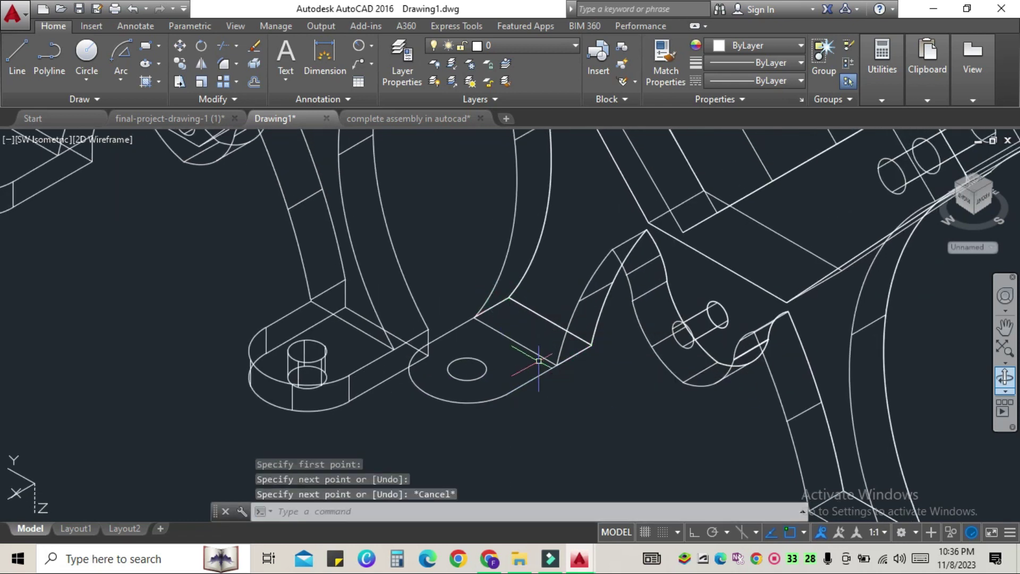
left_click(535, 313)
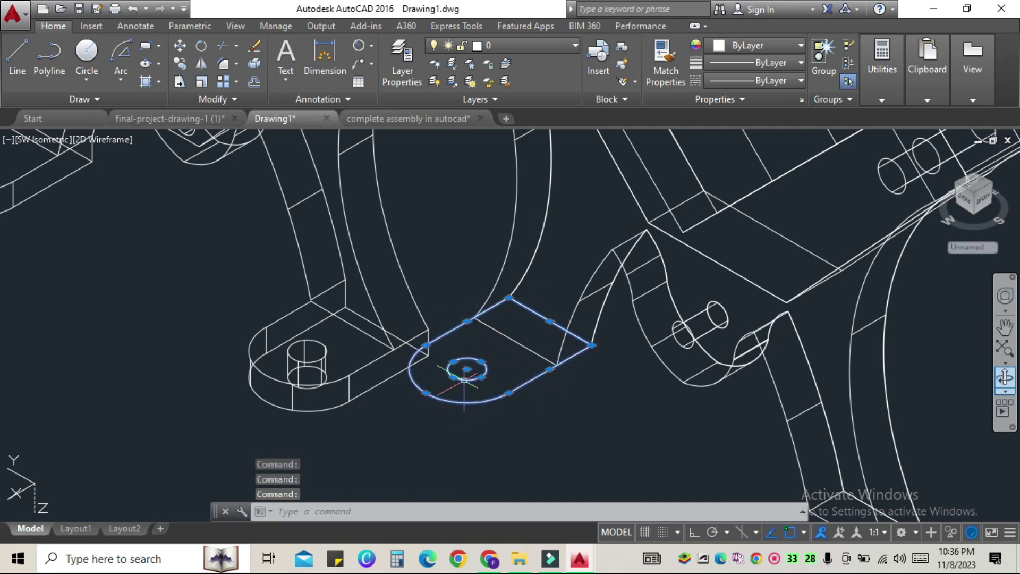
Join the four tab edges into a single polyline
left_click(519, 386)
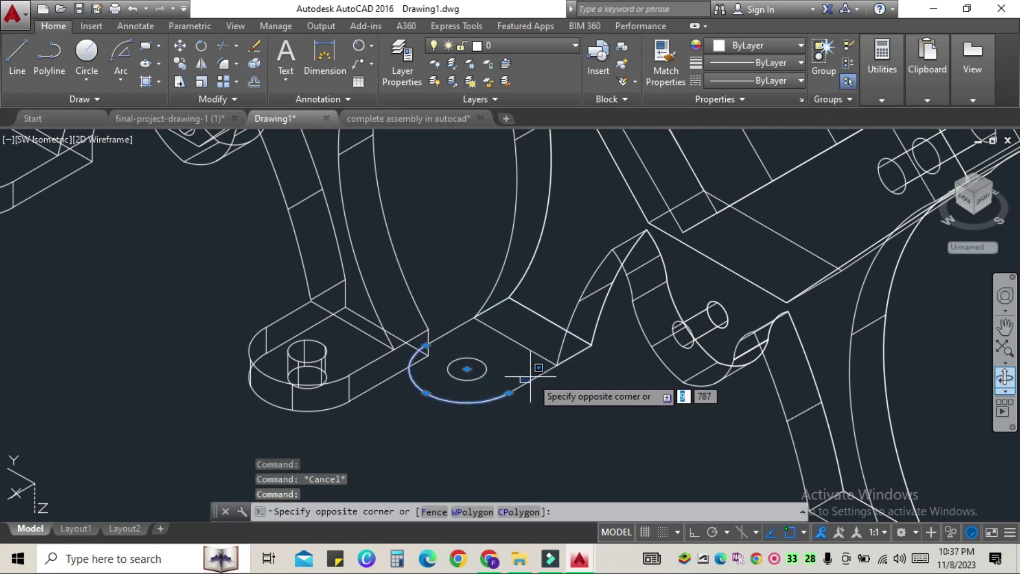
left_click(549, 321)
left_click(471, 321)
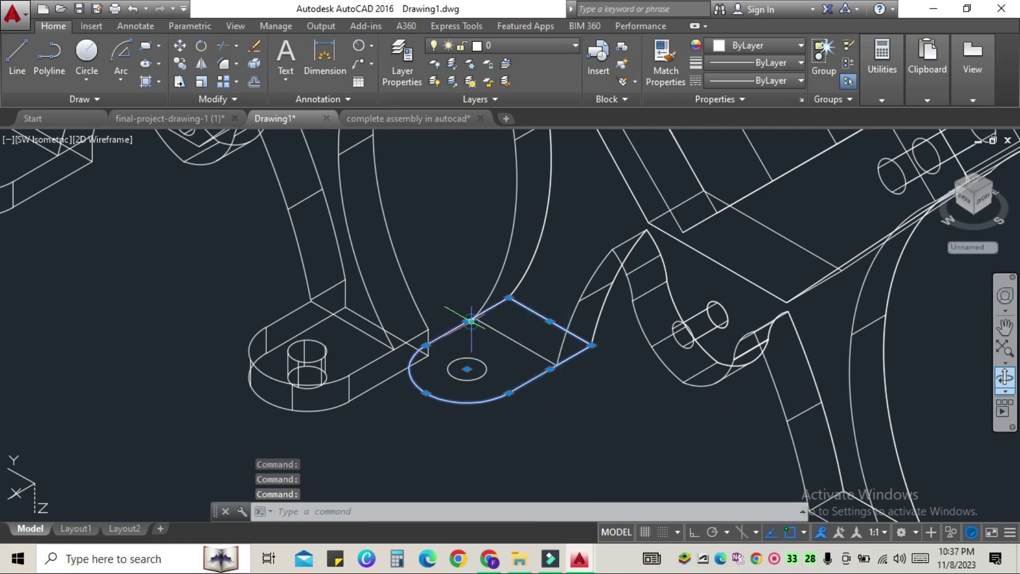
key("Return")
left_click(466, 357)
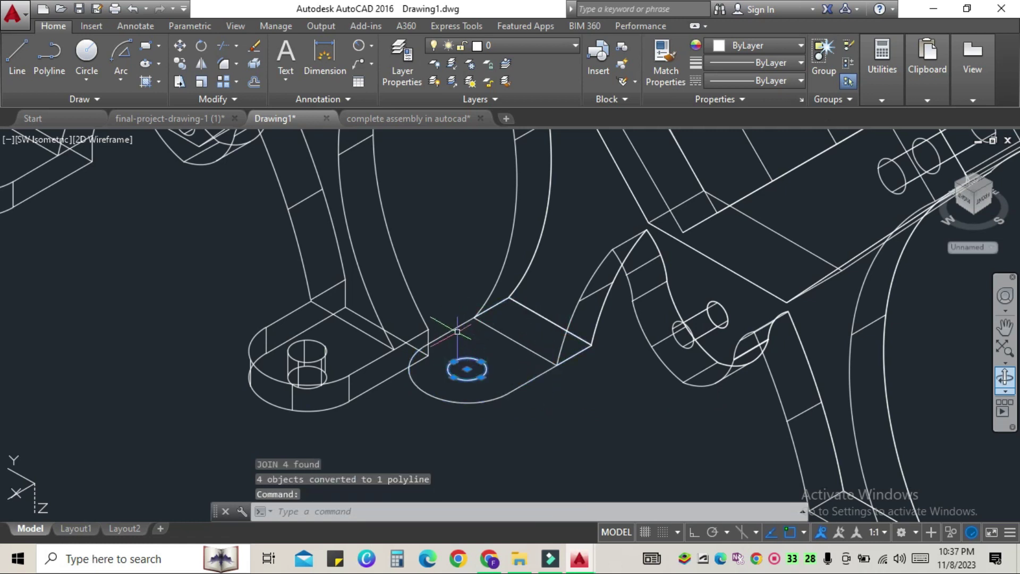
scroll(533, 412, "down", 3)
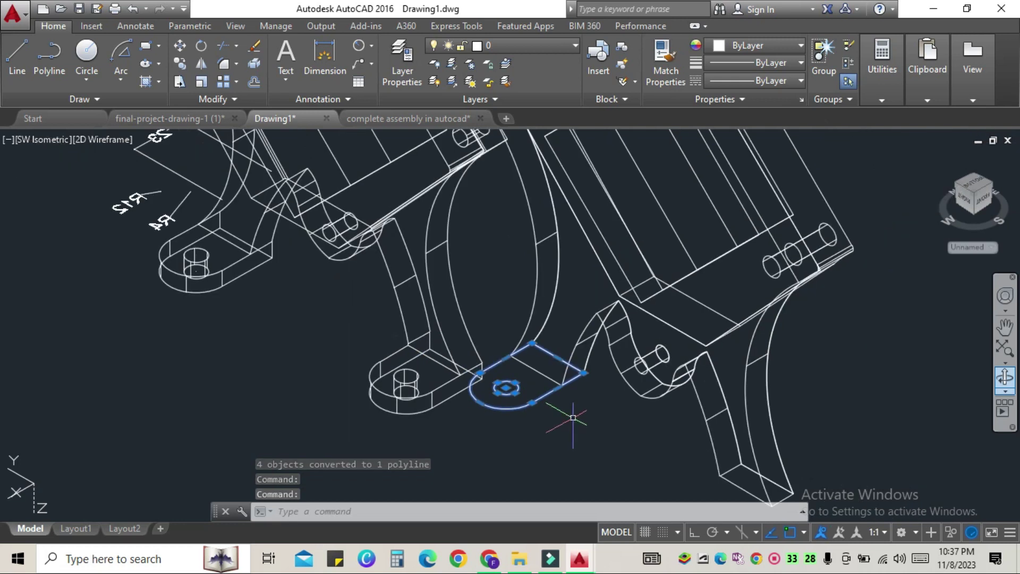
scroll(554, 379, "up", 1)
key("Return")
key("Escape")
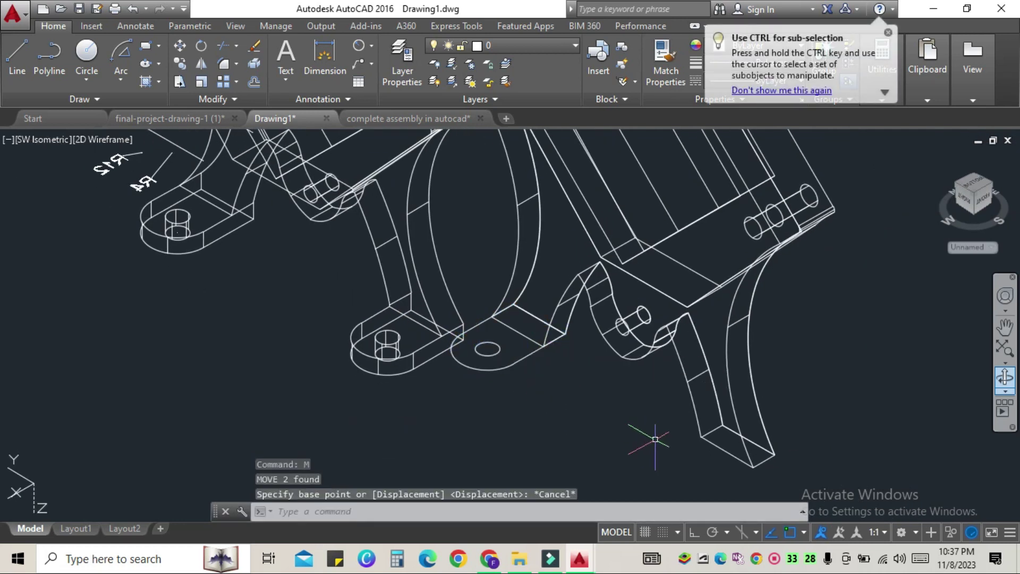
Draw the first 24-unit tab edge from the right leg's foot corner
middle_click_drag(655, 438, 641, 392)
type("l")
key("Return")
left_click(703, 378)
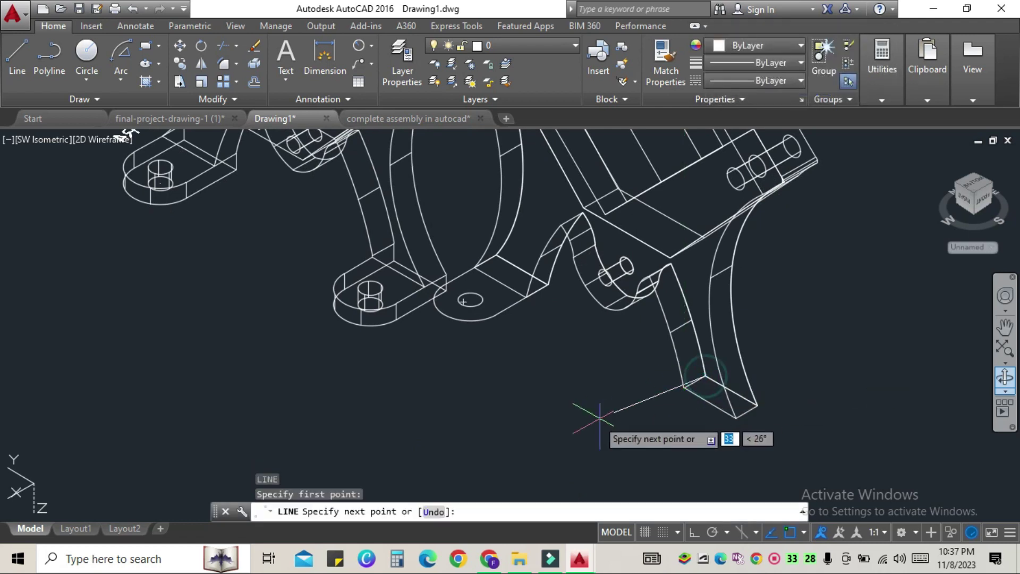
scroll(583, 420, "up", 2)
scroll(554, 343, "up", 3)
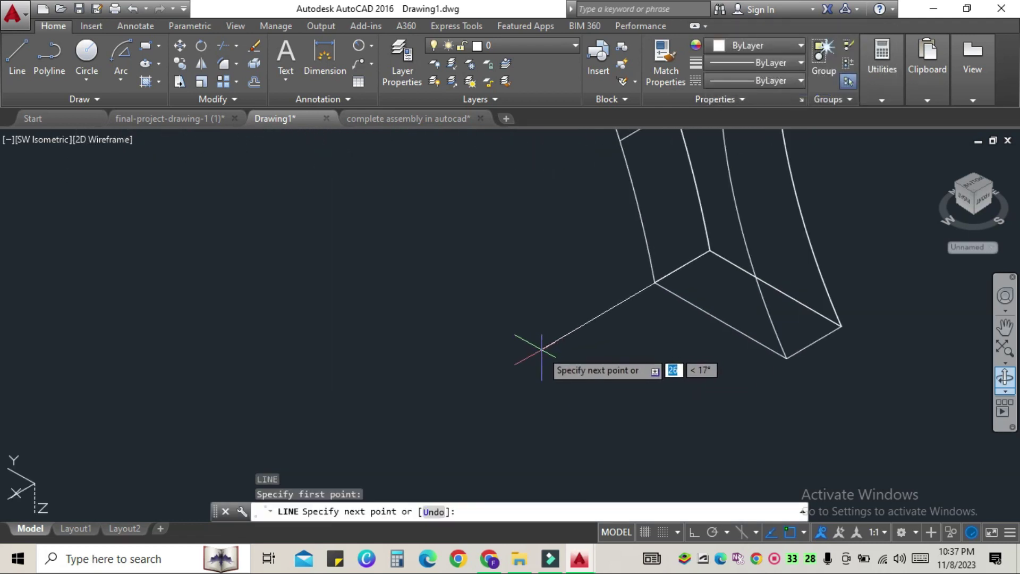
key("Escape")
key("Return")
left_click(842, 326)
key("Return")
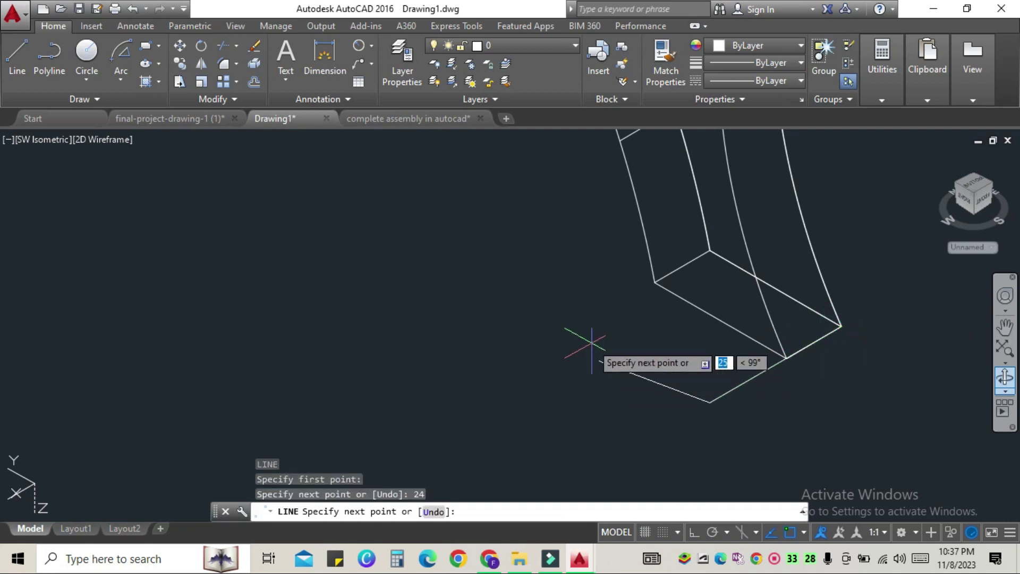
key("Escape")
Draw the second 24-unit edge from the other foot corner
key("Return")
left_click(710, 251)
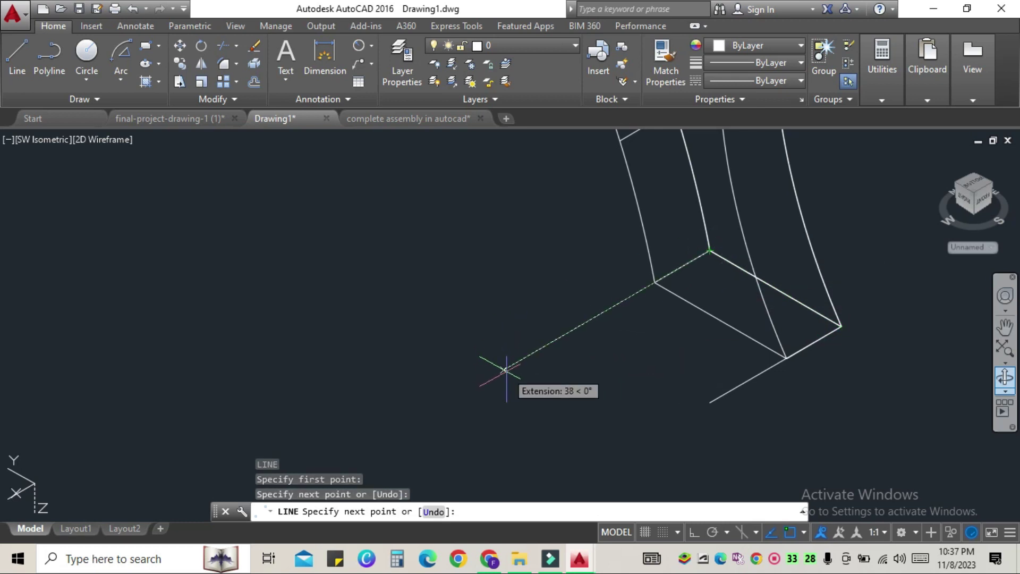
type("24")
key("Return")
left_click(711, 399)
key("Escape")
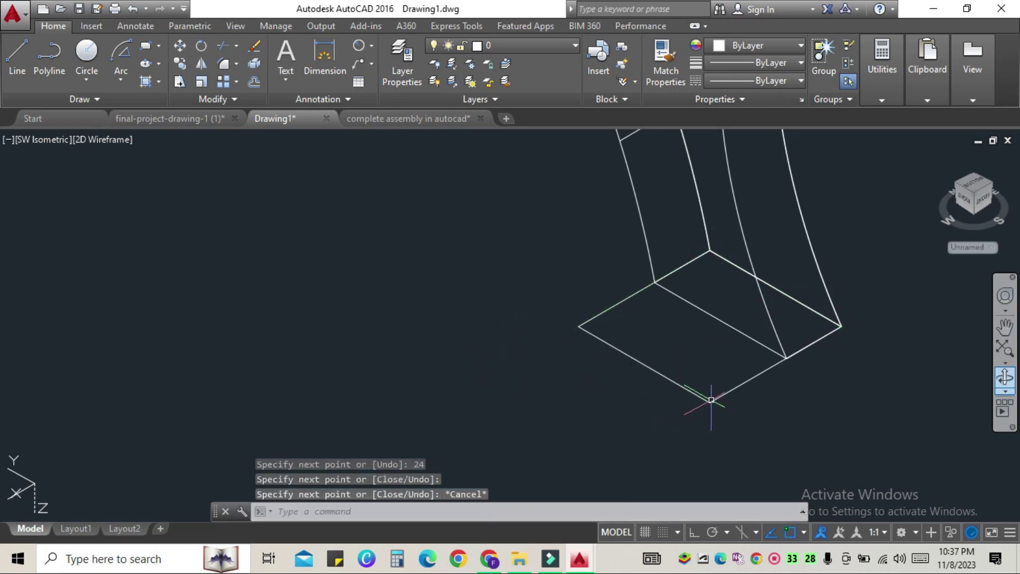
type("c")
Draw the R12 end circle and break it down to a semicircle
key("Return")
left_click(645, 363)
left_click(714, 407)
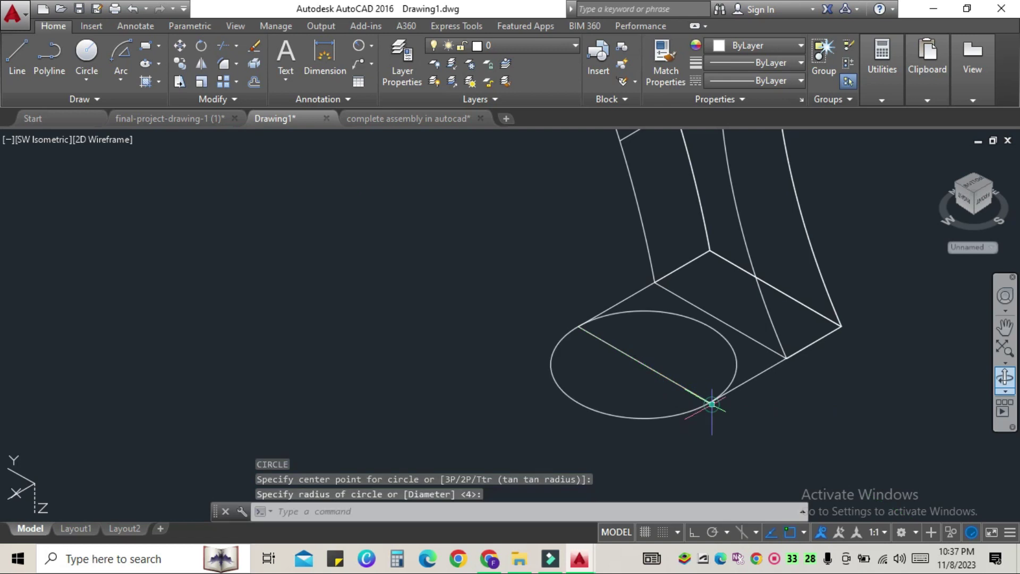
key("Escape")
type("br")
key("Return")
left_click(717, 332)
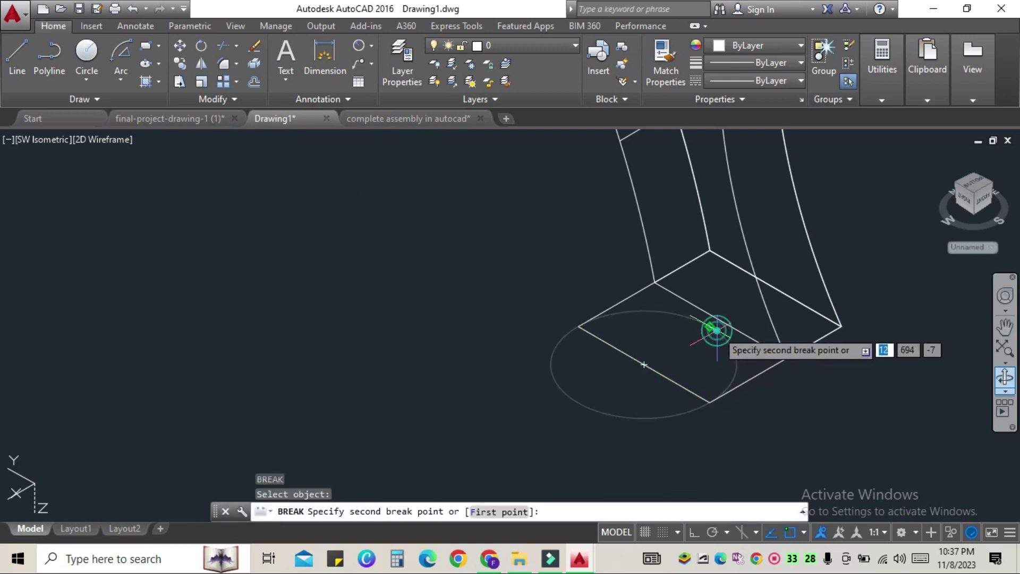
left_click(708, 403)
left_click(706, 402)
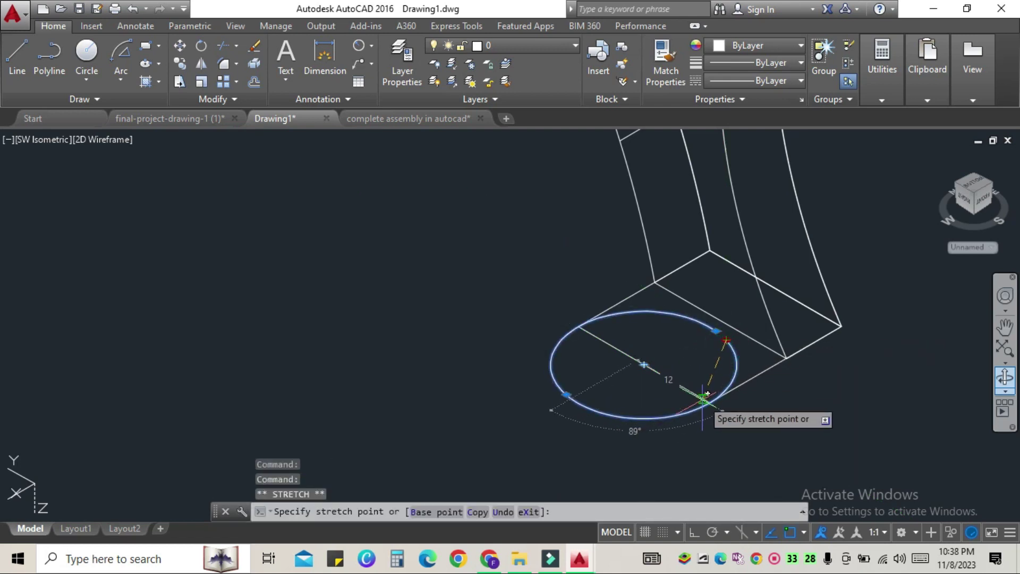
key("Escape")
key("Escape")
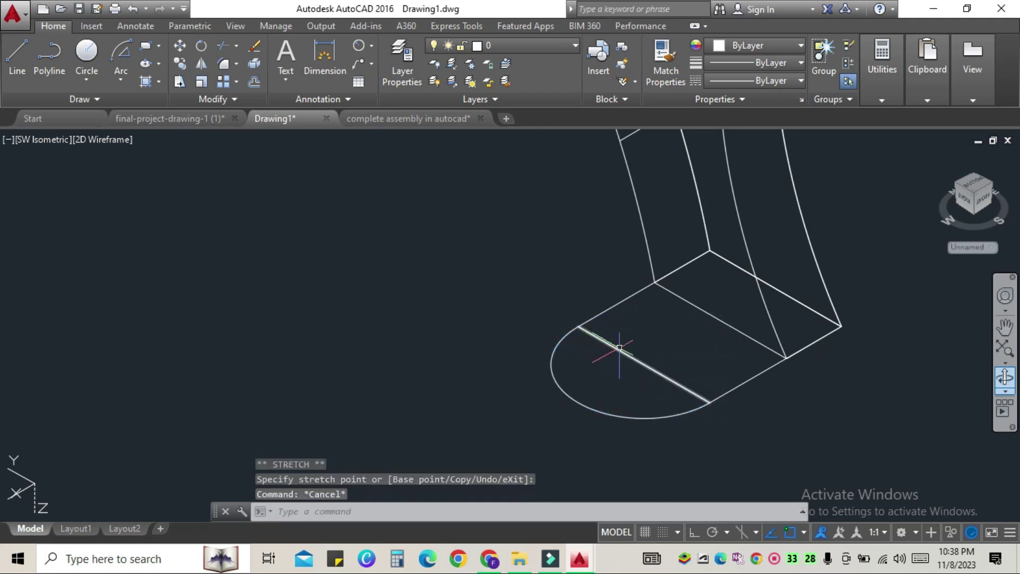
type("c")
Add a radius-4 hole, erase the dividing line and join the outline into one profile
key("Return")
left_click(644, 365)
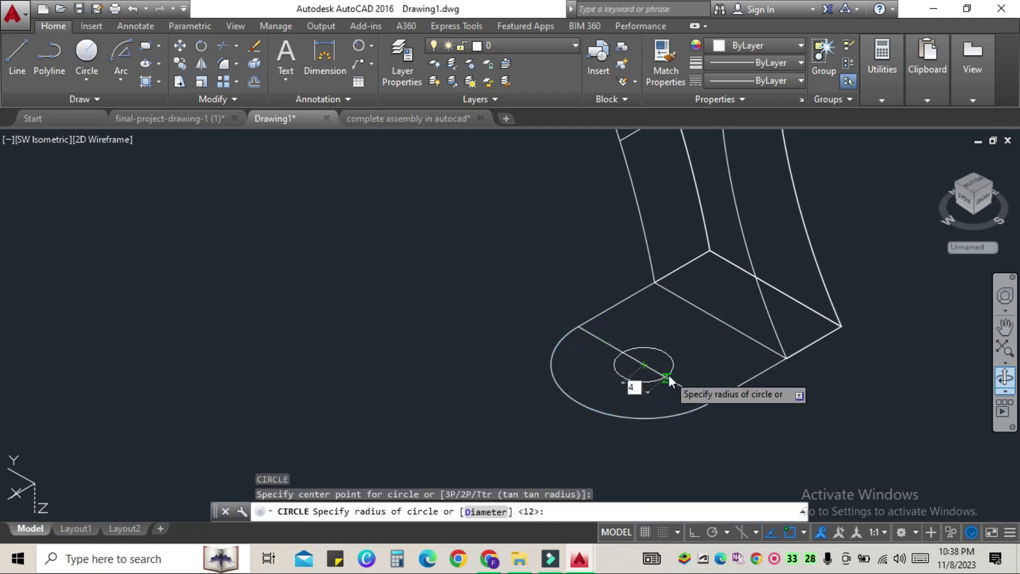
type("4")
key("Return")
key("Delete")
left_click(767, 367)
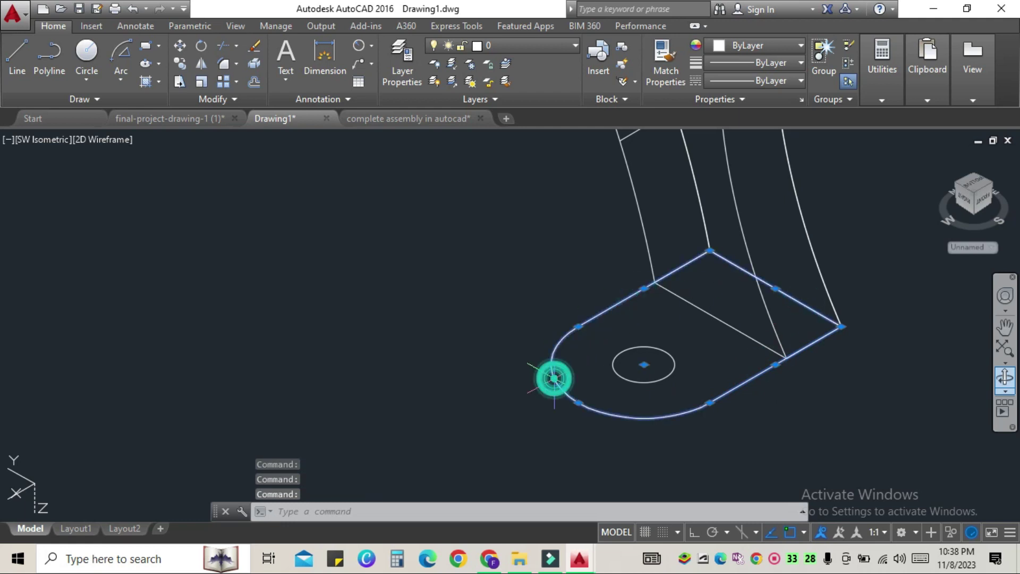
type("J")
key("Return")
Pick the new tab area with PRESSPULL to begin extruding it
type("pre")
key("Return")
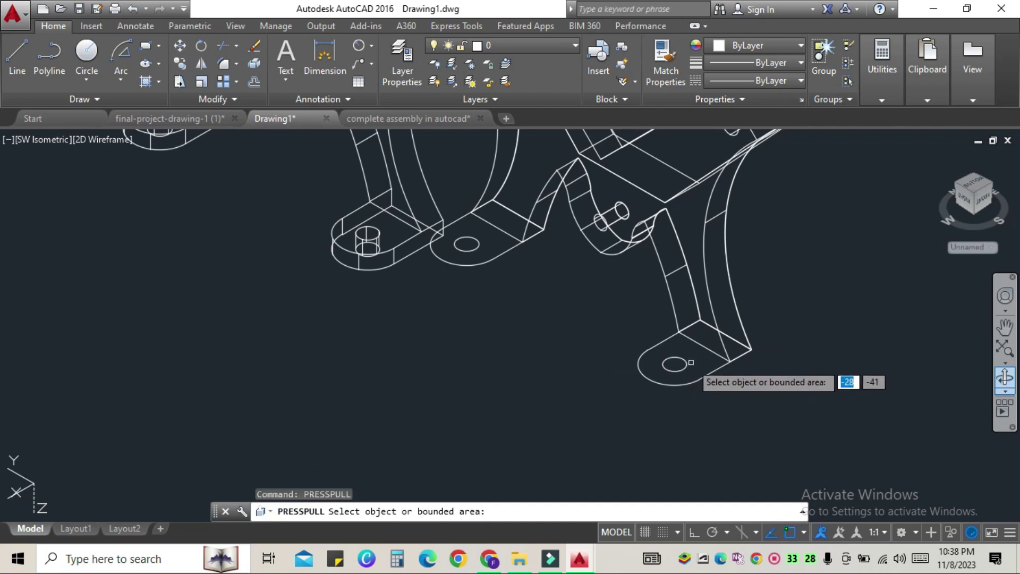
left_click(691, 362)
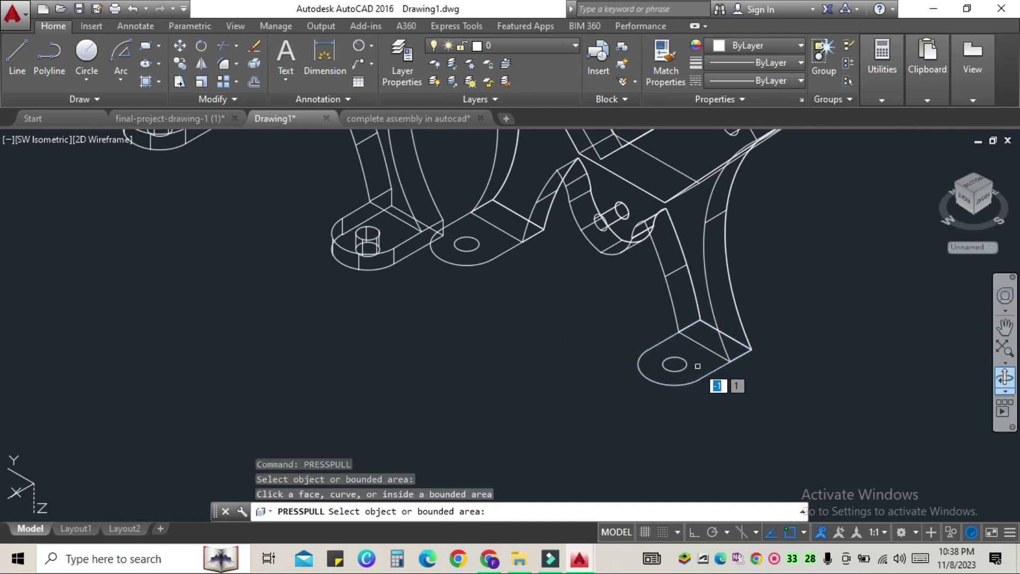
Set the Shaded visual style and orbit to see the tabs' underside
left_click(105, 139)
left_click(155, 239)
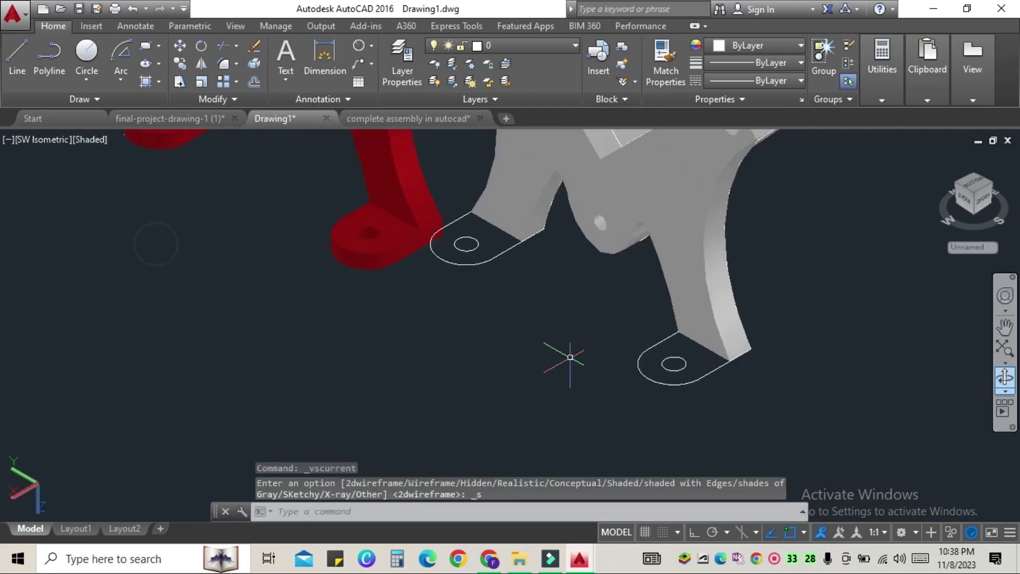
type("p")
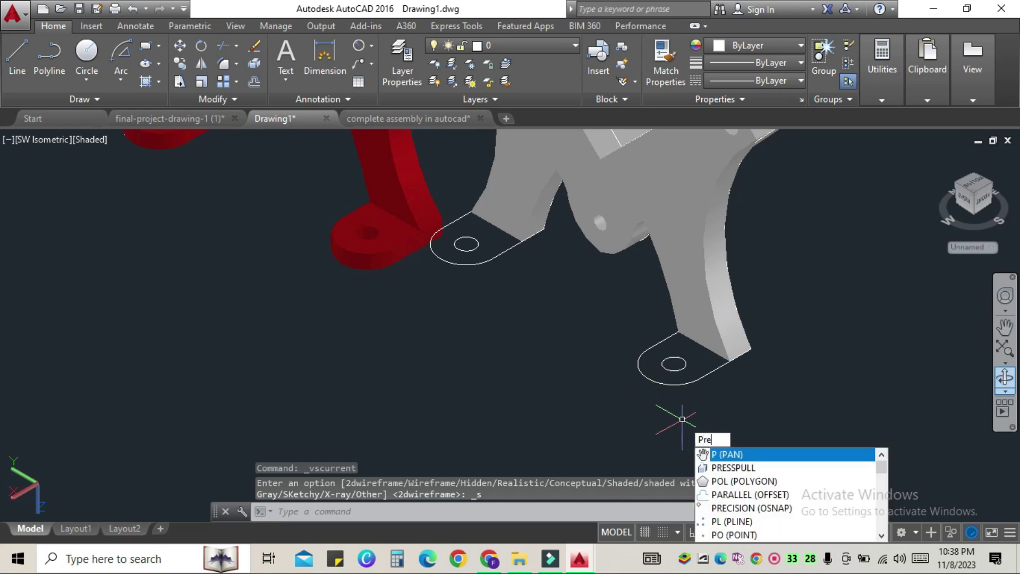
key("Return")
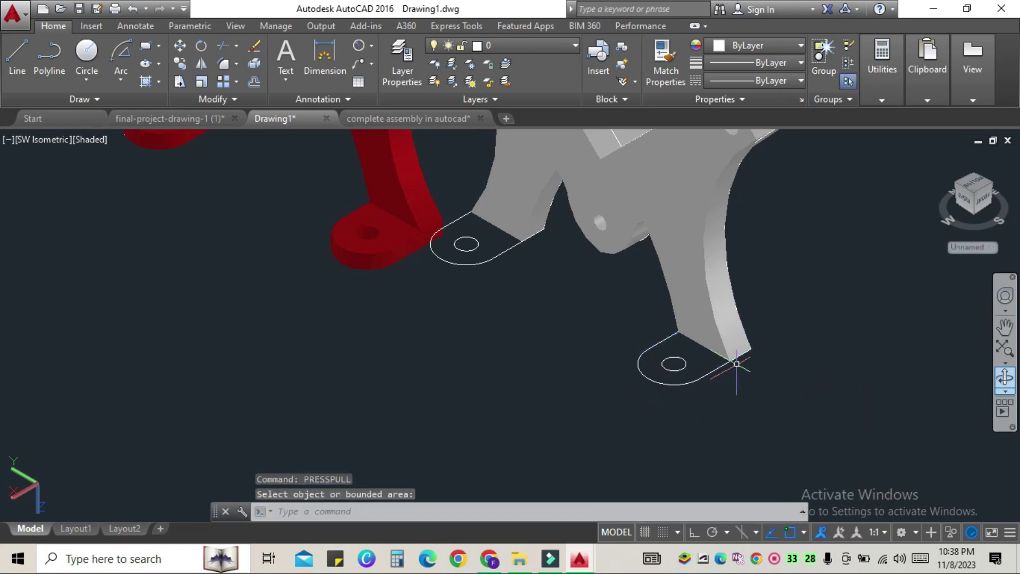
left_click(1005, 378)
left_click_drag(818, 387, 619, 397)
key("Escape")
Press-pull the right foot tab into a solid
type("press")
key("Return")
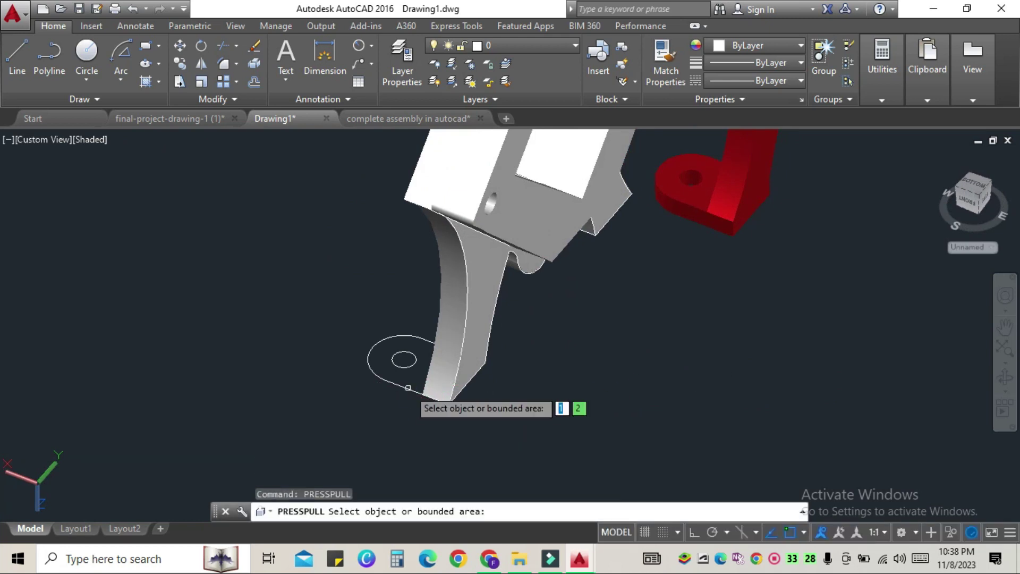
left_click(408, 386)
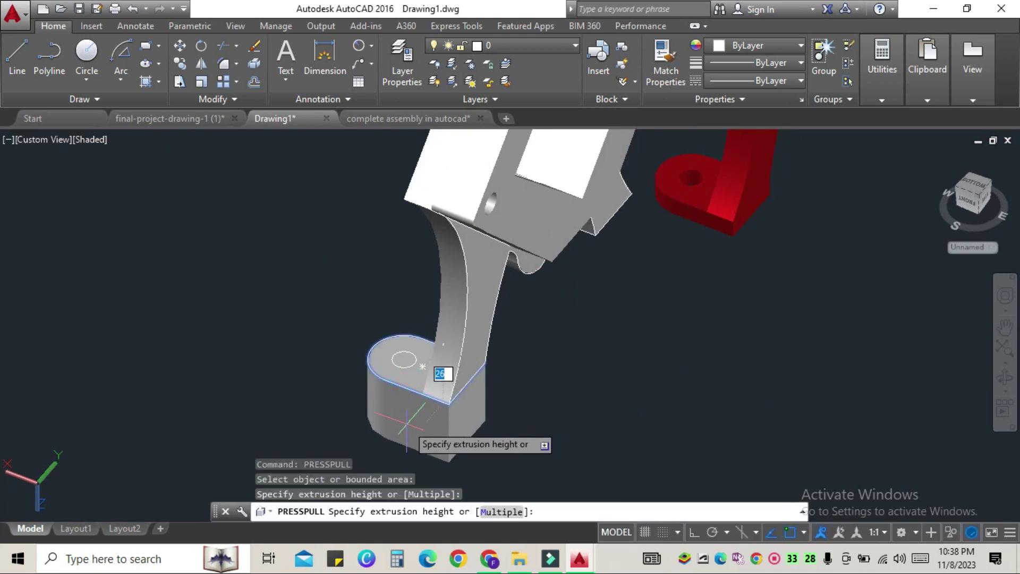
left_click(423, 366)
left_click(1006, 379)
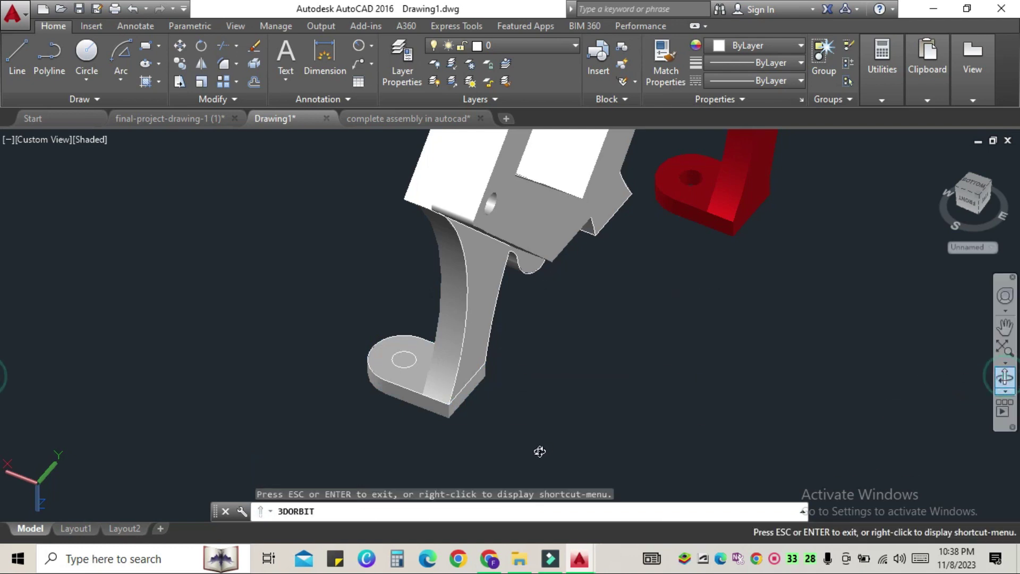
left_click_drag(540, 452, 501, 425)
key("Escape")
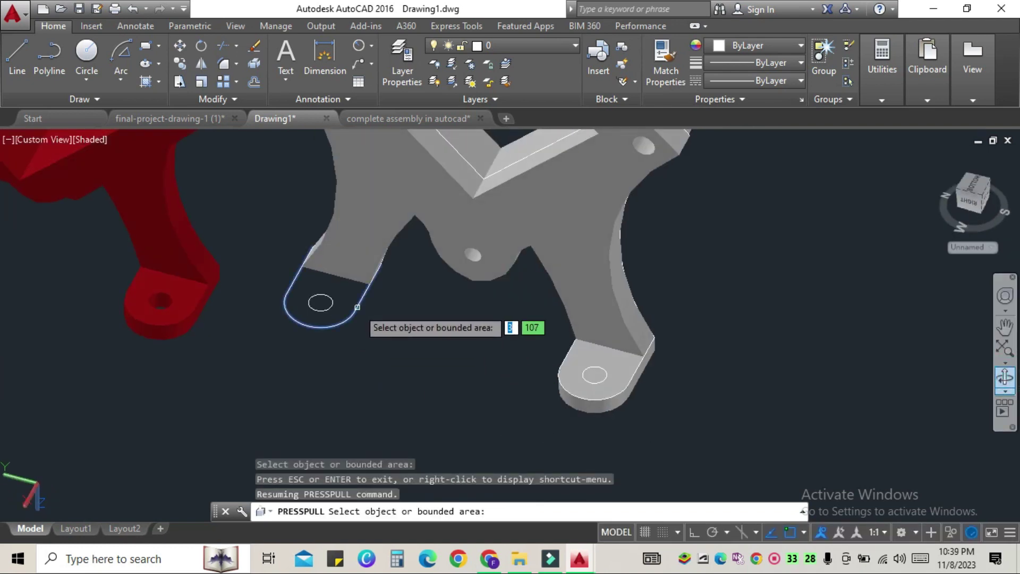
Extrude the remaining foot tabs by 6 units each
left_click(358, 307)
type("6")
key("Return")
left_click(321, 302)
type("6")
key("Return")
left_click(595, 375)
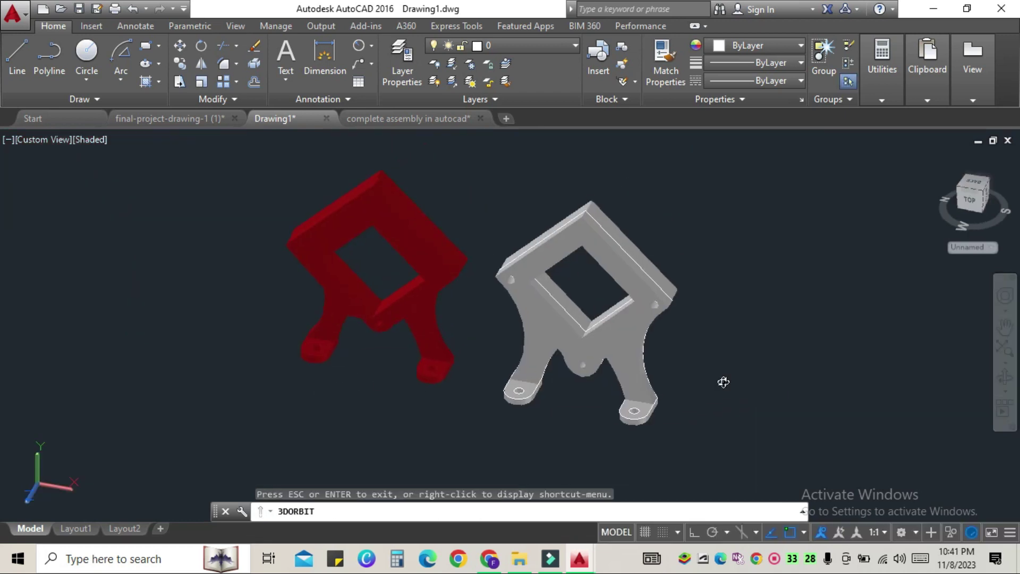
Change the first grey part of the bracket to Yellow in Quick Properties
key("Escape")
left_click(579, 246)
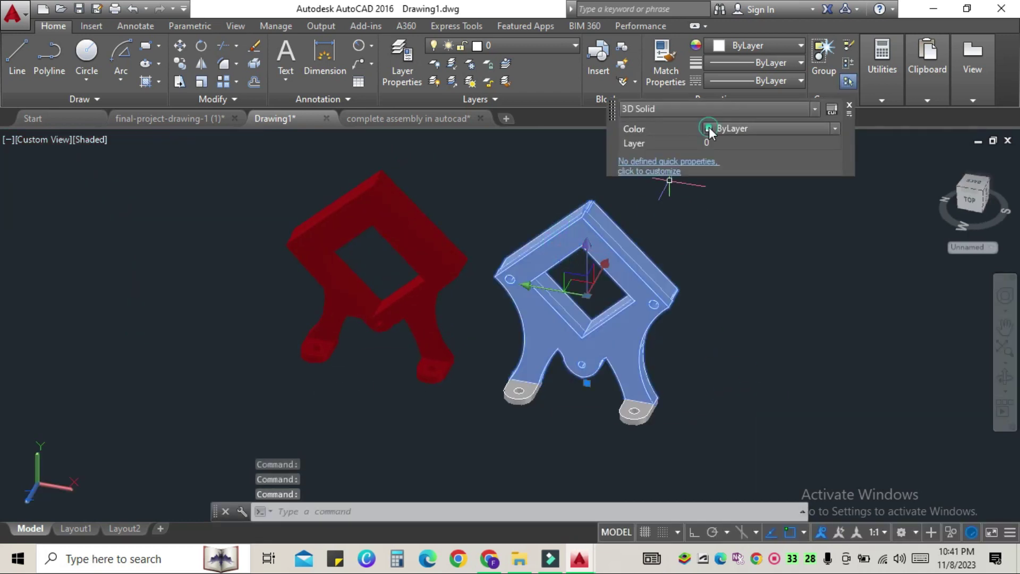
left_click(766, 129)
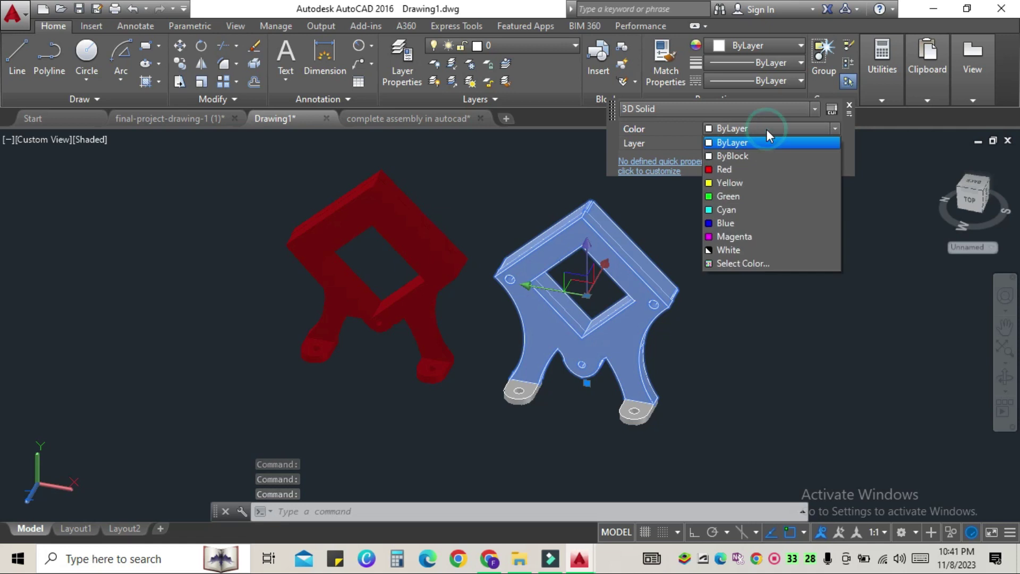
left_click(763, 183)
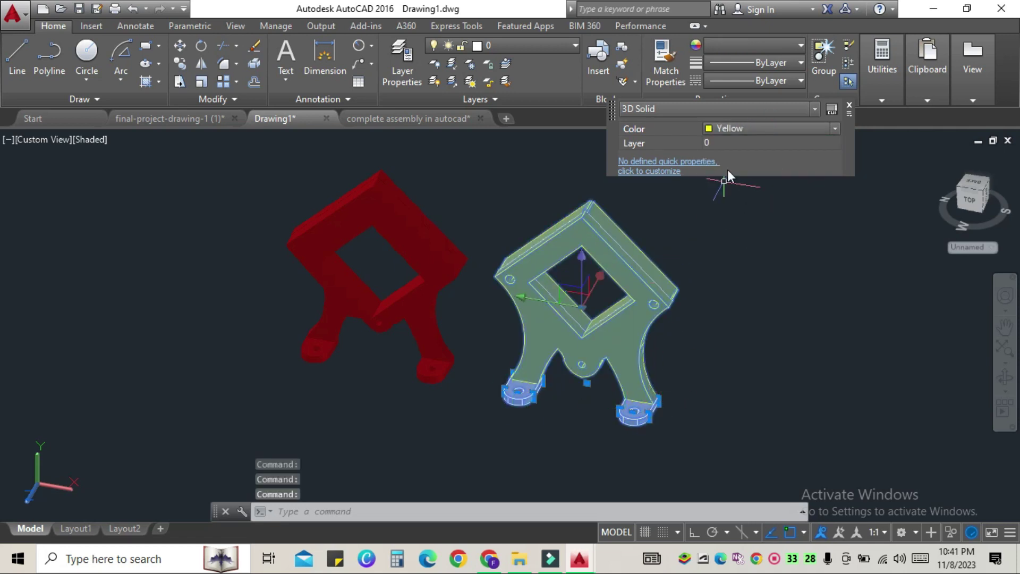
left_click(735, 132)
left_click(766, 352)
key("Escape")
key("Escape")
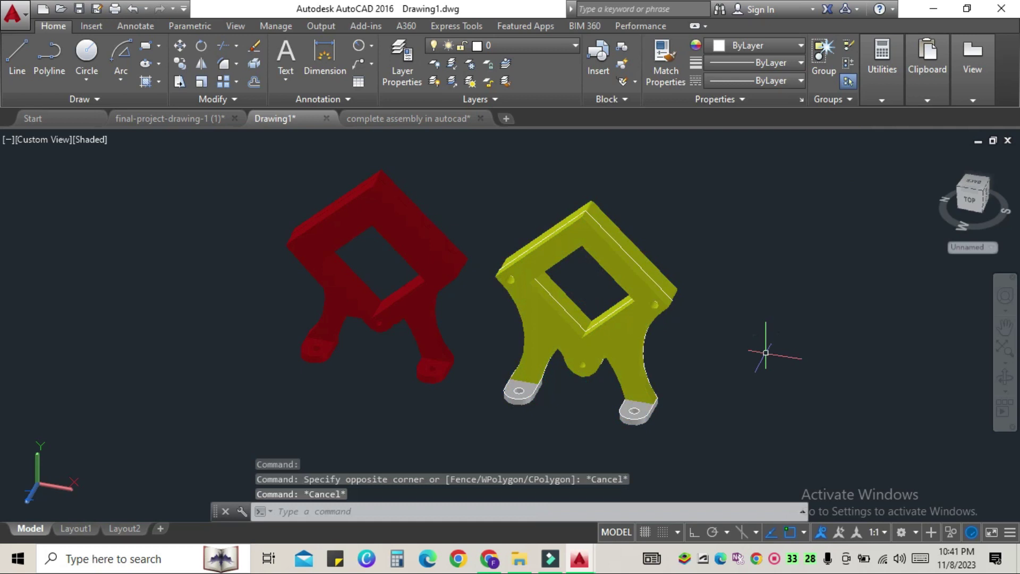
Make the grey foot on the right leg Yellow
left_click(638, 411)
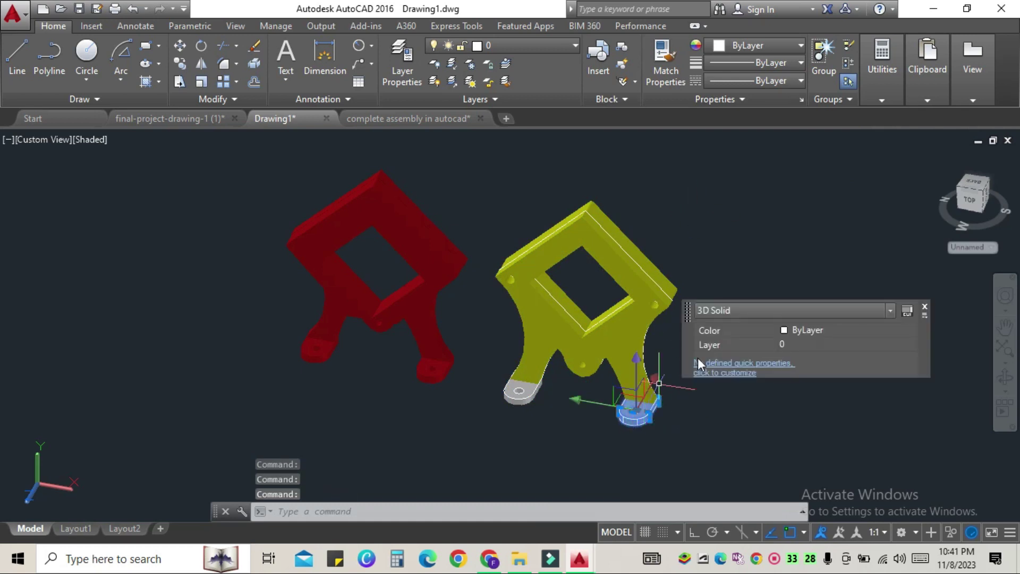
left_click(809, 332)
left_click(801, 383)
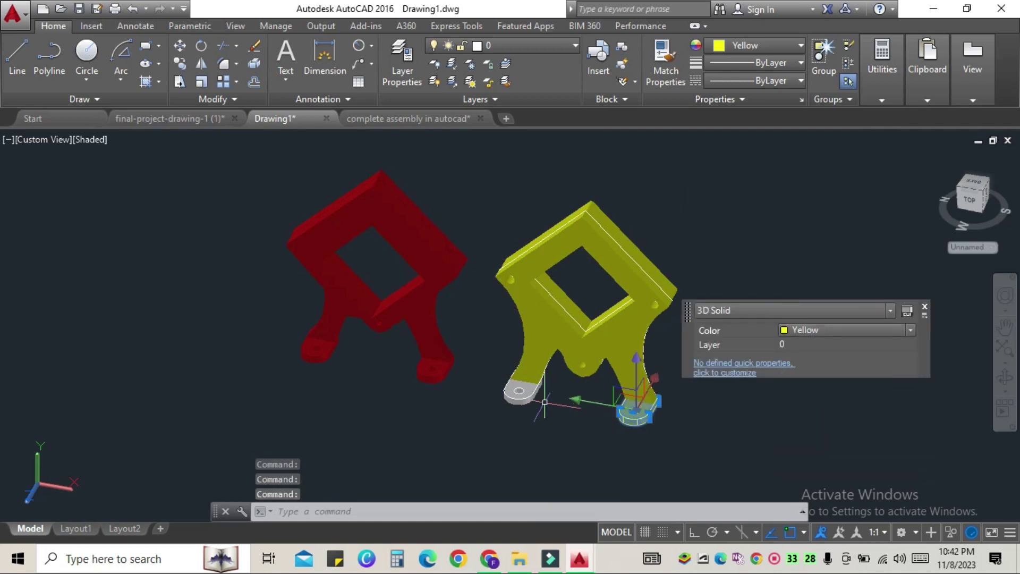
left_click(806, 332)
key("Escape")
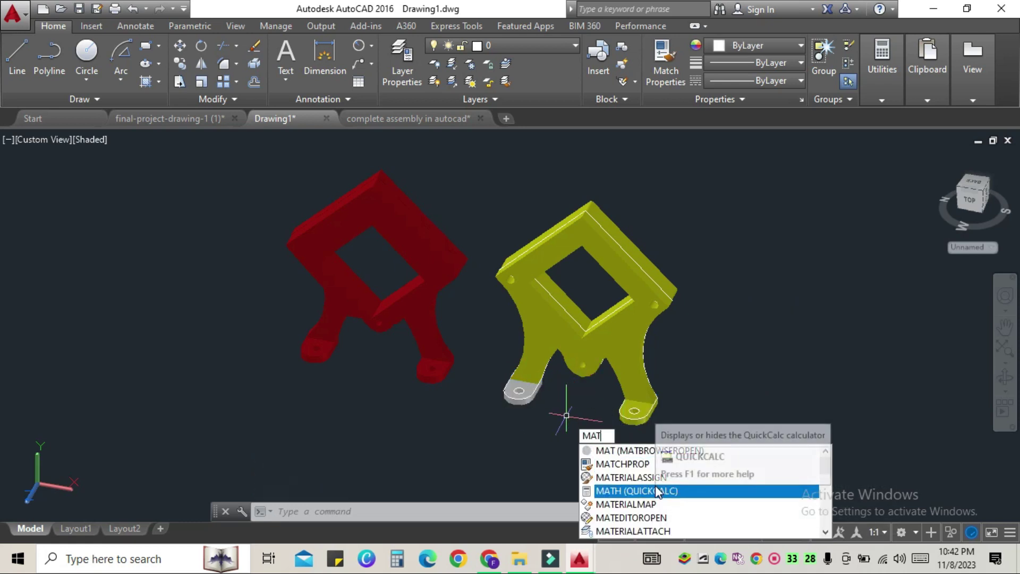
Match the last grey lug's properties to the yellow body with MATCHPROP
type("tch")
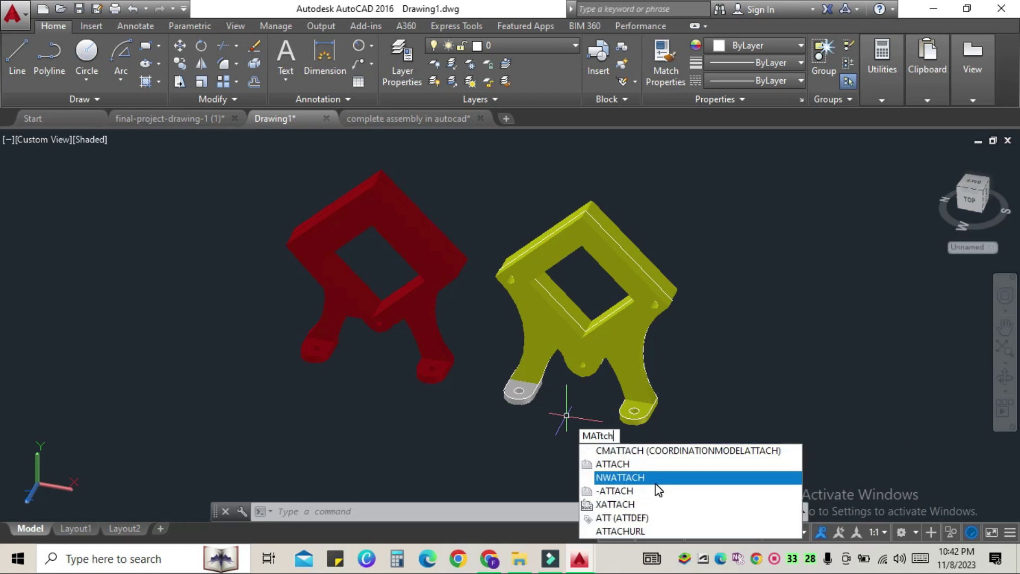
key("Escape")
type("M")
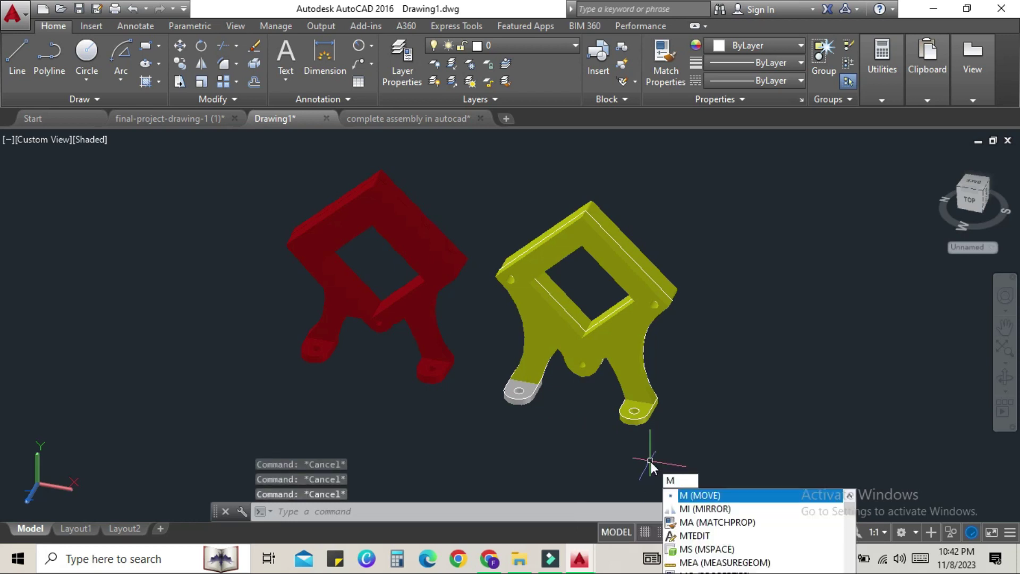
type("Kac")
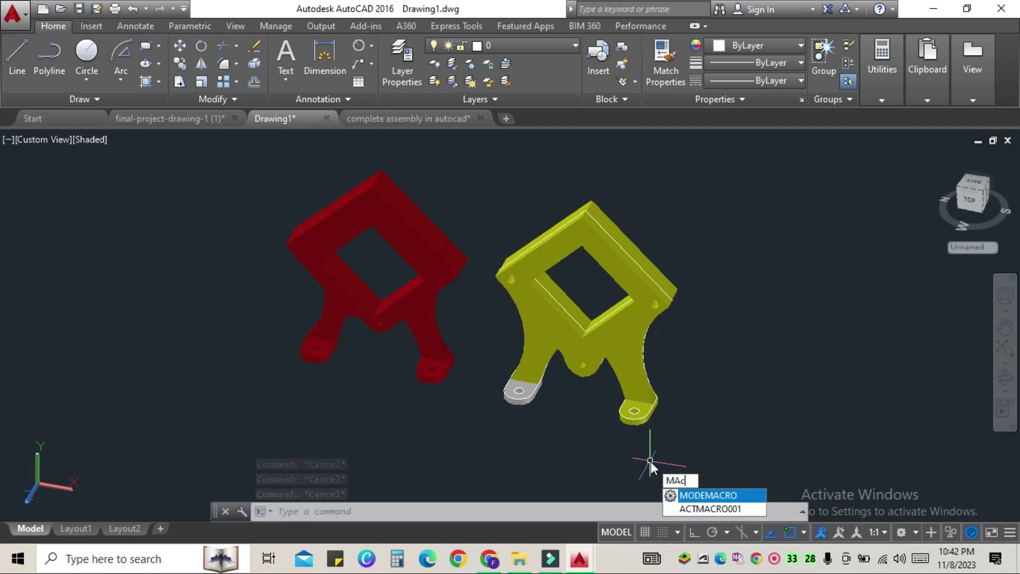
key("Escape")
type("Mat")
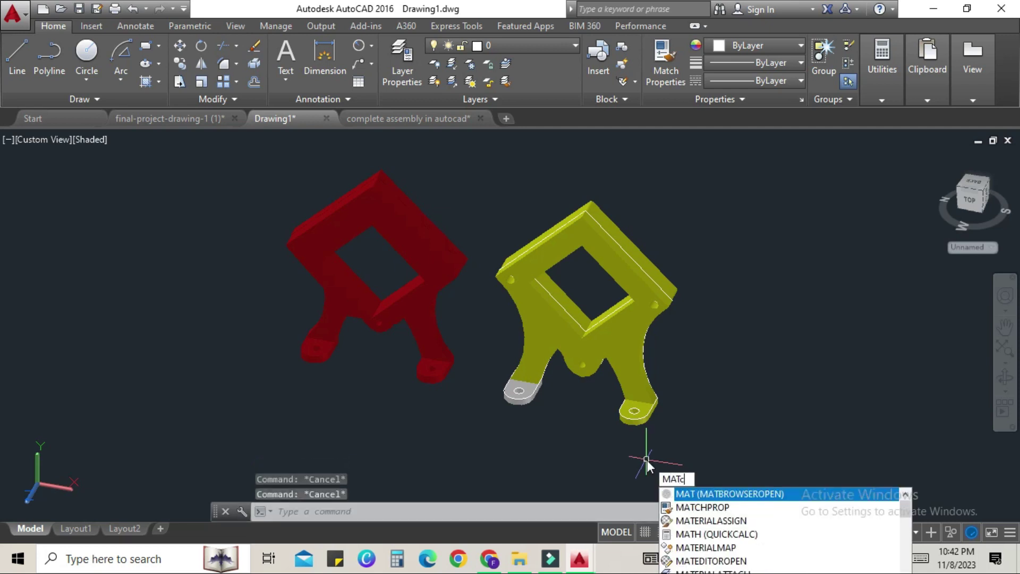
type("ch")
key("Return")
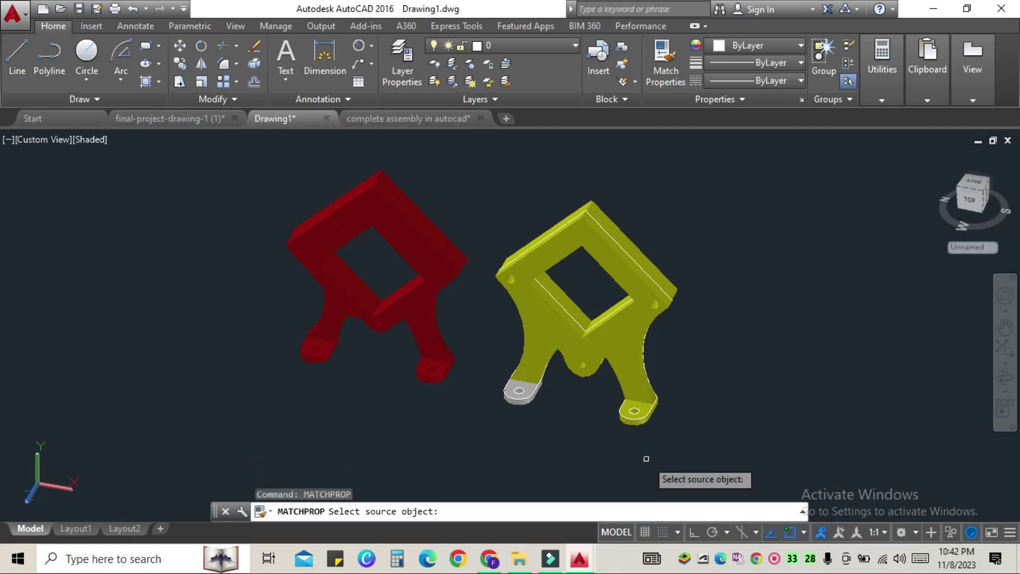
left_click(633, 404)
key("Escape")
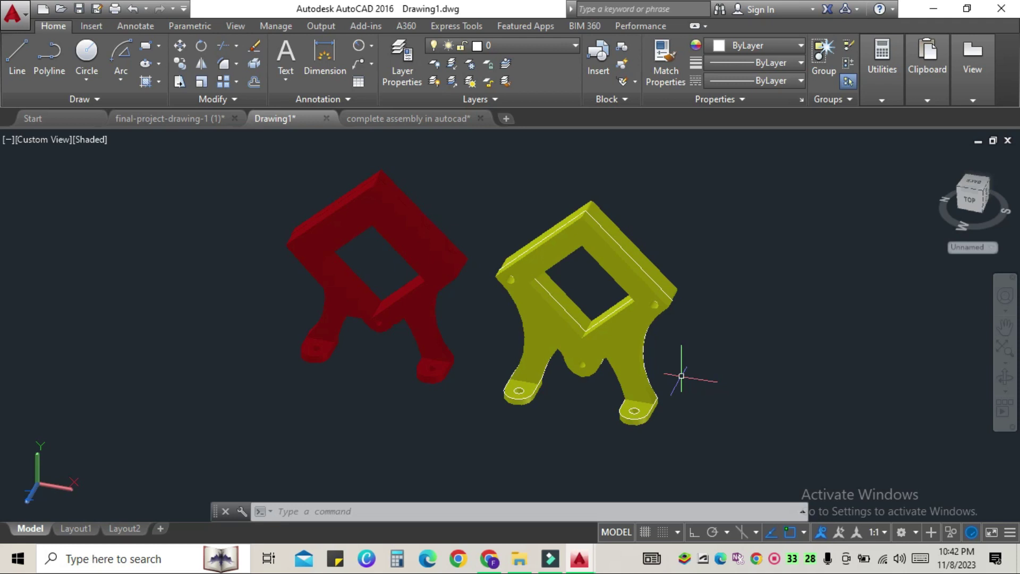
Orbit the brackets round toward a side-on view
left_click(1005, 378)
left_click_drag(786, 299, 573, 323)
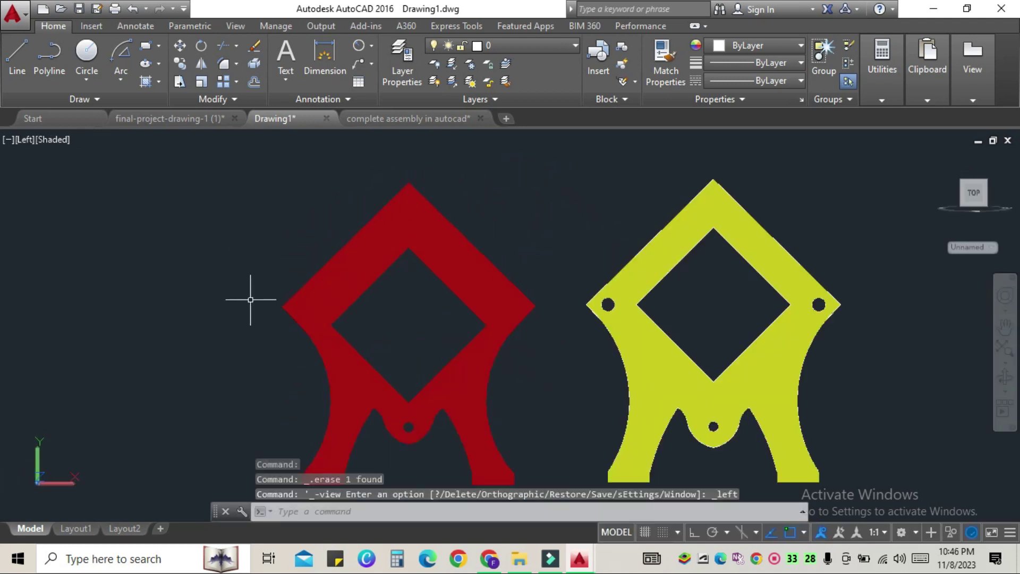
scroll(251, 296, "down", 2)
Show both brackets from the Right preset view, then begin an MTEXT label
left_click(23, 139)
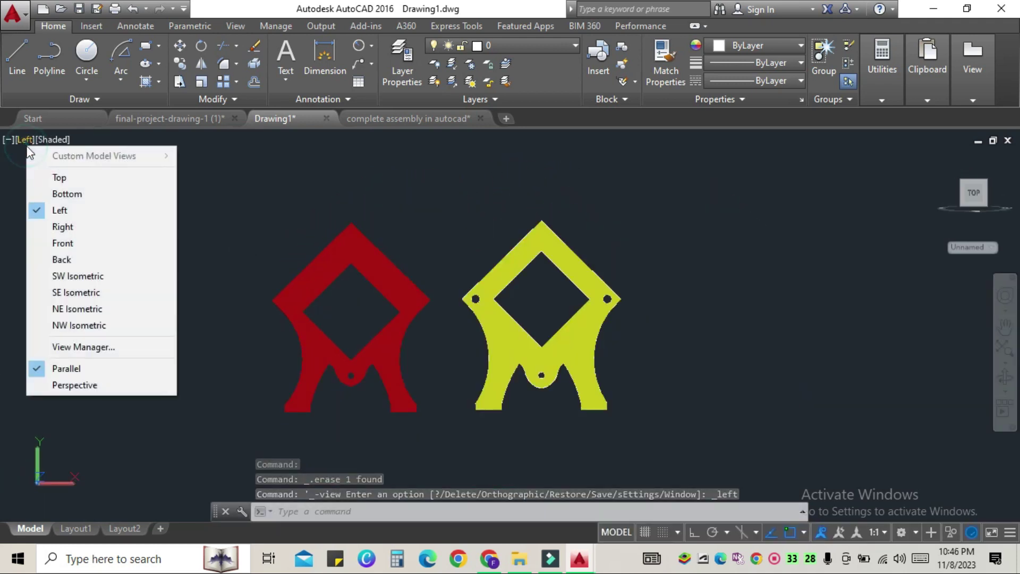
left_click(67, 232)
scroll(353, 351, "down", 3)
scroll(352, 350, "up", 3)
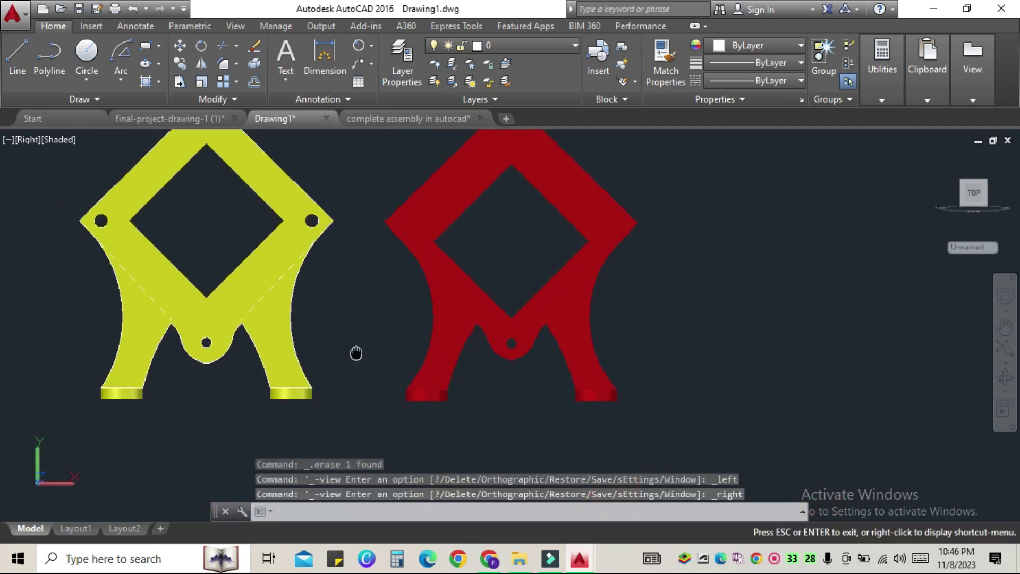
scroll(439, 367, "down", 2)
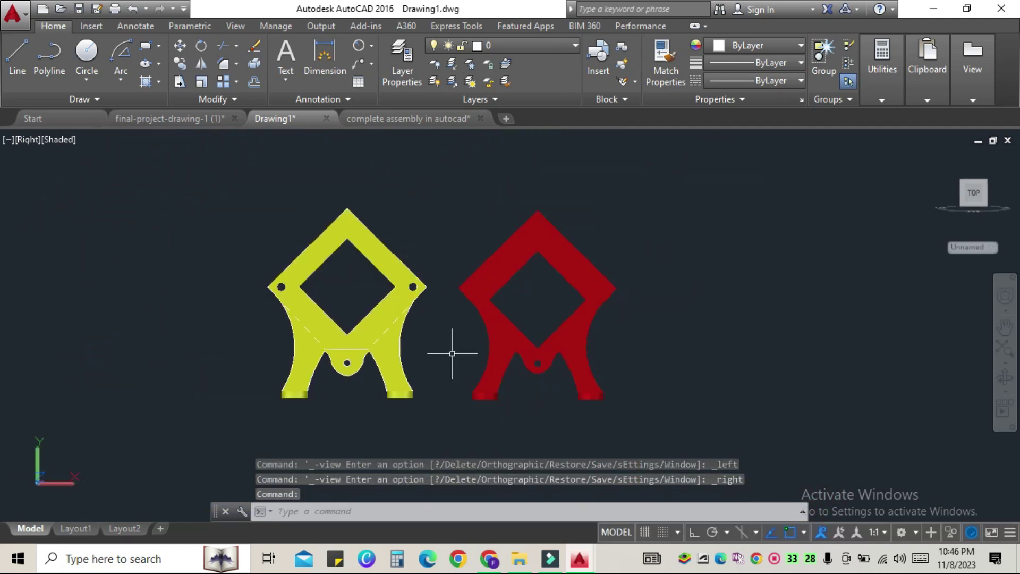
type("mt")
key("Return")
Place a text label typed as 'Old Drawing Dimens' and edit the title text
left_click(455, 166)
left_click(607, 204)
type("Old Drawing Dimens")
double_click(489, 211)
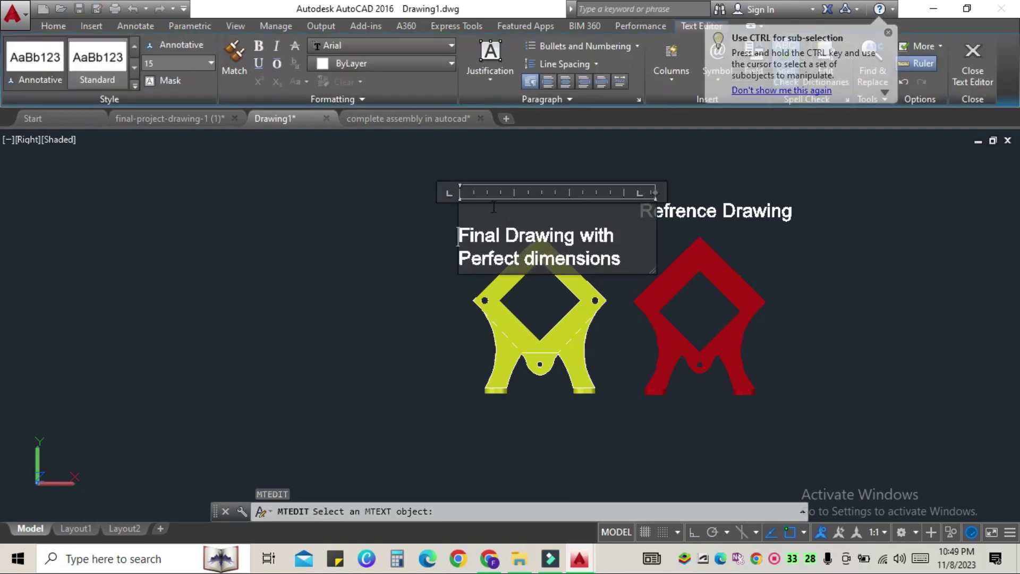
left_click(443, 229)
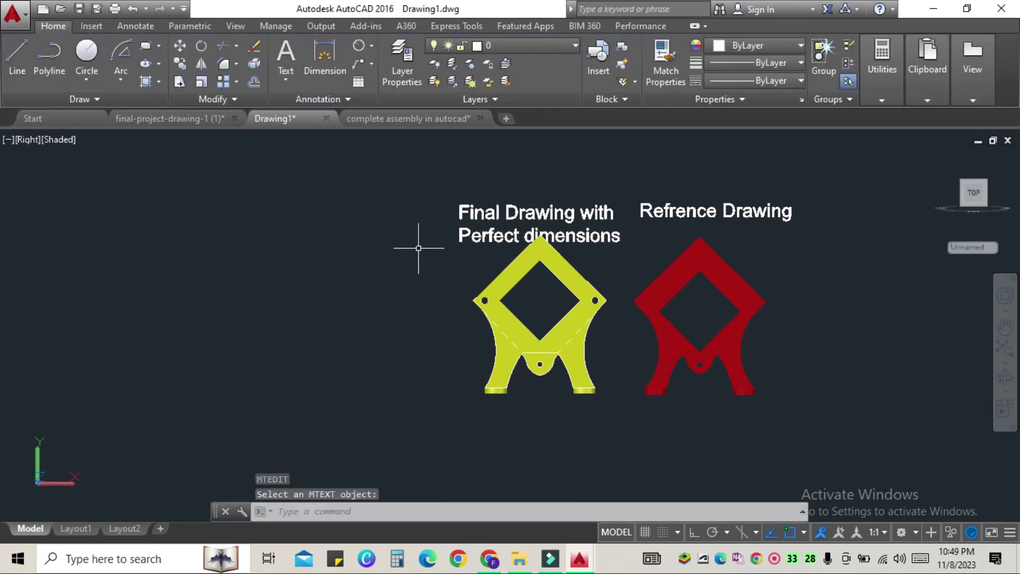
key("Escape")
Move the title text to sit above the yellow bracket
type("m")
key("Return")
left_click(495, 234)
key("Return")
left_click(459, 204)
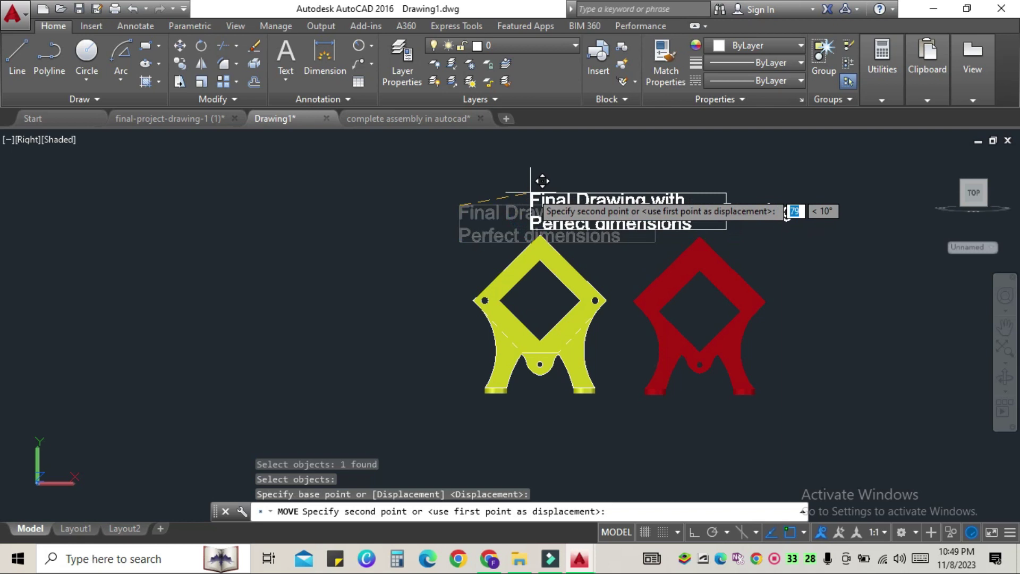
left_click(435, 188)
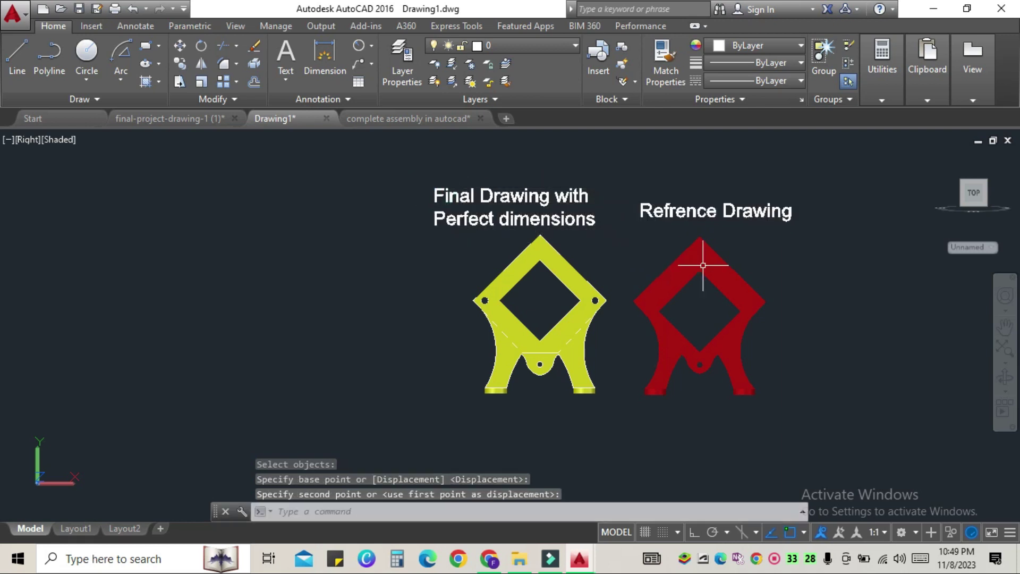
Move the whole yellow bracket slightly up and left beside the red bracket
scroll(819, 319, "down", 2)
left_click(517, 294)
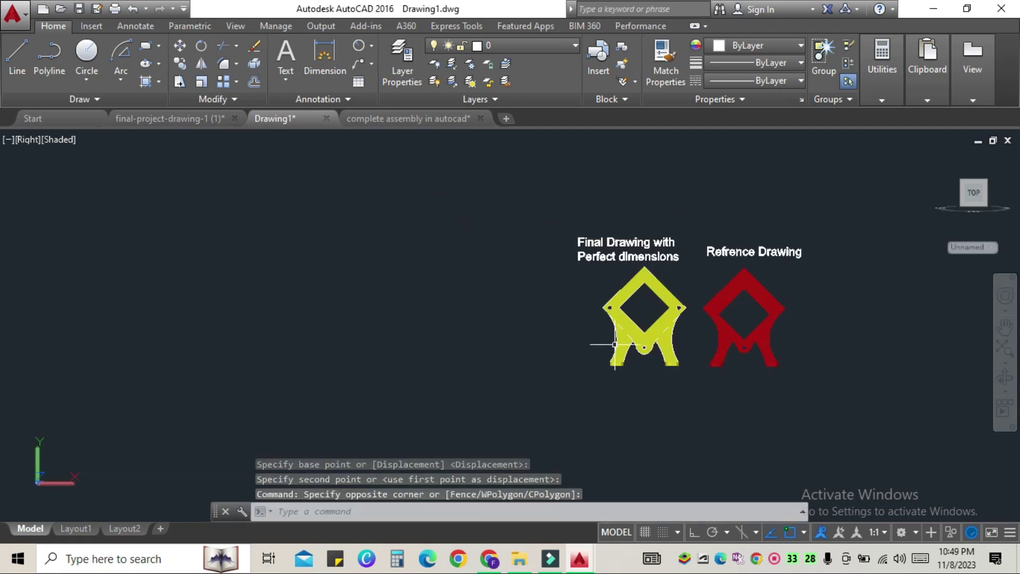
left_click(695, 409)
left_click(564, 292)
type("m")
key("Return")
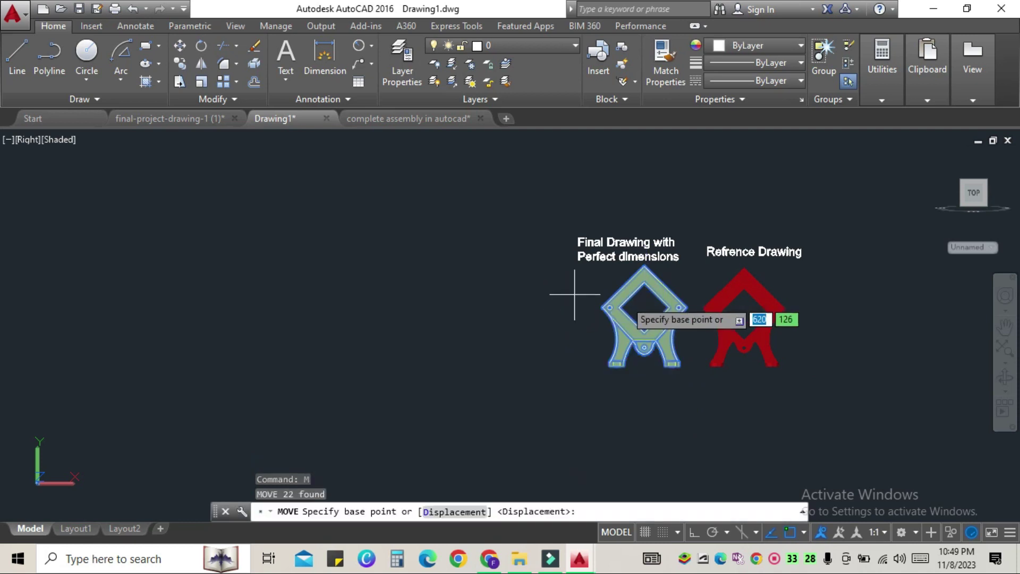
scroll(632, 298, "up", 2)
left_click(631, 294)
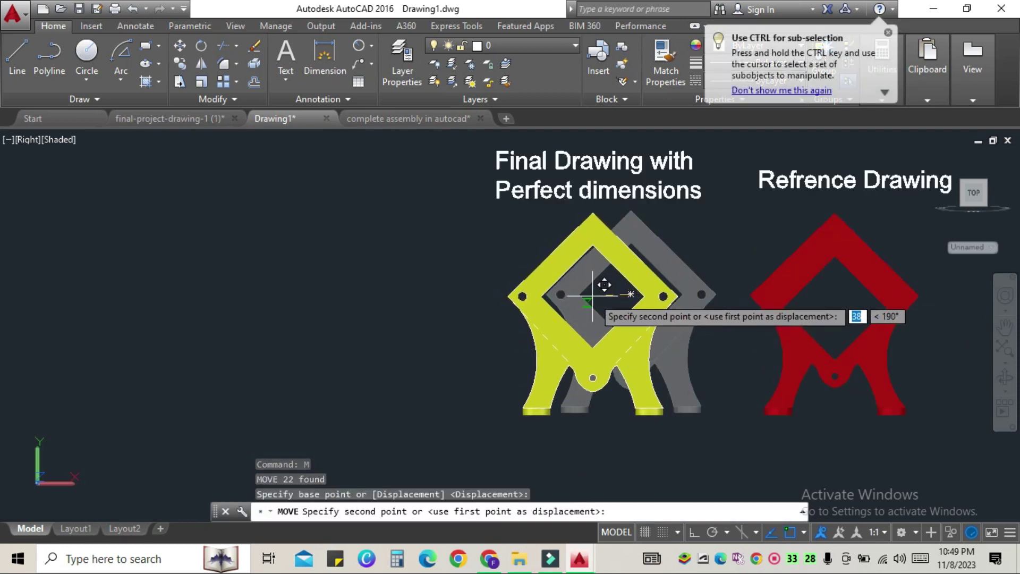
left_click(588, 288)
scroll(594, 293, "down", 2)
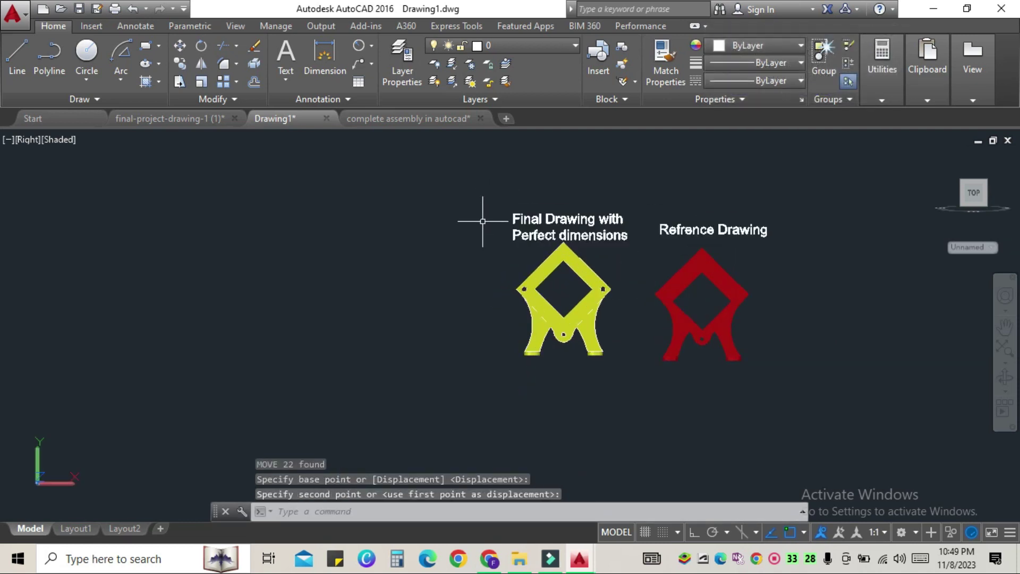
Zoom to a window framing both brackets and their titles
type("z")
key("Return")
key("Return")
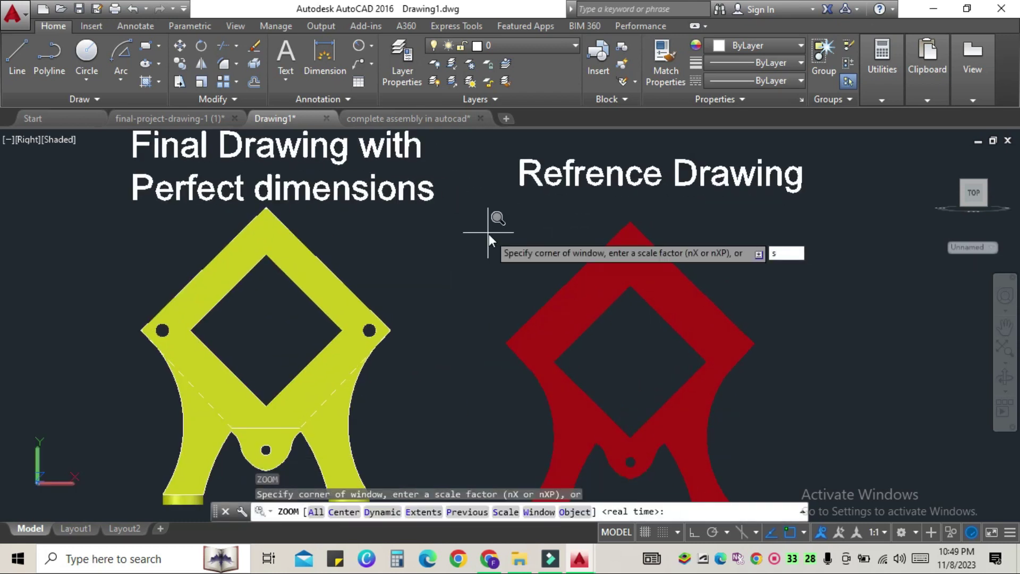
scroll(488, 233, "down", 2)
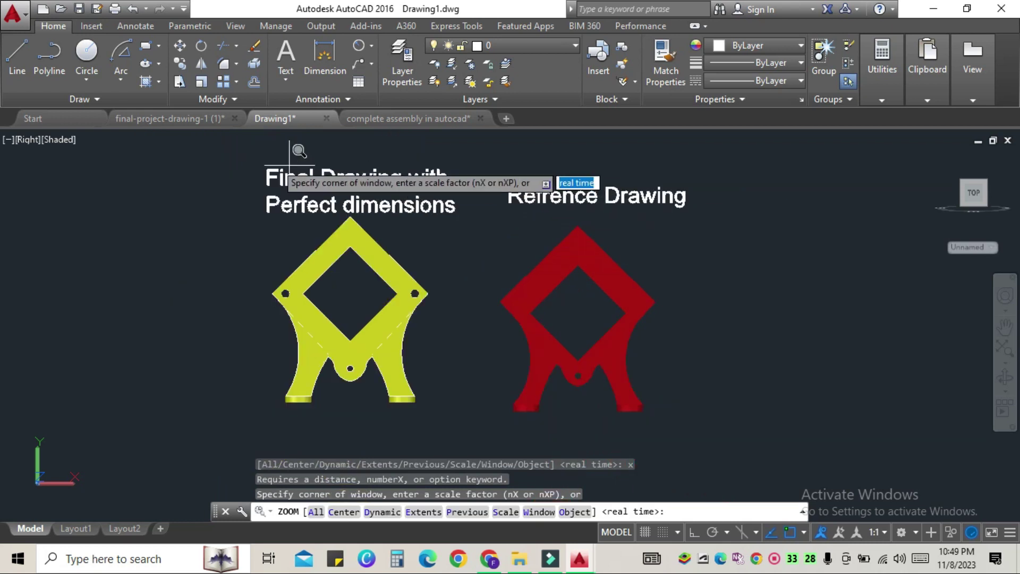
left_click(189, 139)
left_click(805, 470)
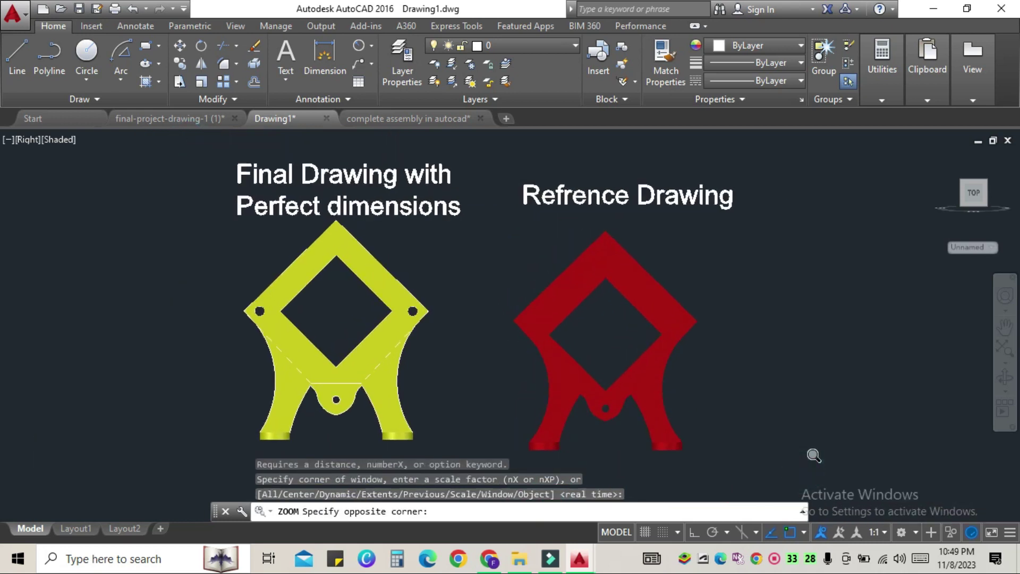